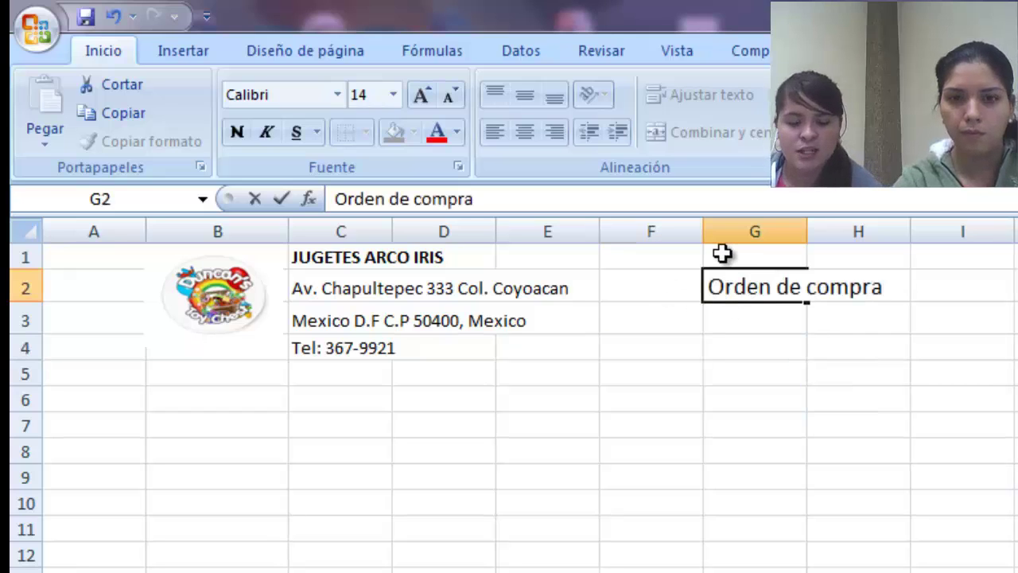
# - Enter the label N° in G3 and the order number 1 in H3
pyautogui.click(762, 334)
pyautogui.write('N°')
pyautogui.click(856, 322)
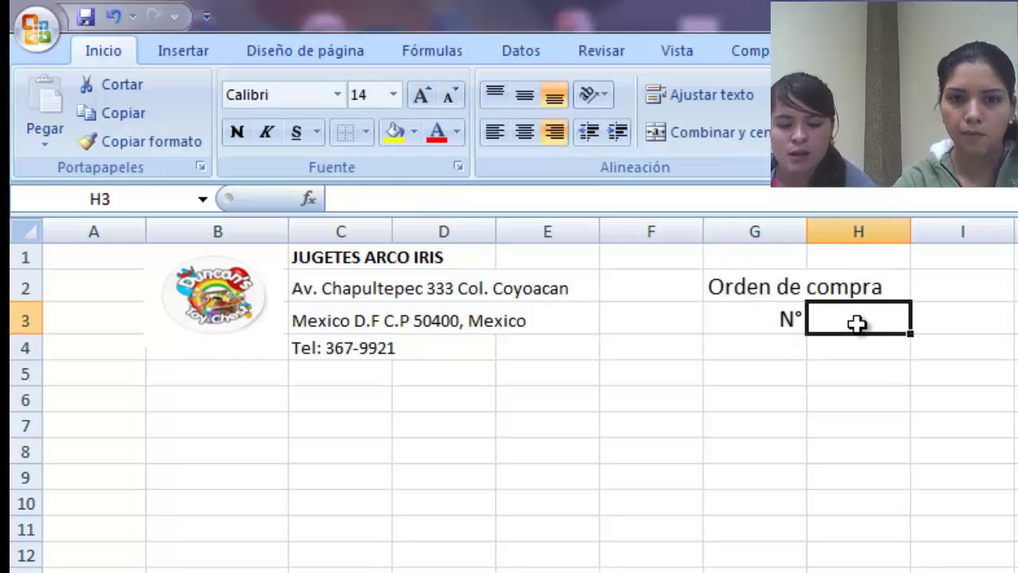
pyautogui.write('1')
pyautogui.scroll(-1, 719, 293)
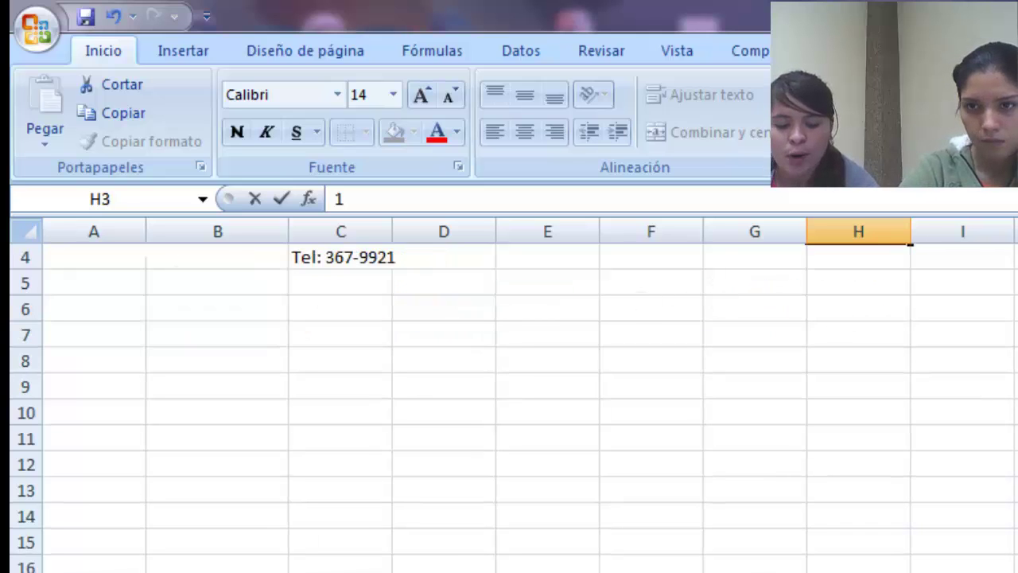
pyautogui.scroll(1, 509, 397)
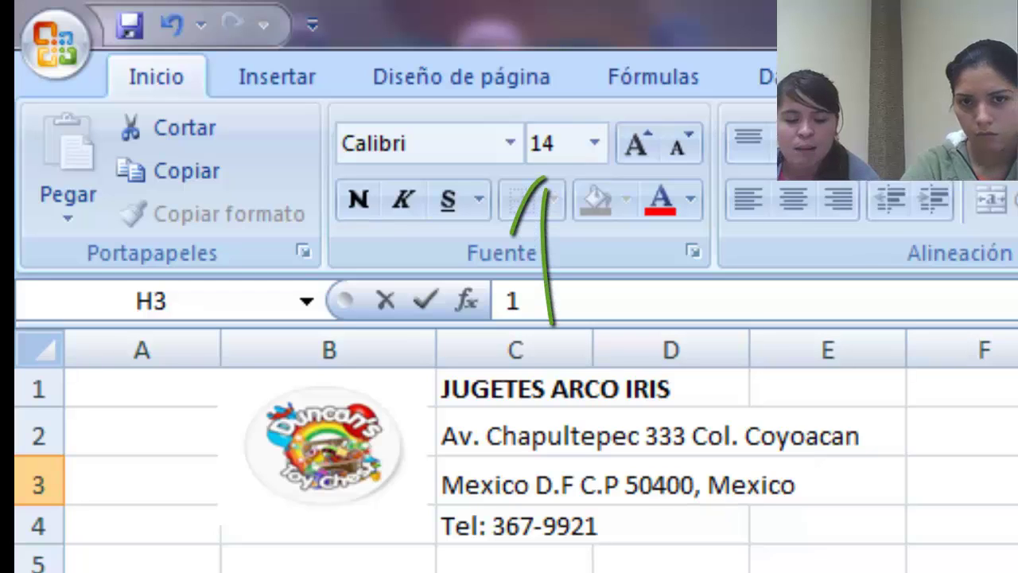
pyautogui.press('Up')
pyautogui.press('Left')
# - Set the title and order number block to font size 14 and right-align the N° label
pyautogui.moveTo(1017, 436); pyautogui.dragTo(1017, 484)
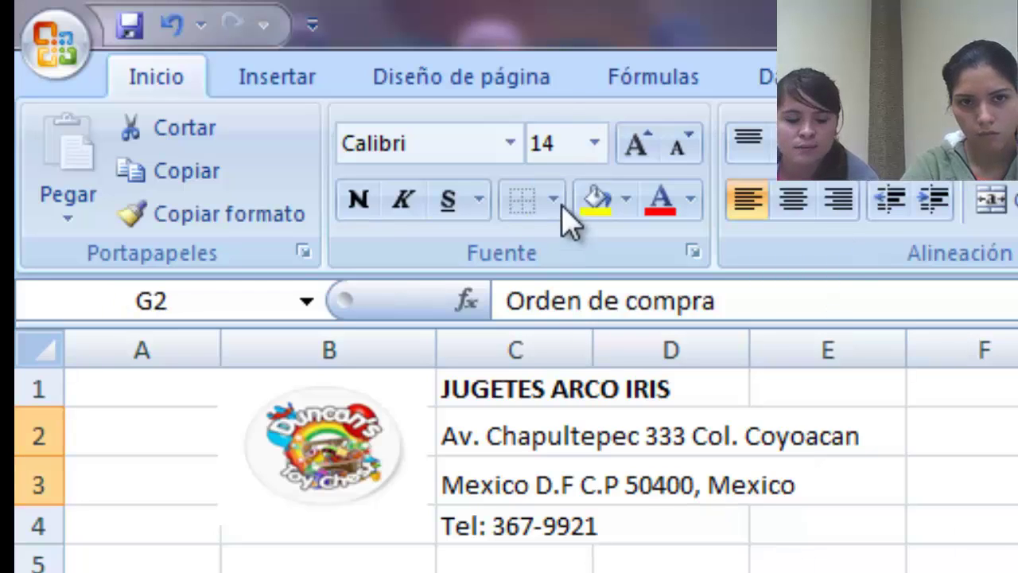
pyautogui.click(593, 143)
pyautogui.click(556, 354)
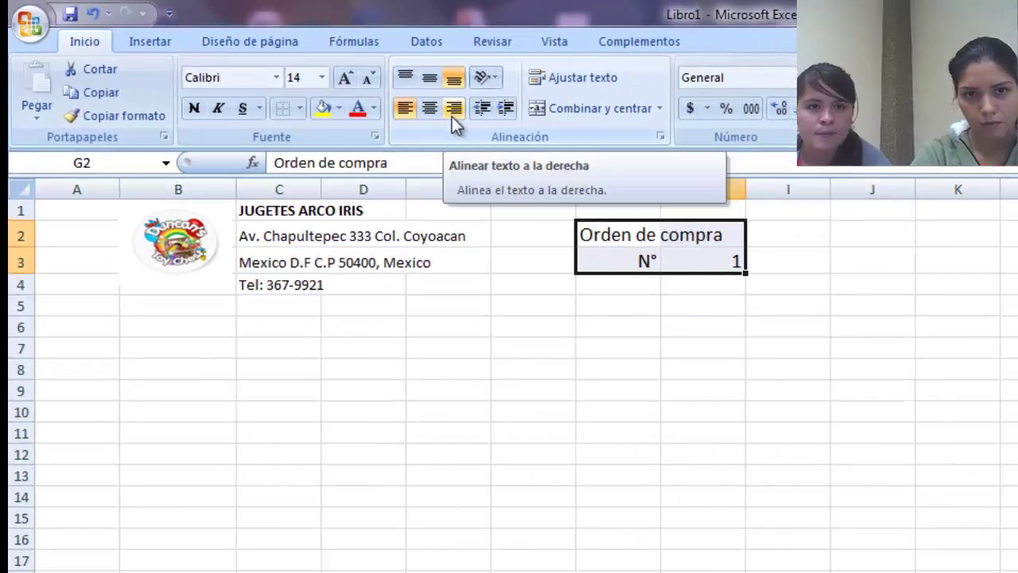
pyautogui.moveTo(623, 270); pyautogui.dragTo(676, 263)
pyautogui.click(454, 108)
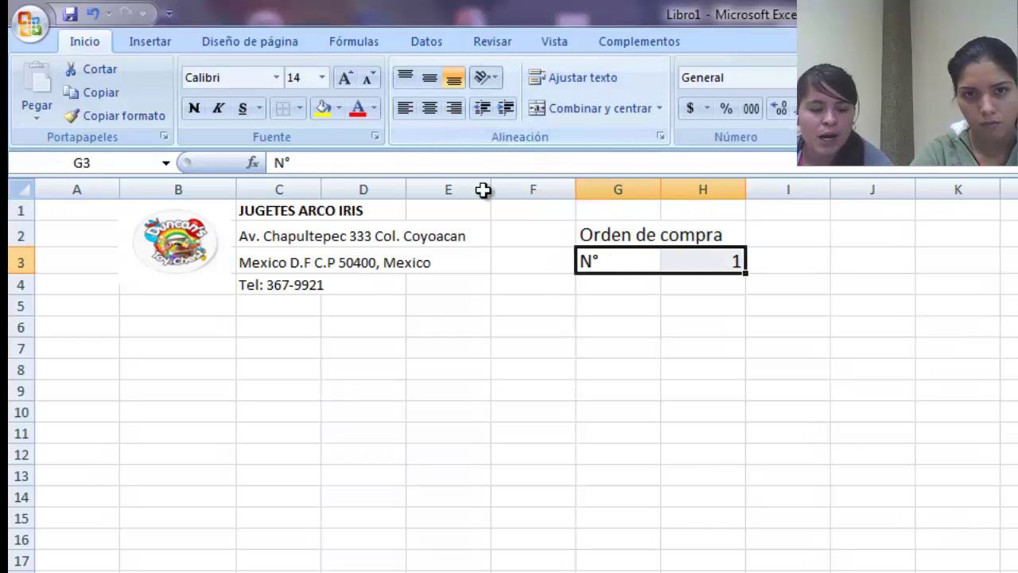
pyautogui.click(454, 108)
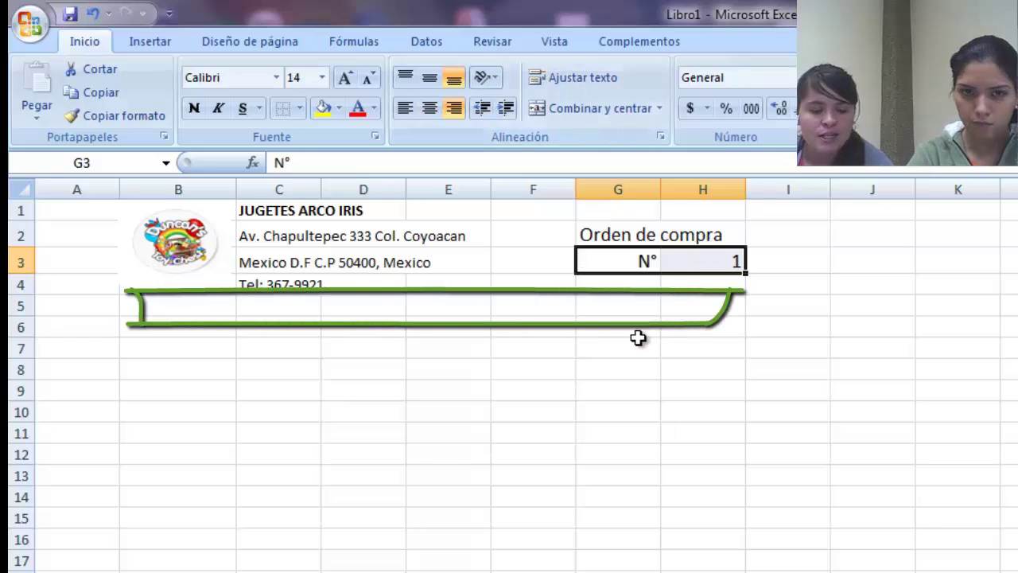
# - Give B5:H5 a red top border through the More Borders dialog
pyautogui.click(616, 327)
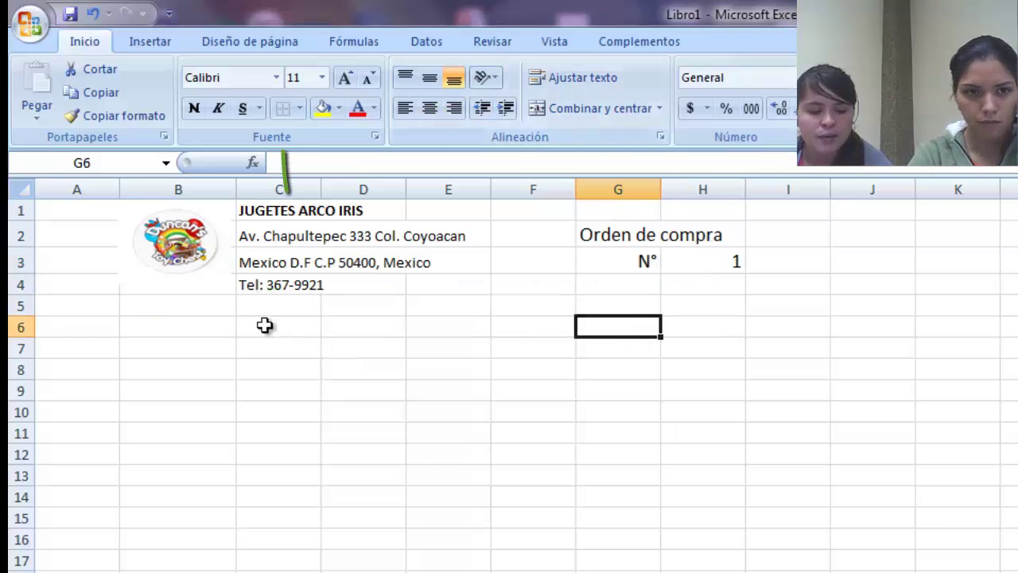
pyautogui.click(206, 313)
pyautogui.moveTo(206, 313); pyautogui.dragTo(676, 283)
pyautogui.click(299, 107)
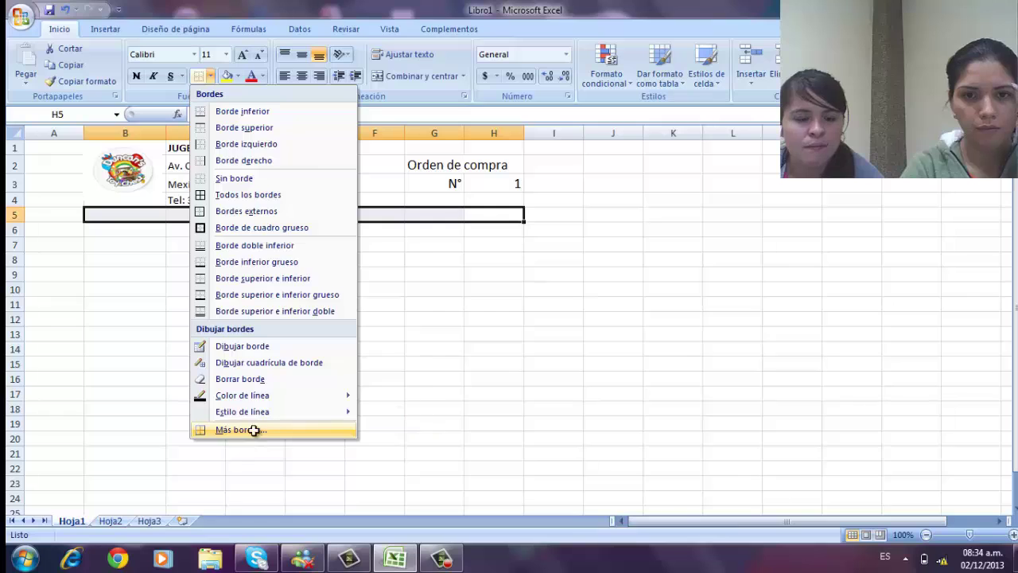
pyautogui.click(254, 430)
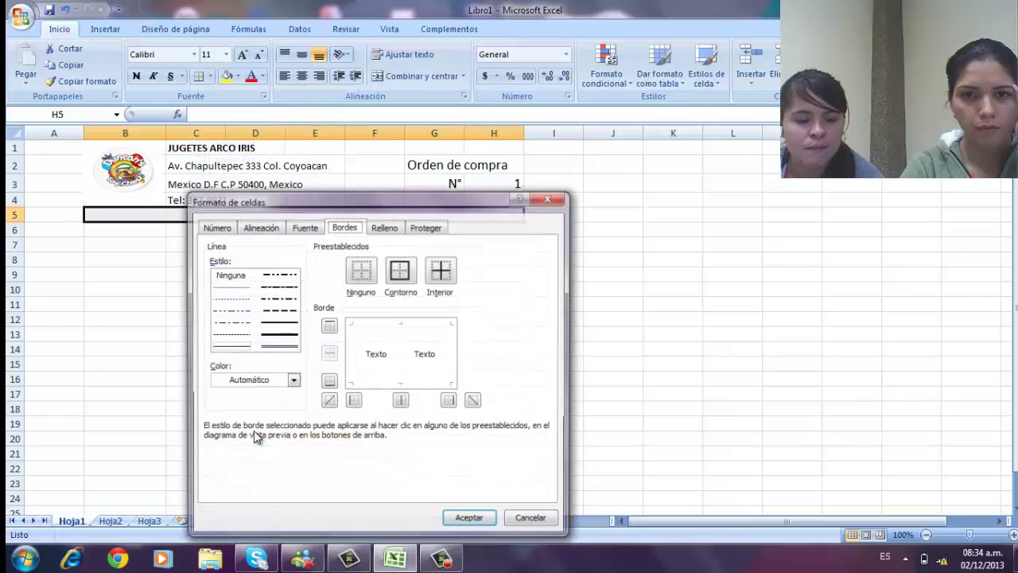
pyautogui.click(292, 380)
pyautogui.click(228, 509)
pyautogui.click(328, 325)
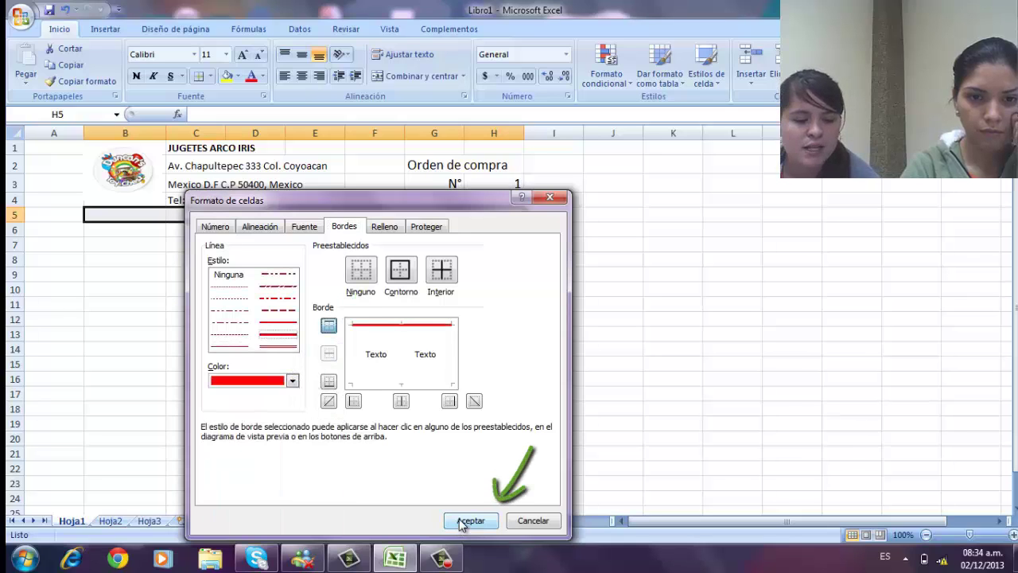
pyautogui.click(469, 521)
pyautogui.click(497, 318)
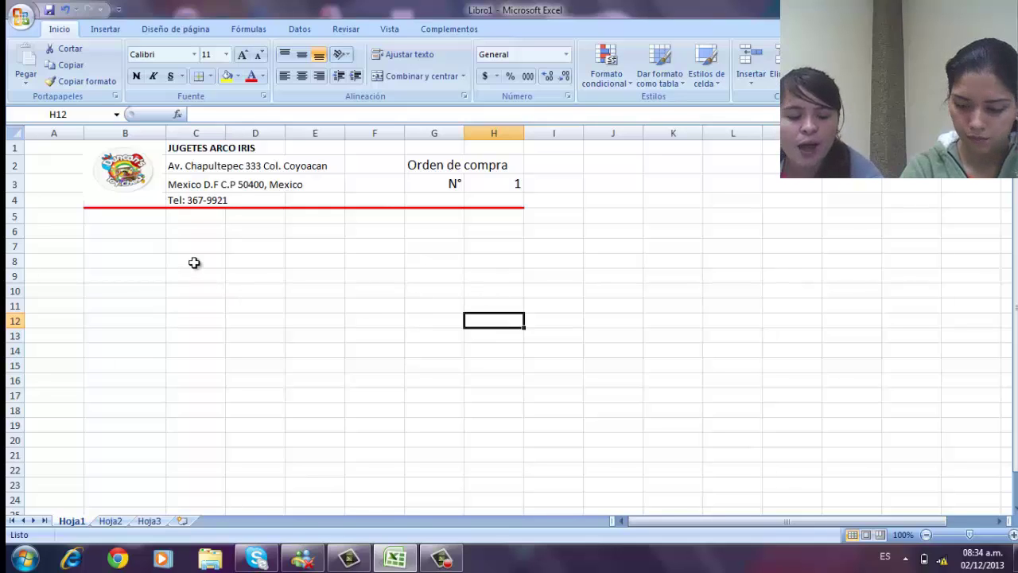
# - Type supplier labels (Proveedores, Nombre, Direccion, Telefono, Condiciones de pago) in column B and delivery labels in column F
pyautogui.click(134, 230)
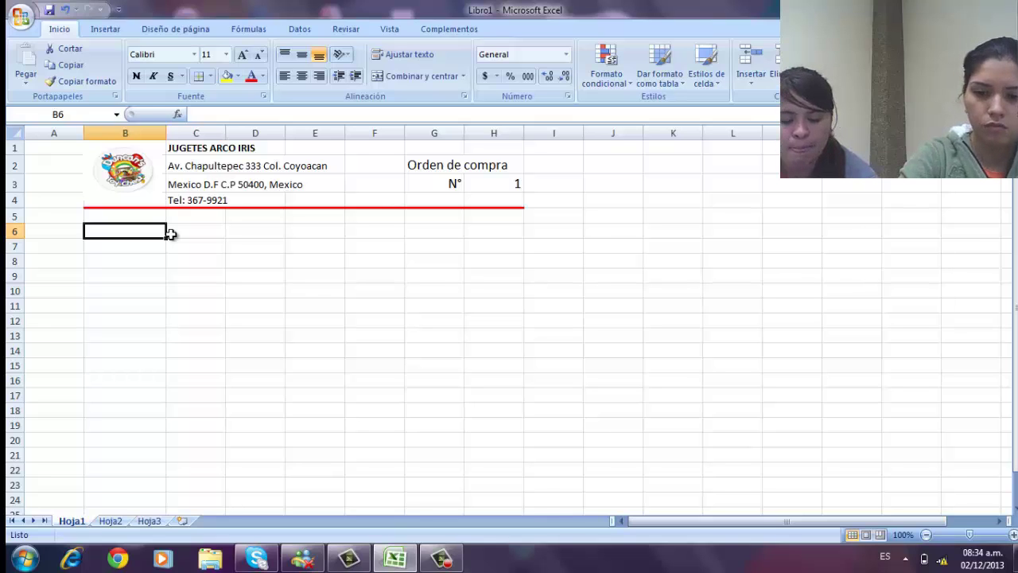
pyautogui.write('Proveedores')
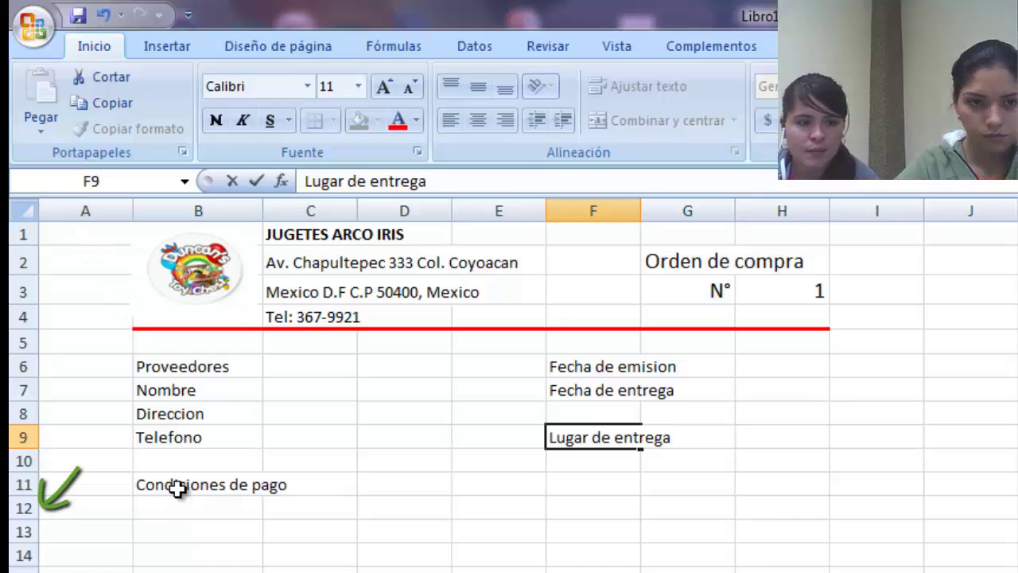
pyautogui.click(185, 552)
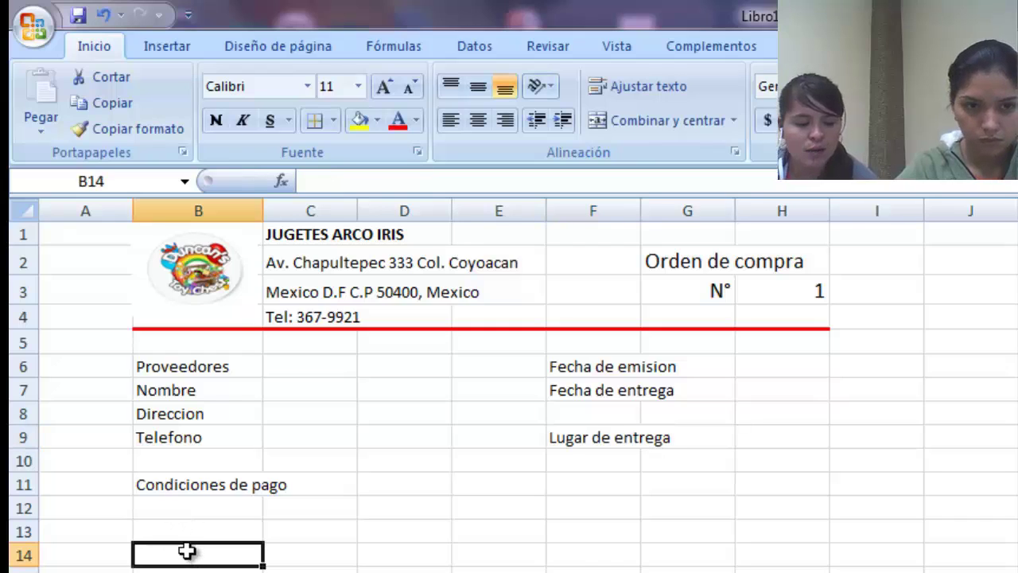
pyautogui.click(190, 532)
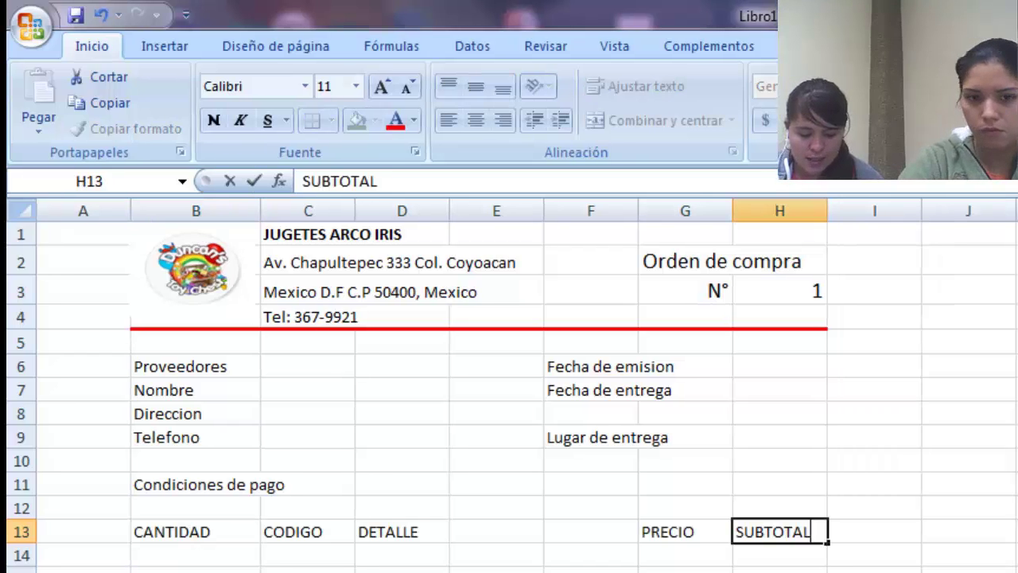
# - Merge D13:F13 and centre the DETALLE heading across it
pyautogui.click(405, 530)
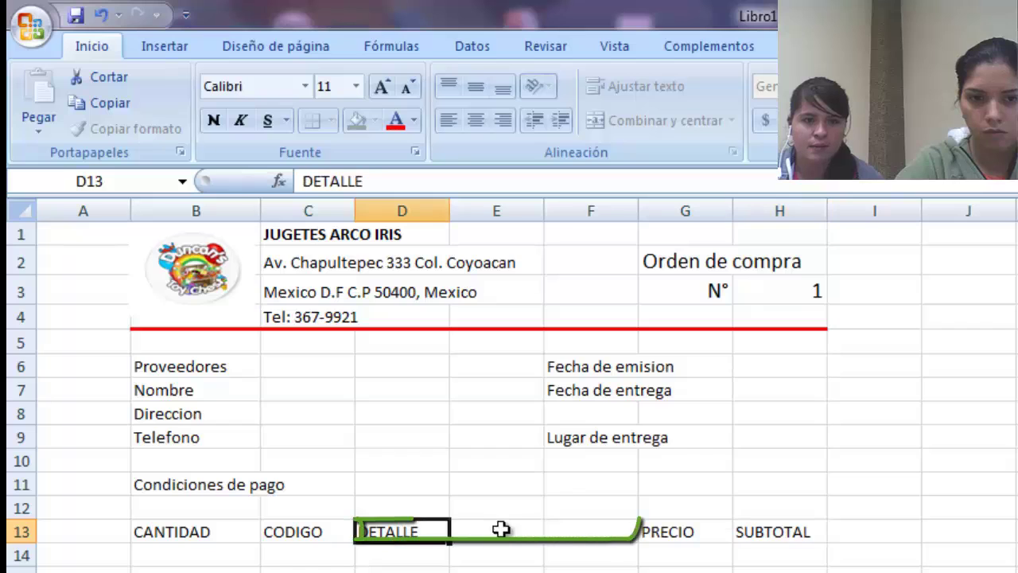
pyautogui.moveTo(501, 528); pyautogui.dragTo(563, 527)
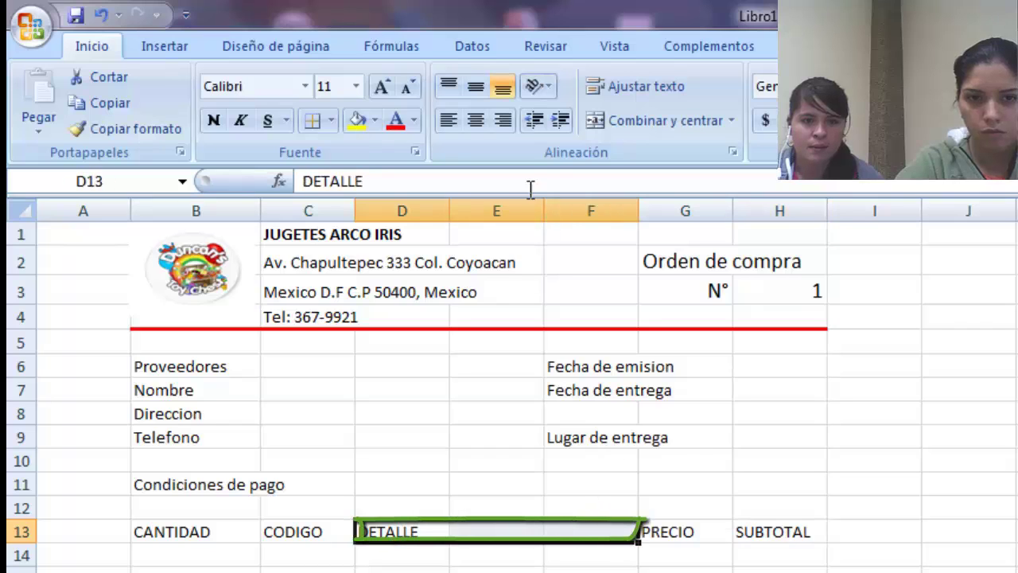
pyautogui.click(633, 120)
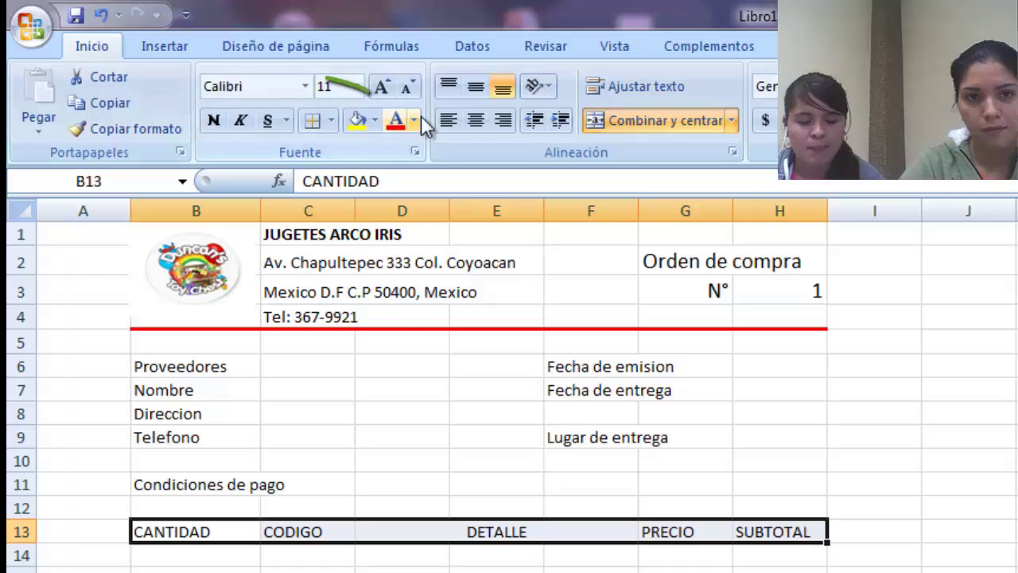
# - Give the B13:H13 heading row a dark blue fill and bold text
pyautogui.click(414, 120)
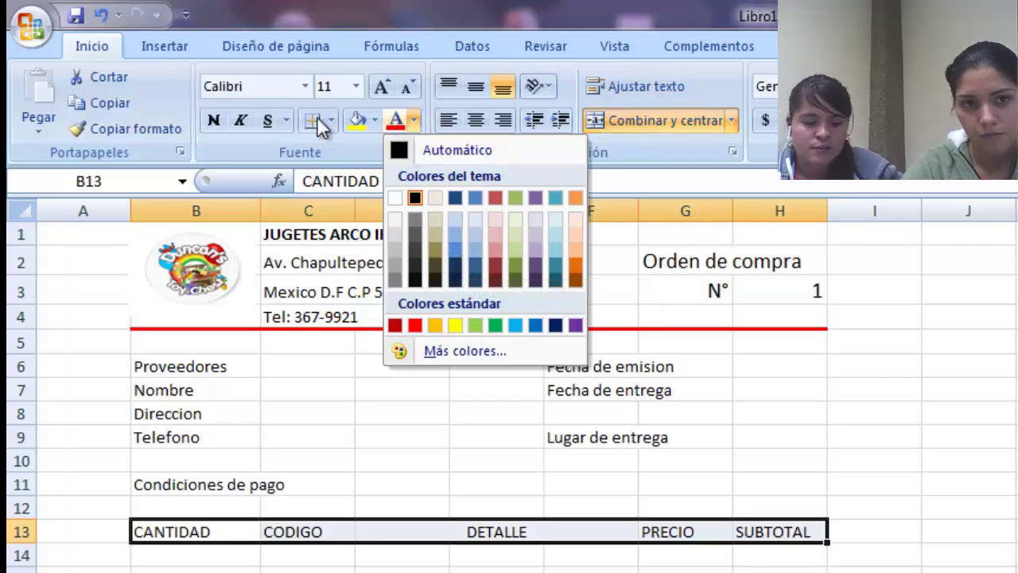
pyautogui.click(372, 122)
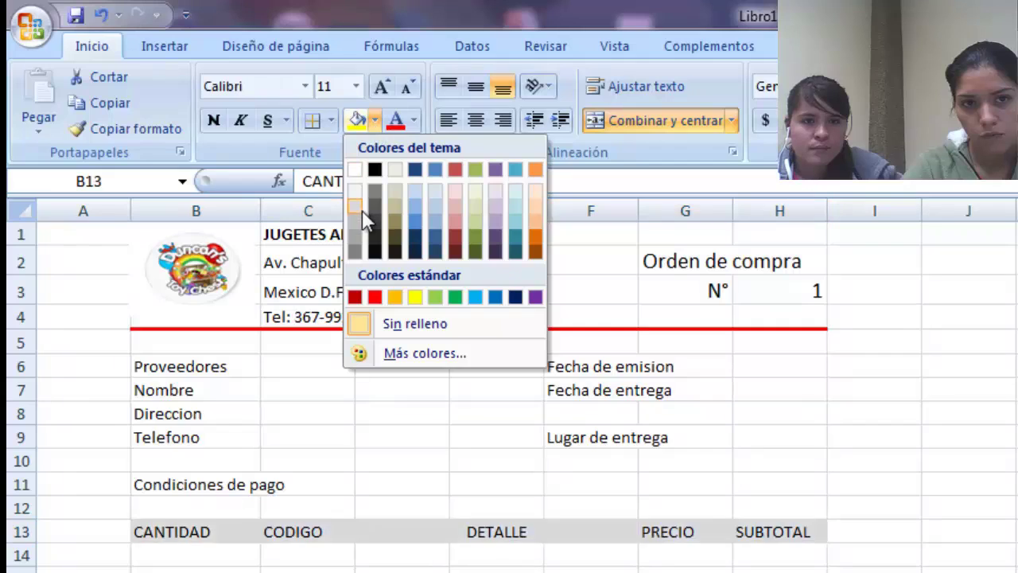
pyautogui.click(432, 243)
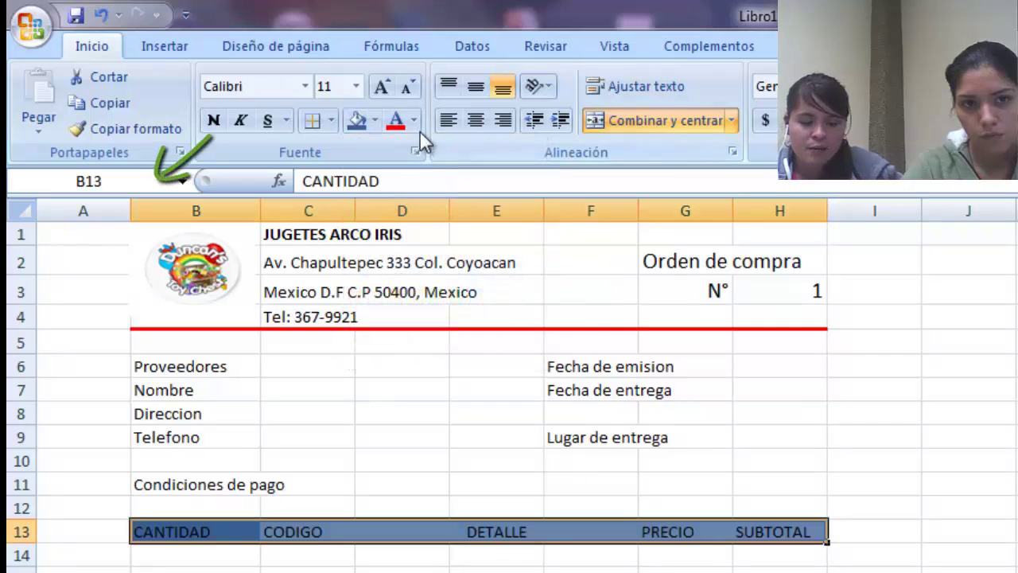
pyautogui.click(213, 120)
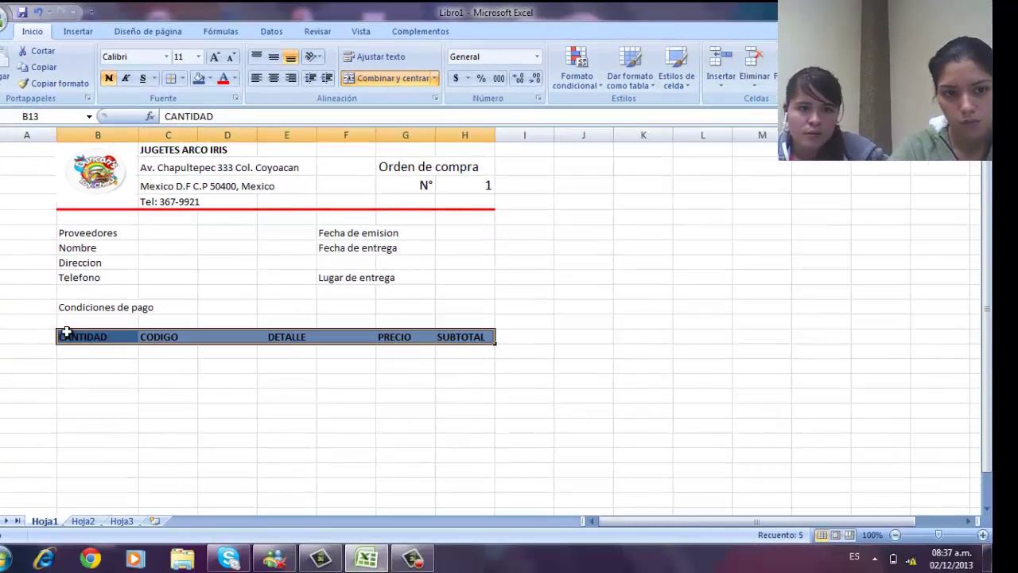
# - Apply All Borders to the item table range B13:H24
pyautogui.moveTo(67, 334); pyautogui.dragTo(410, 482)
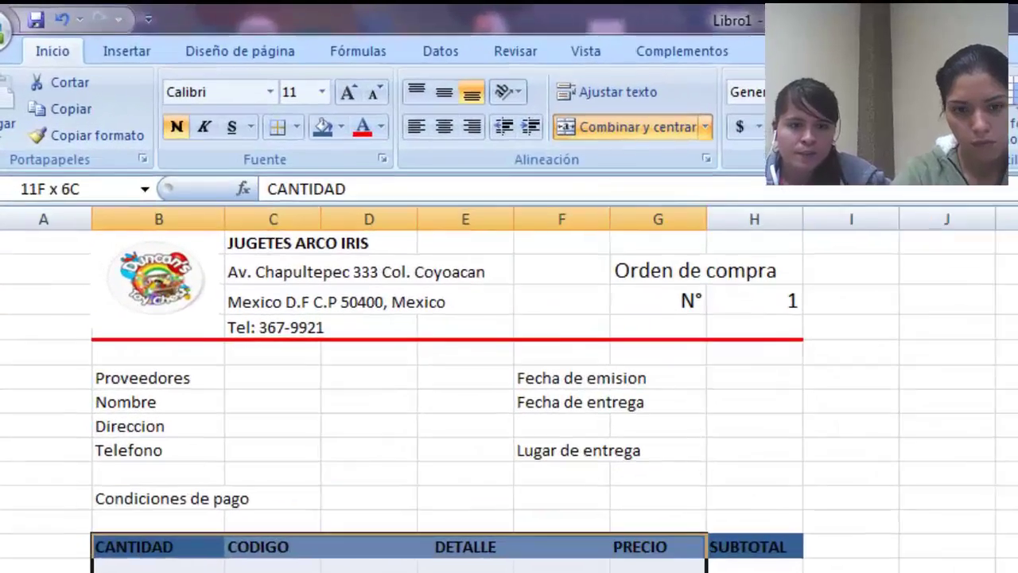
pyautogui.moveTo(668, 568); pyautogui.dragTo(753, 569)
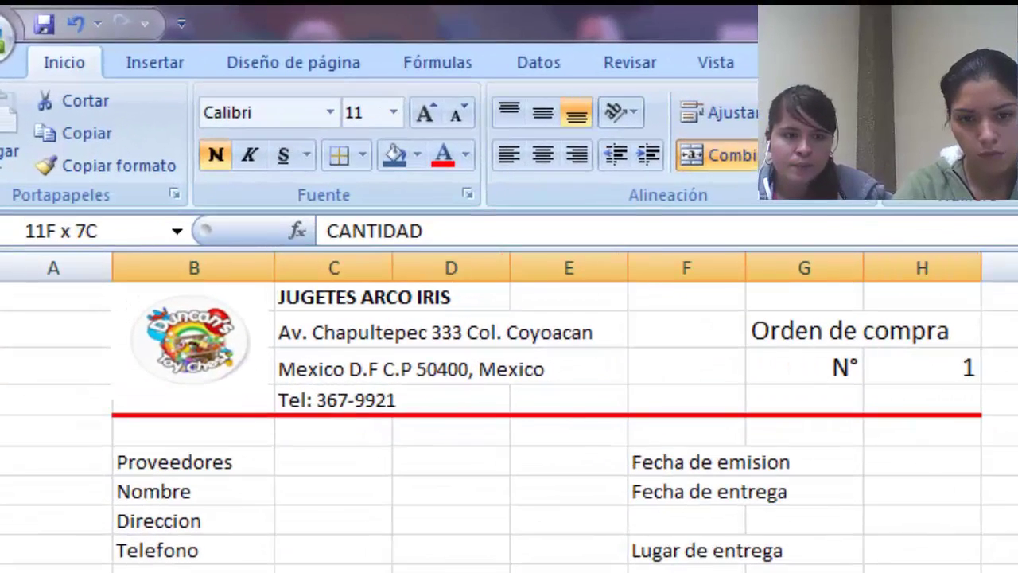
pyautogui.moveTo(923, 568); pyautogui.dragTo(923, 569)
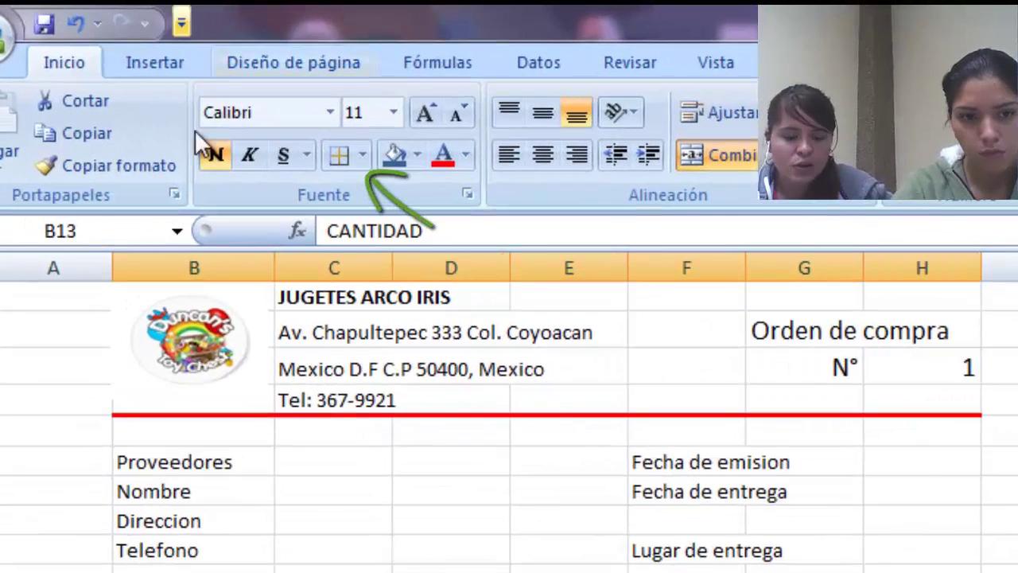
pyautogui.click(364, 159)
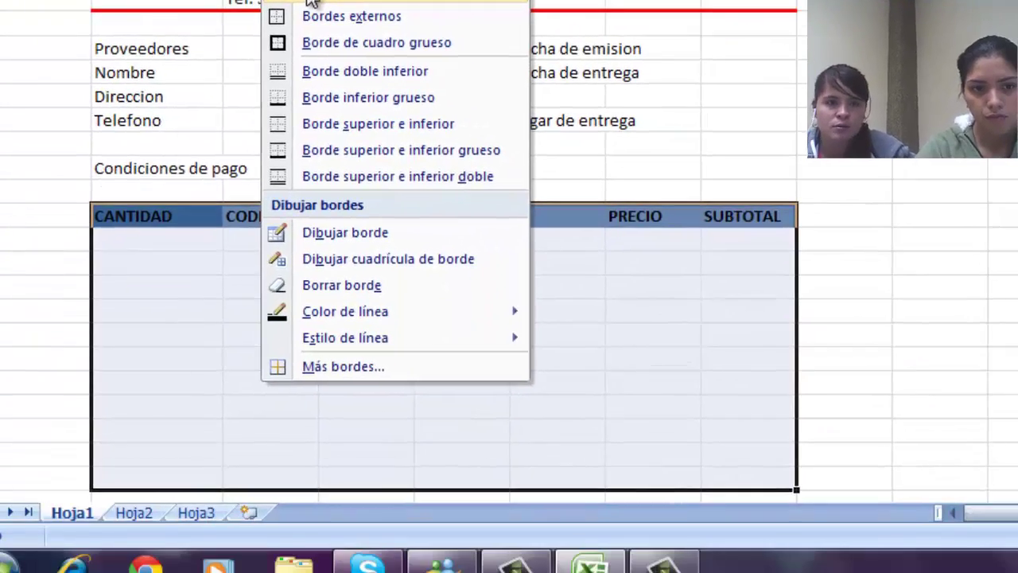
pyautogui.click(310, 2)
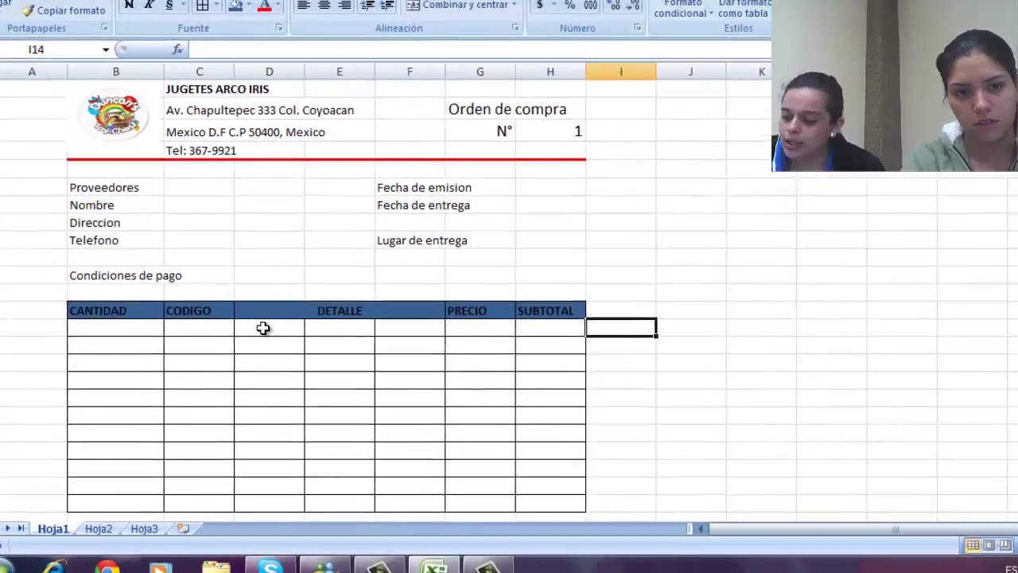
# - Merge D14:F14 into one detail cell and select D15:F15 next
pyautogui.moveTo(374, 243); pyautogui.dragTo(465, 248)
pyautogui.moveTo(332, 340); pyautogui.dragTo(418, 336)
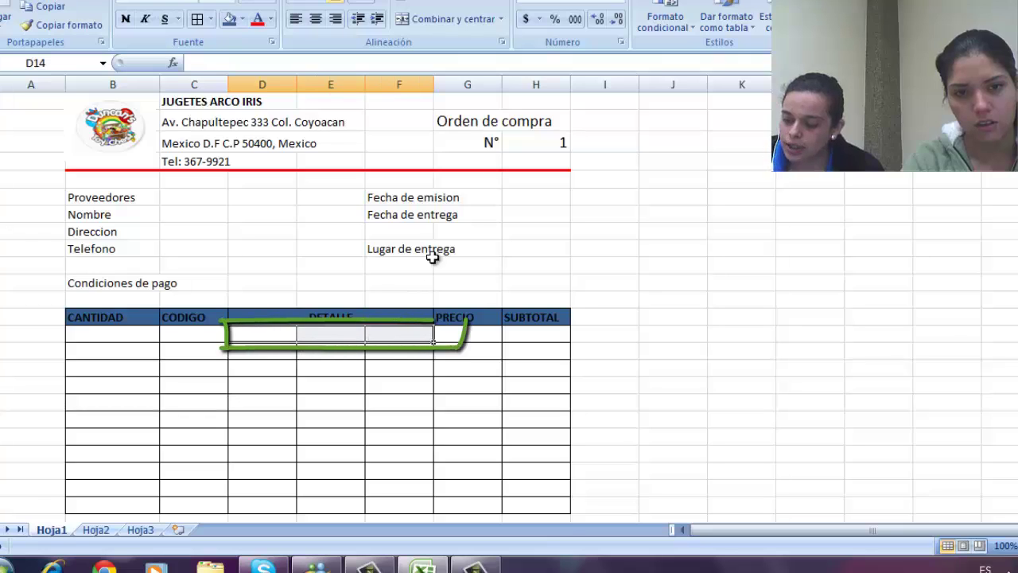
pyautogui.click(443, 21)
pyautogui.moveTo(268, 350); pyautogui.dragTo(381, 346)
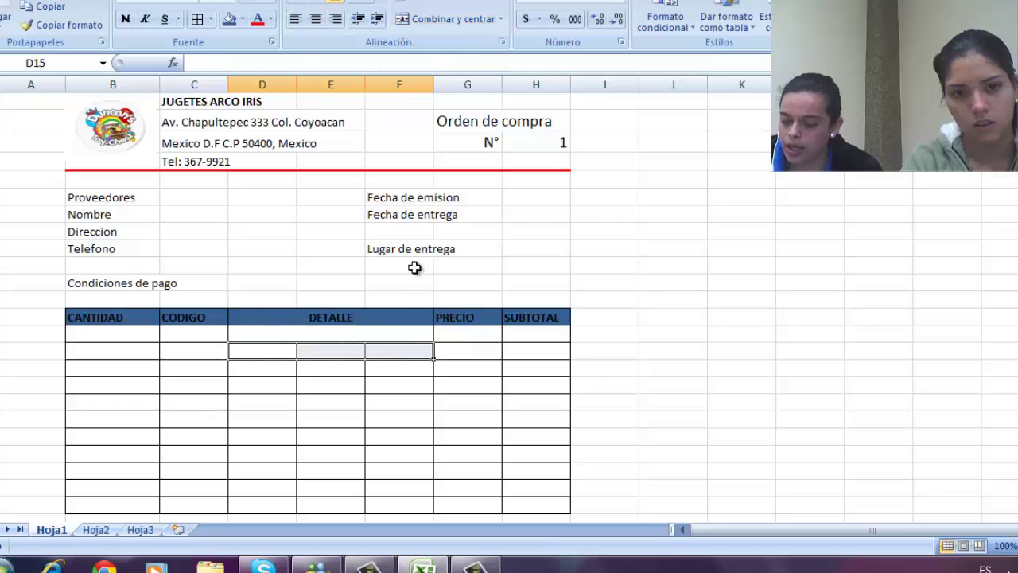
# - Merge D15:F15 and remove all borders from row 24 below the table
pyautogui.click(444, 21)
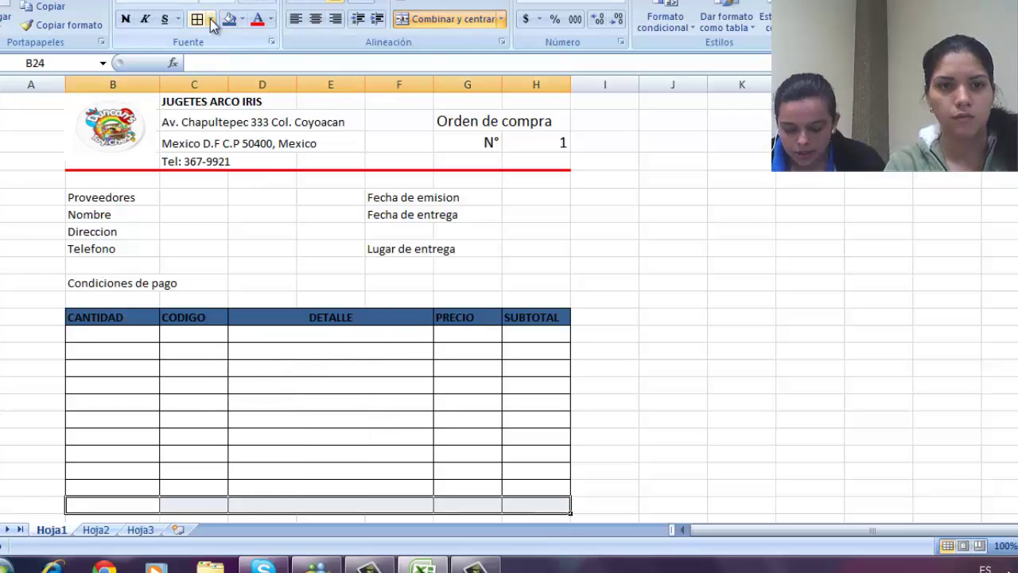
pyautogui.click(211, 19)
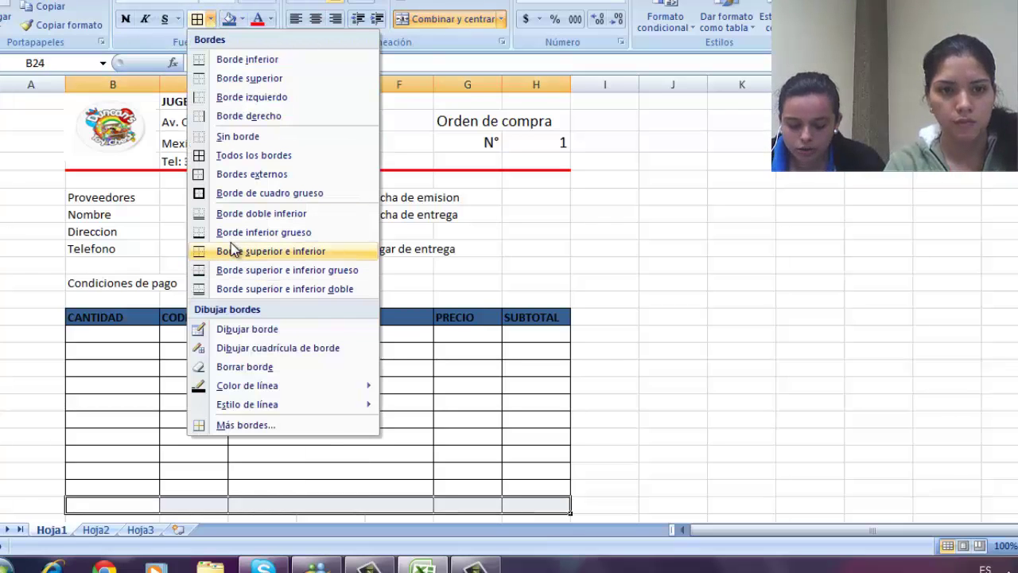
pyautogui.click(225, 139)
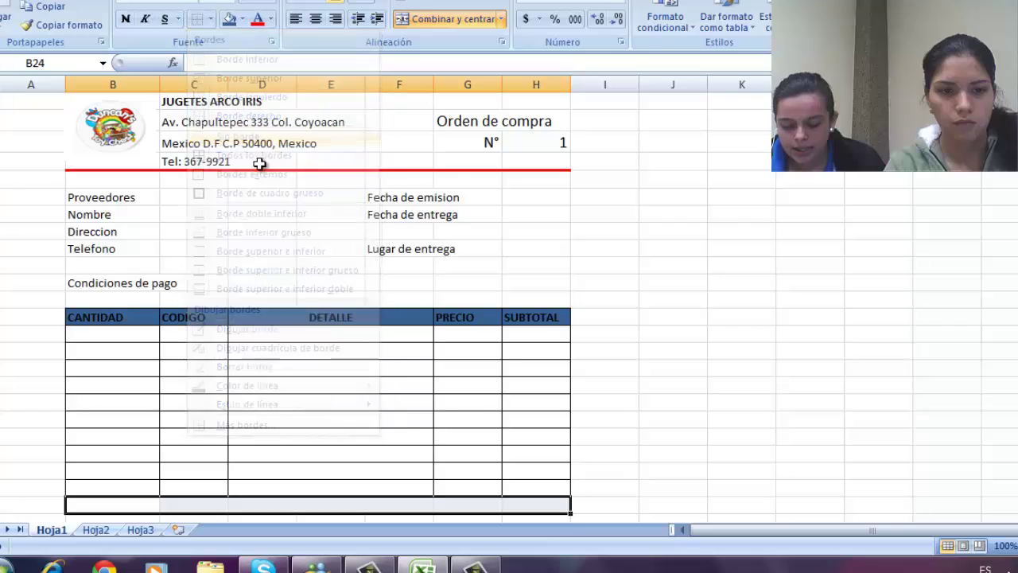
pyautogui.click(723, 466)
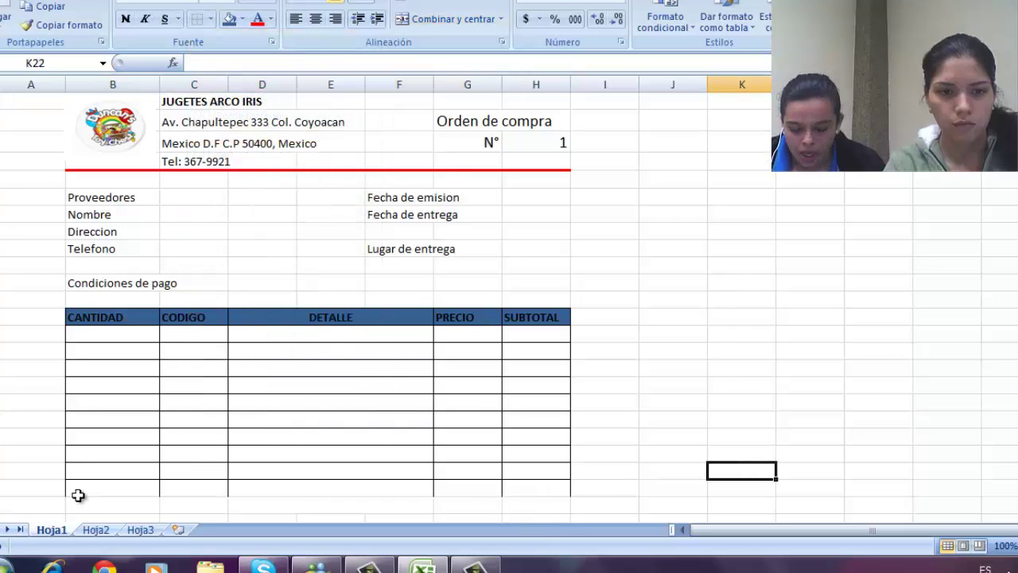
# - Add a bottom border to the last item table row B23:H23
pyautogui.moveTo(78, 495); pyautogui.dragTo(517, 482)
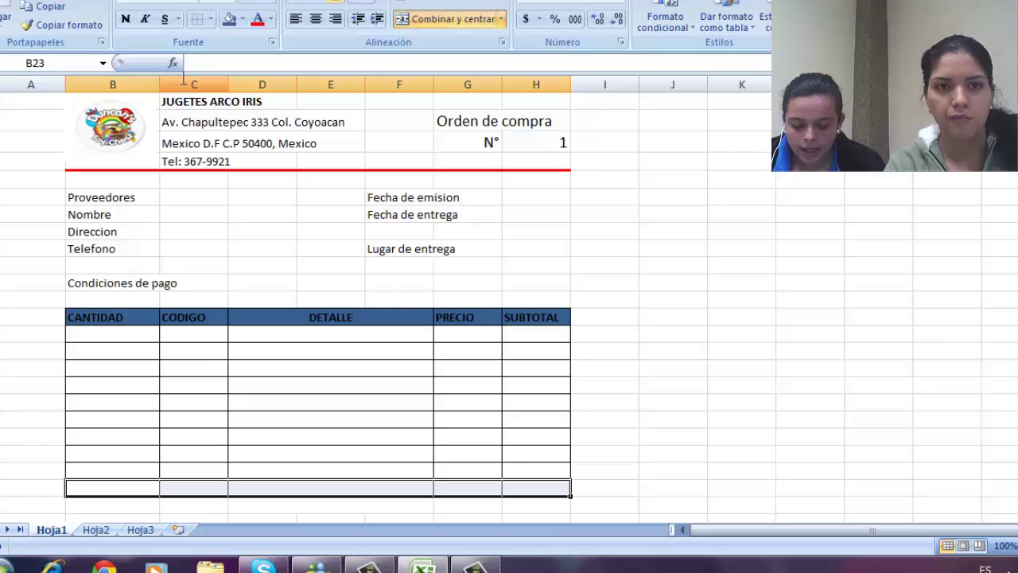
pyautogui.click(211, 19)
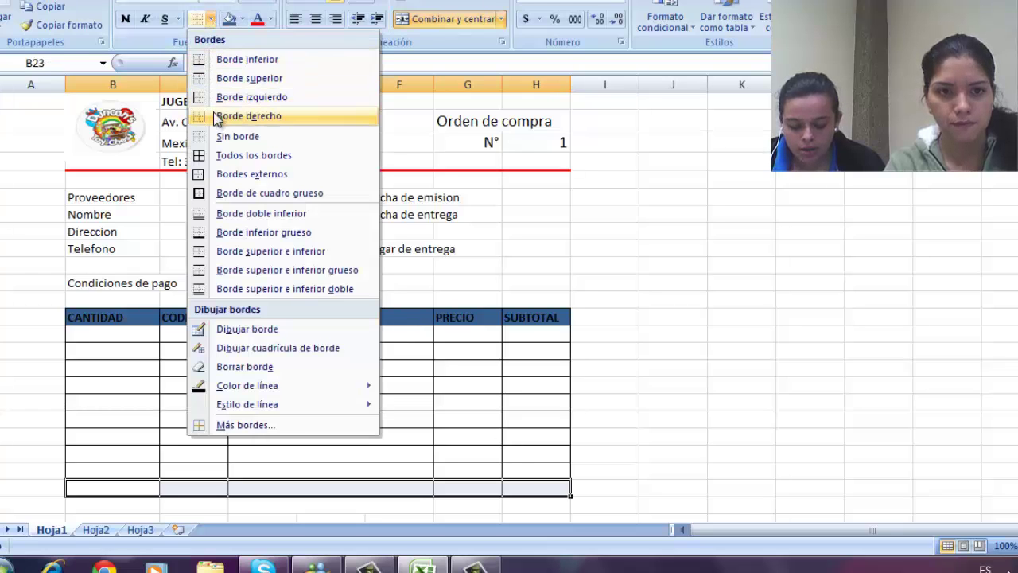
pyautogui.click(231, 60)
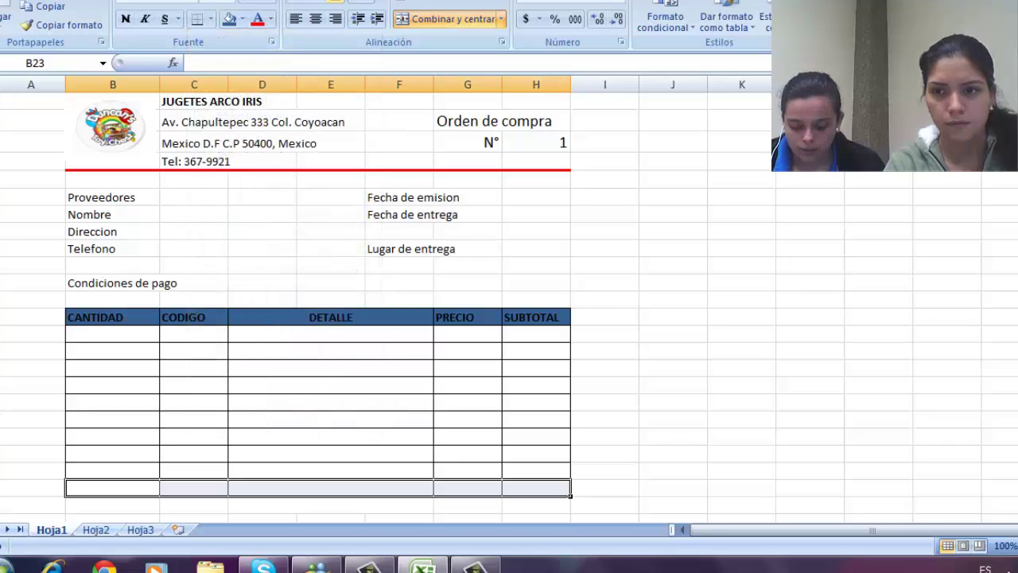
pyautogui.scroll(-1, 318, 302)
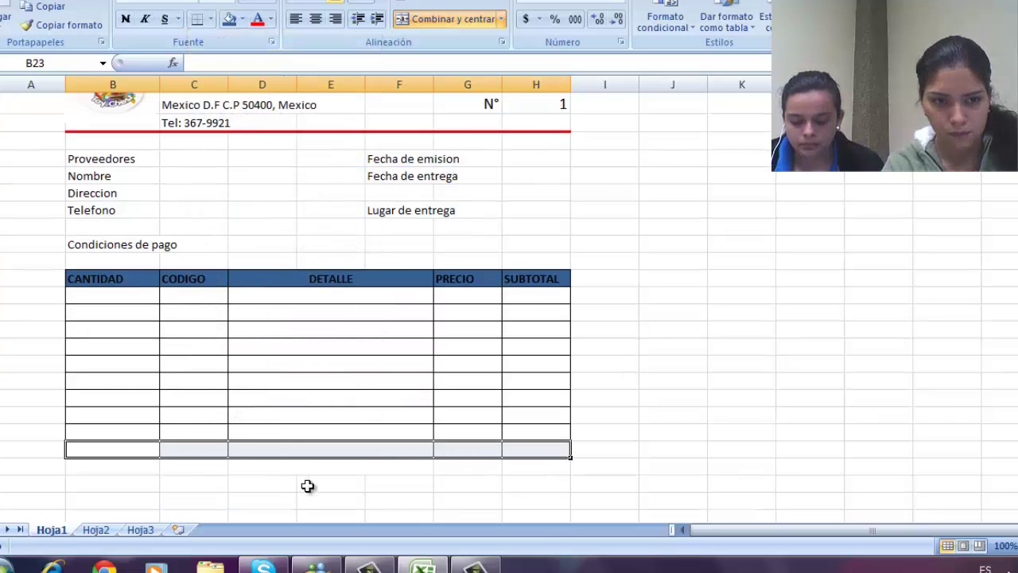
pyautogui.click(382, 481)
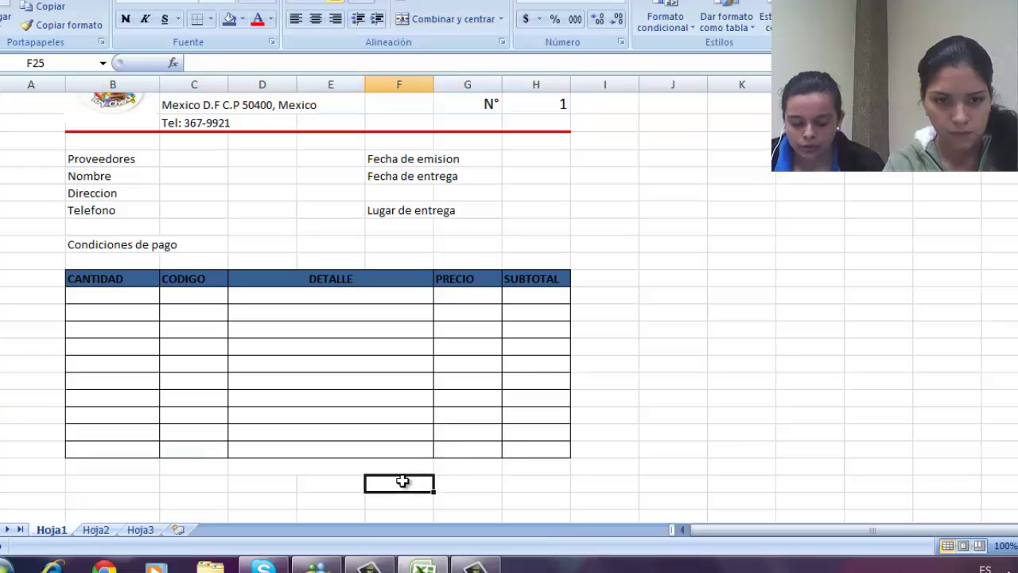
pyautogui.click(457, 486)
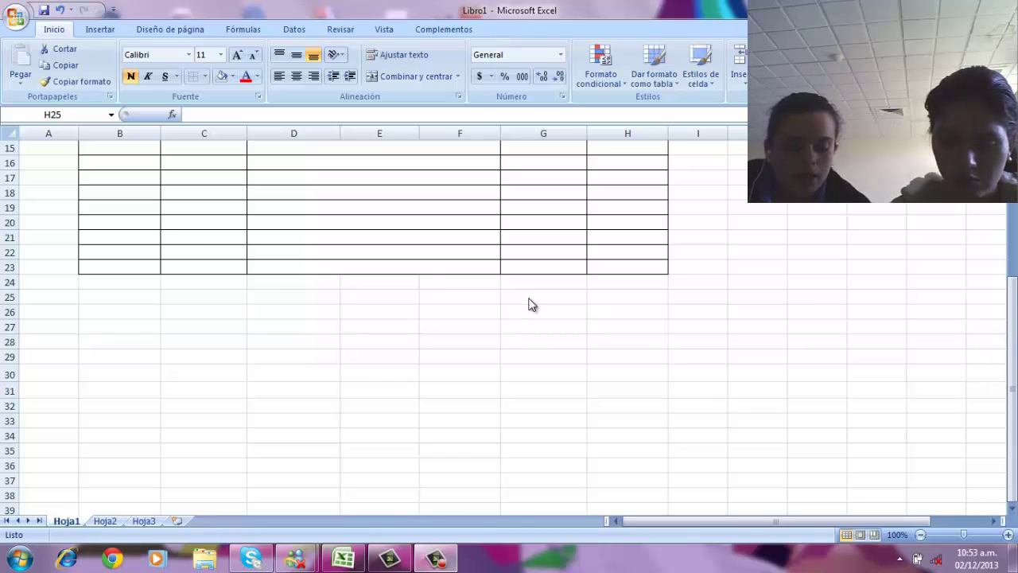
# - Type the TOTAL label into cell G25
pyautogui.click(528, 298)
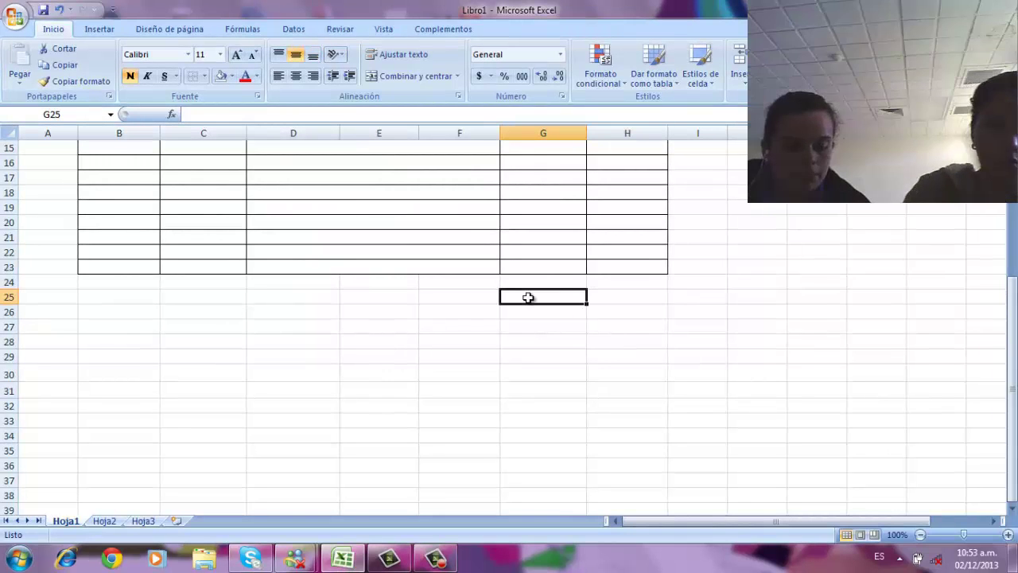
pyautogui.write('t')
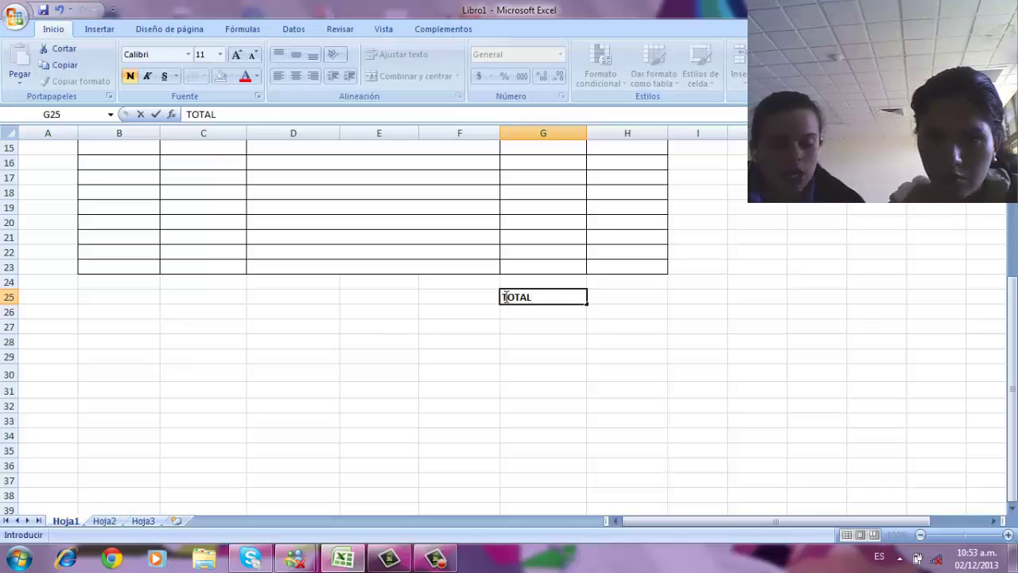
pyautogui.press('Escape')
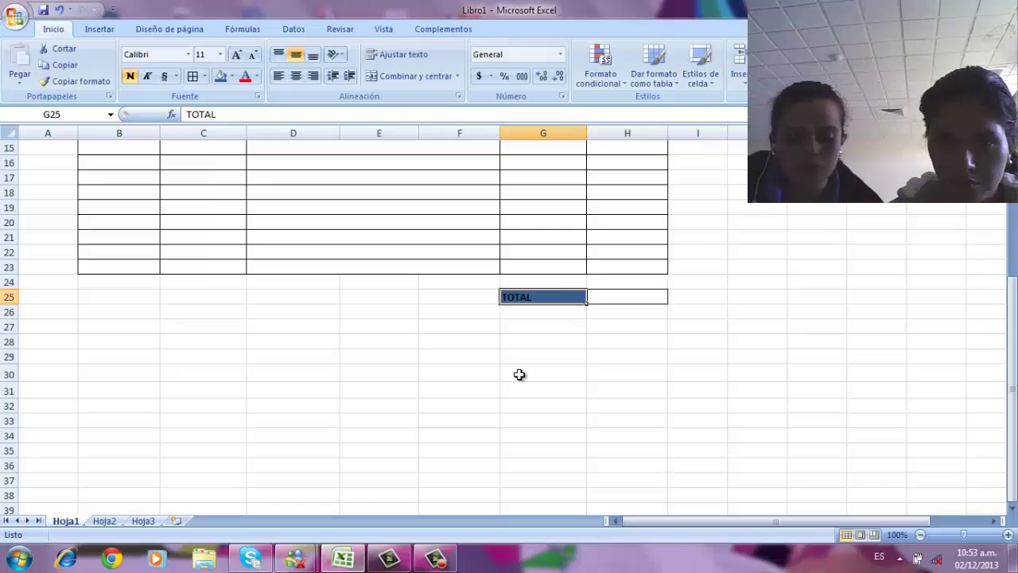
# - Label B26 'Observaciones' and merge B27:H30 into one box with an outside border
pyautogui.click(109, 315)
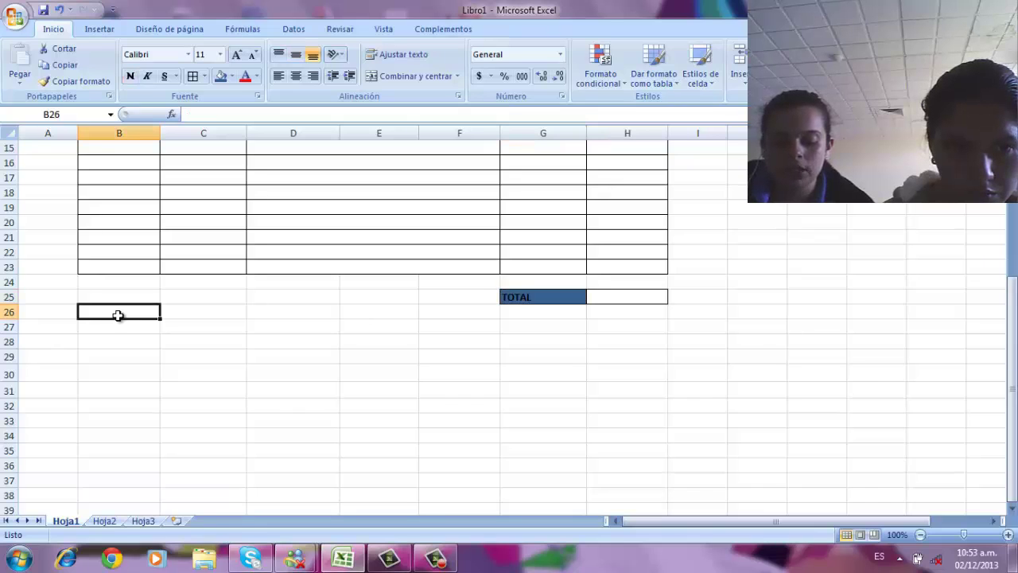
pyautogui.write('Observaciones')
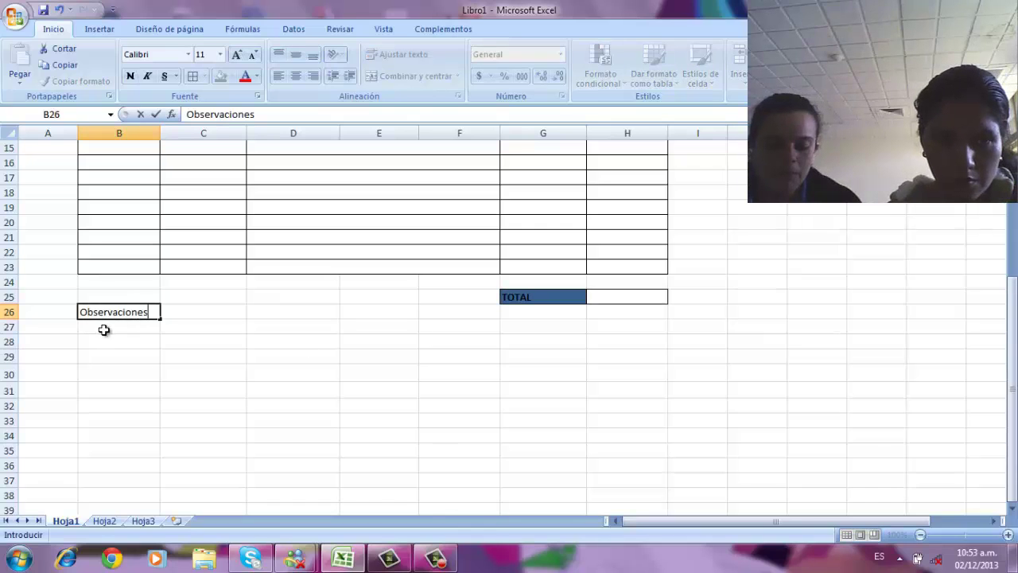
pyautogui.moveTo(94, 329); pyautogui.dragTo(628, 373)
pyautogui.click(413, 76)
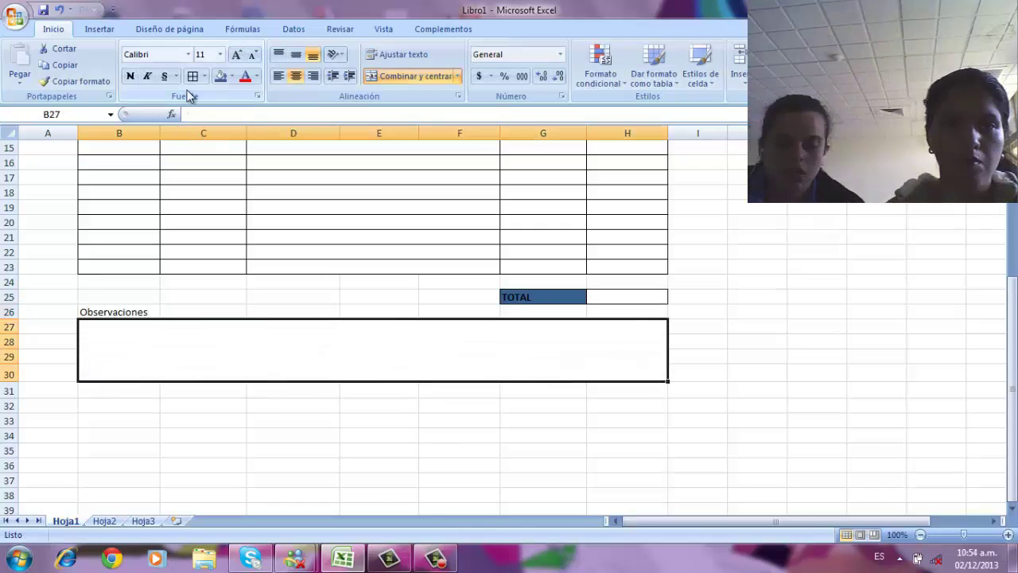
pyautogui.click(205, 76)
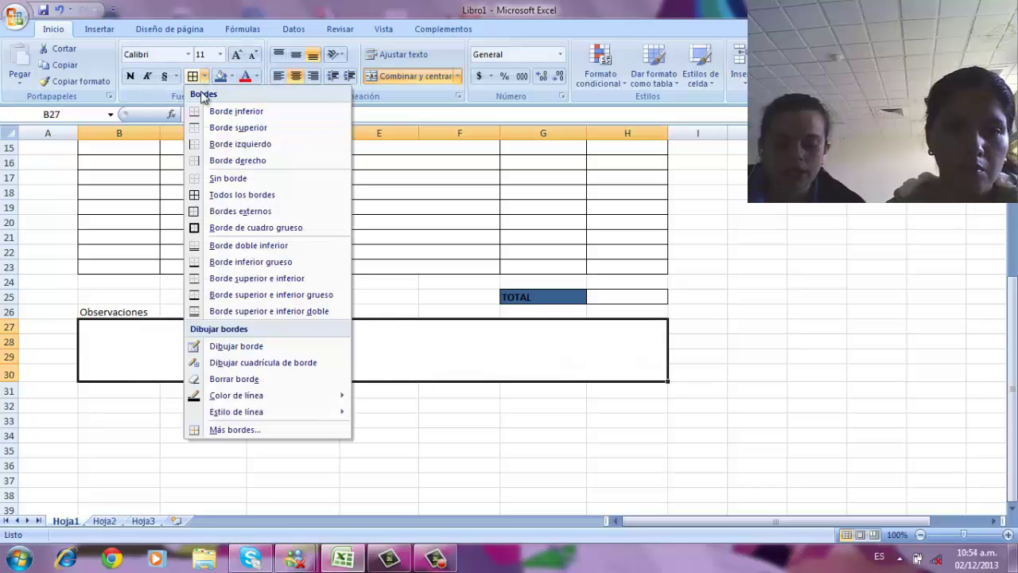
pyautogui.click(241, 214)
pyautogui.click(378, 420)
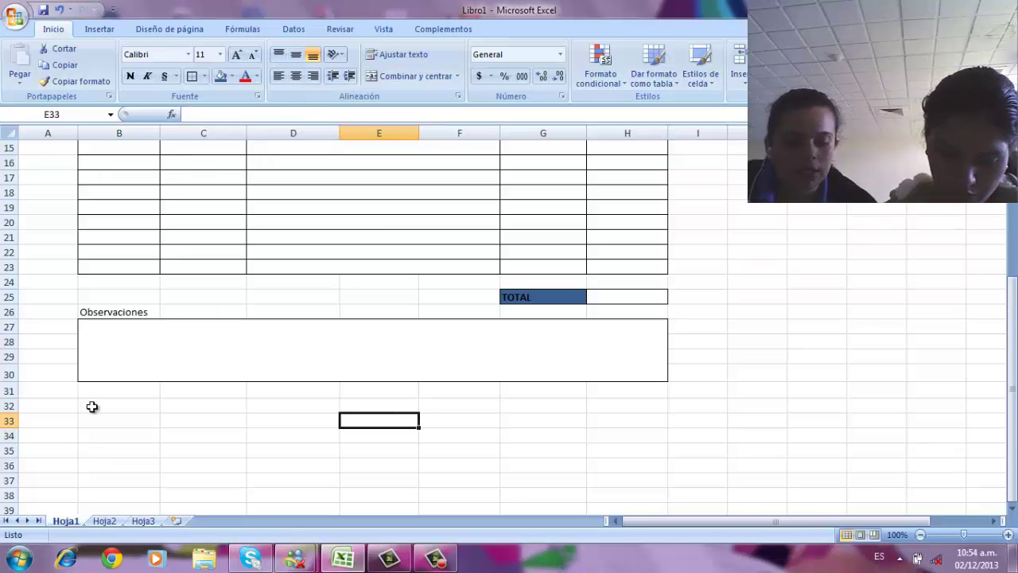
# - Type the note about checking received goods' quality and quantity within 15 days into B32
pyautogui.click(93, 406)
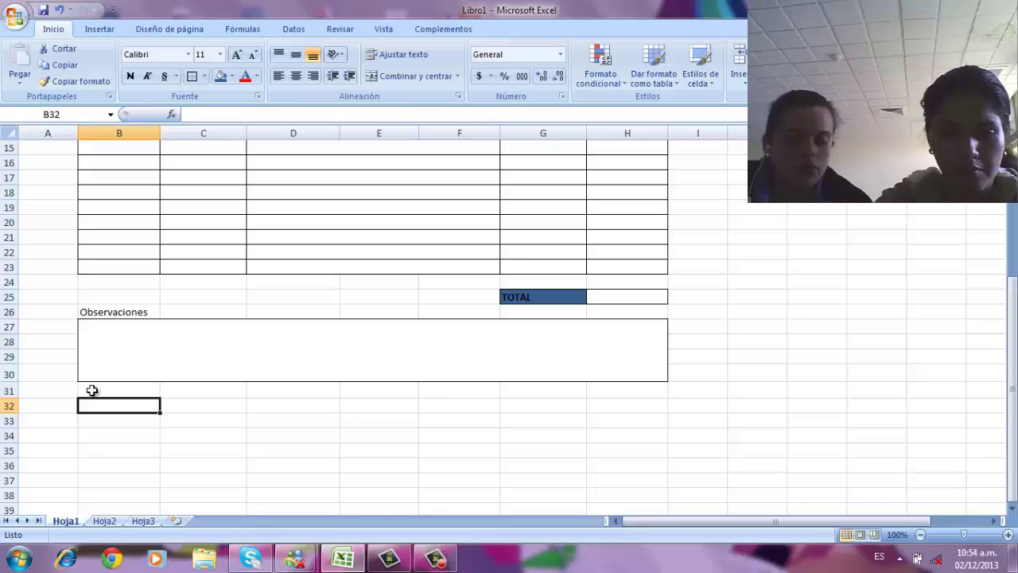
pyautogui.write('al')
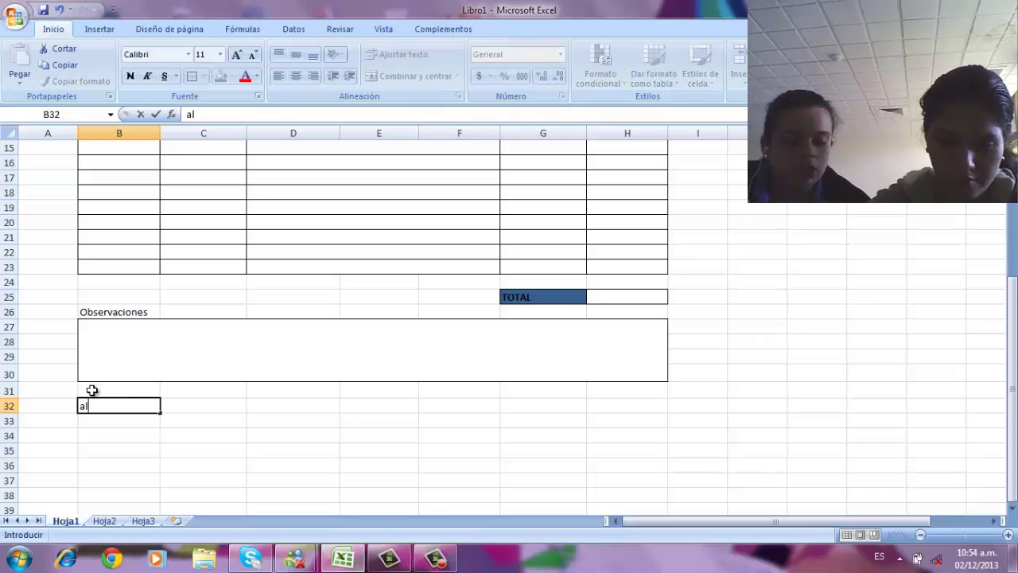
pyautogui.write(' momento de la')
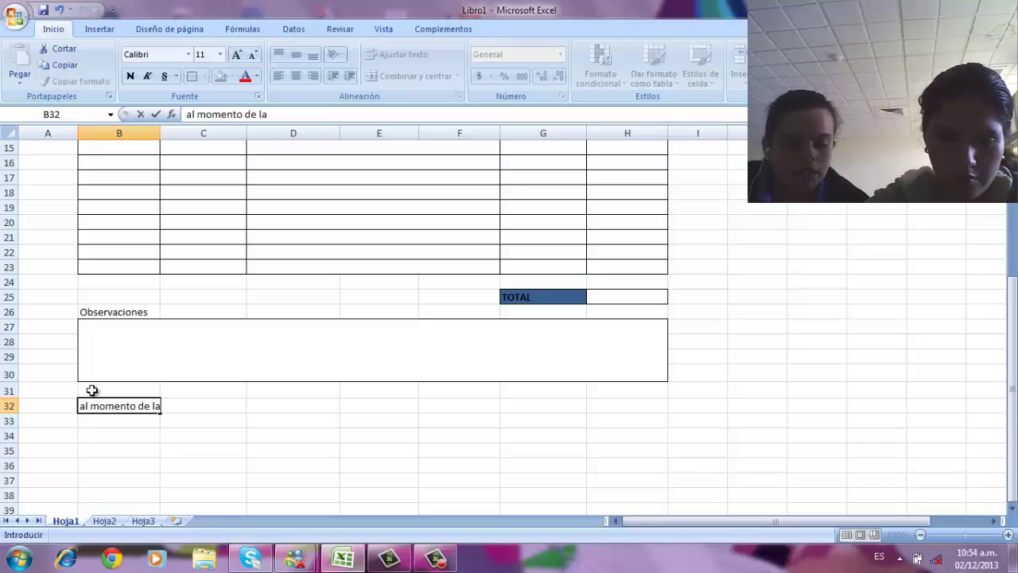
pyautogui.write('pcio')
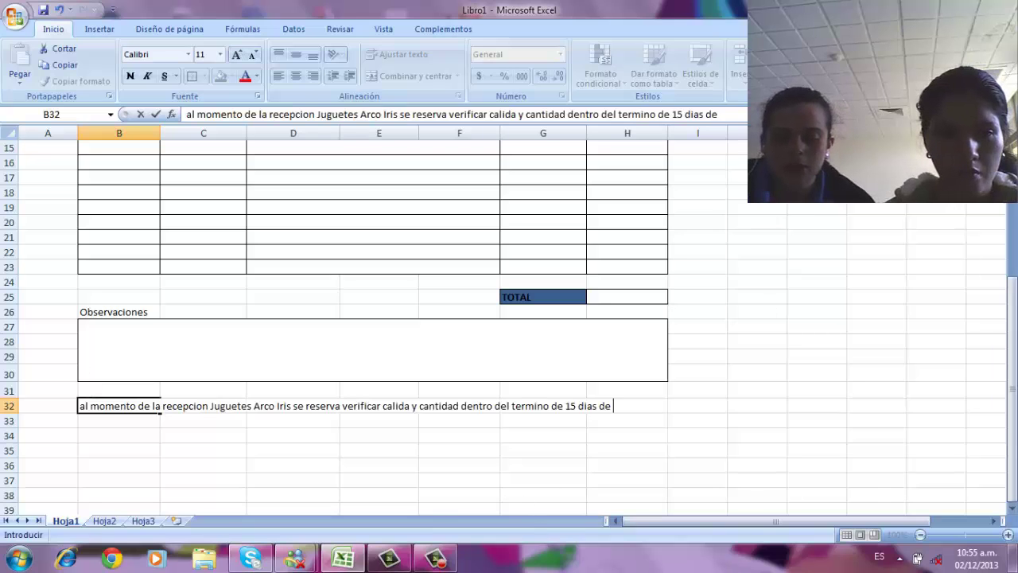
# - Shrink row 31 to height 11.25 and select B32:H34 for the note
pyautogui.click(11, 401)
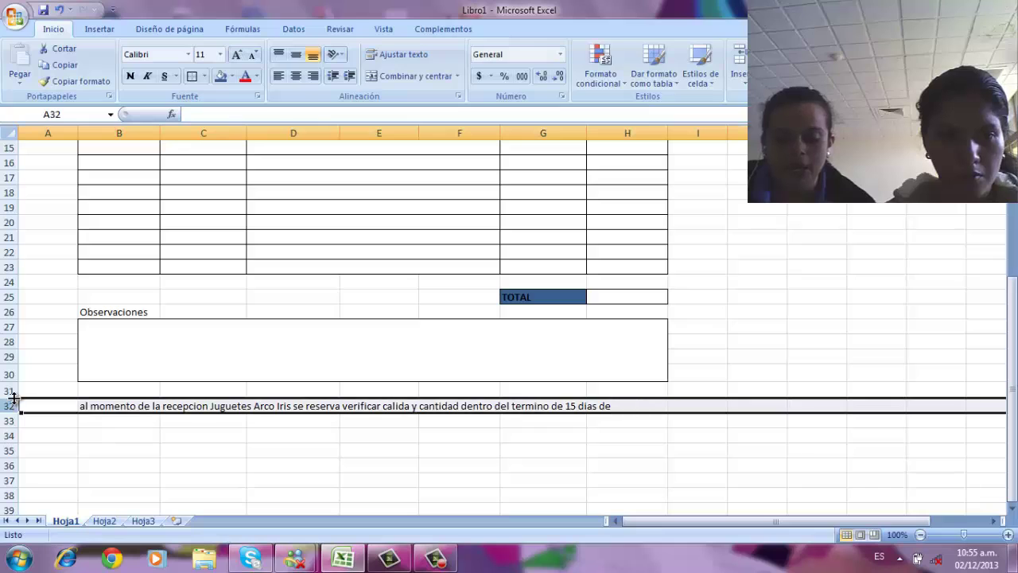
pyautogui.moveTo(14, 397); pyautogui.dragTo(17, 392)
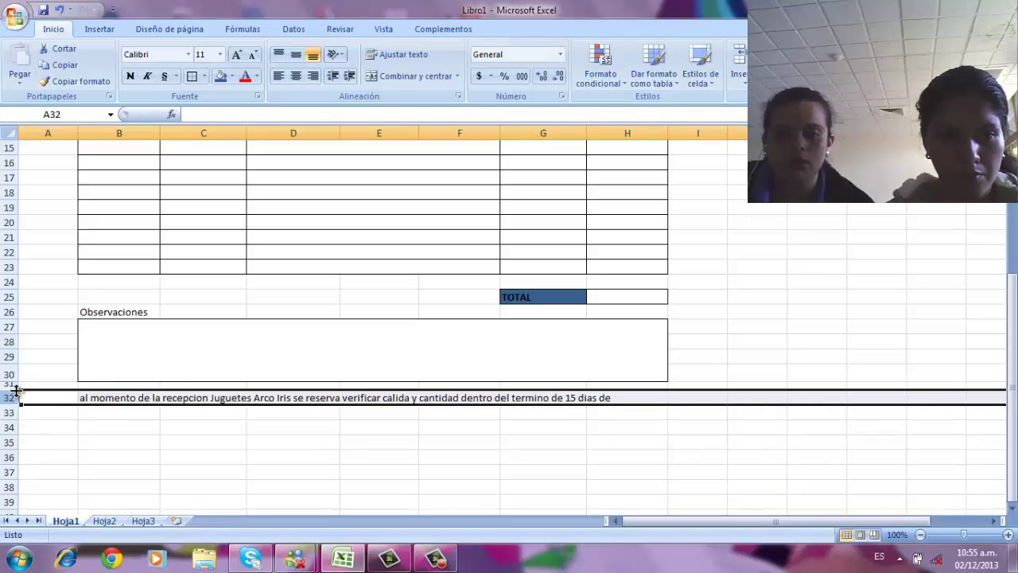
pyautogui.click(111, 427)
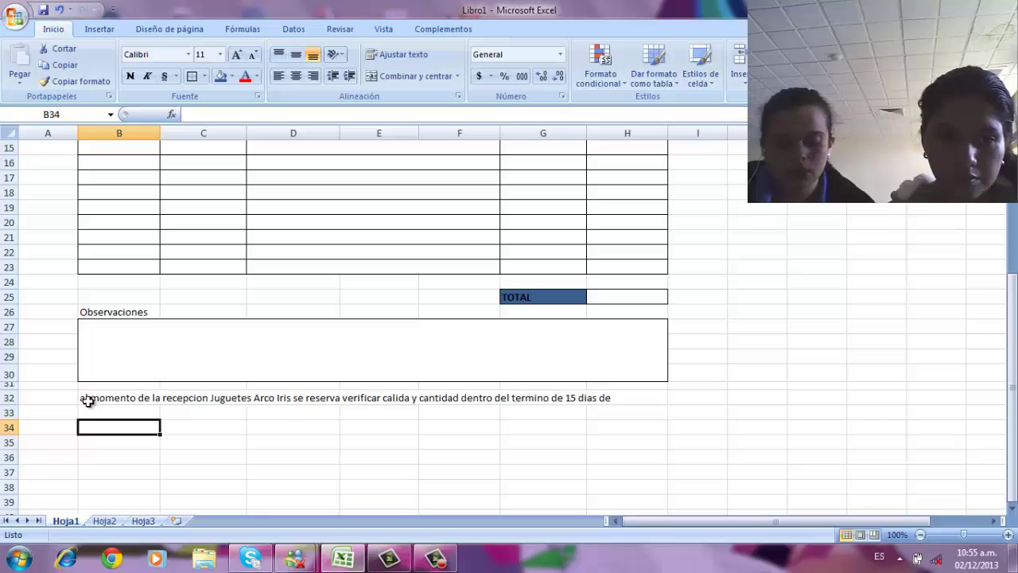
pyautogui.moveTo(83, 402); pyautogui.dragTo(667, 432)
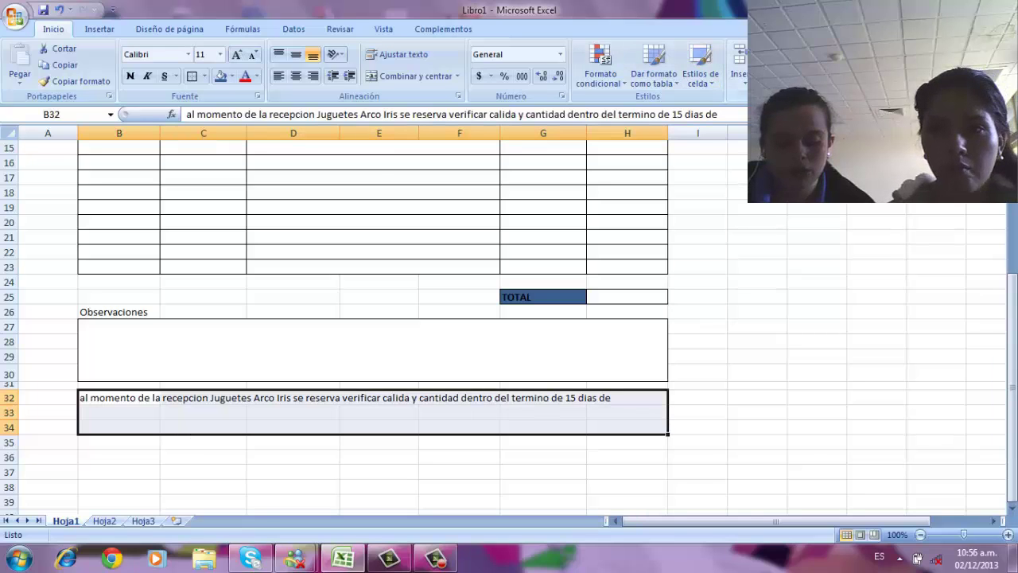
# - Format B32:H34 with top vertical alignment, wrapped text and merged cells
pyautogui.click(813, 74)
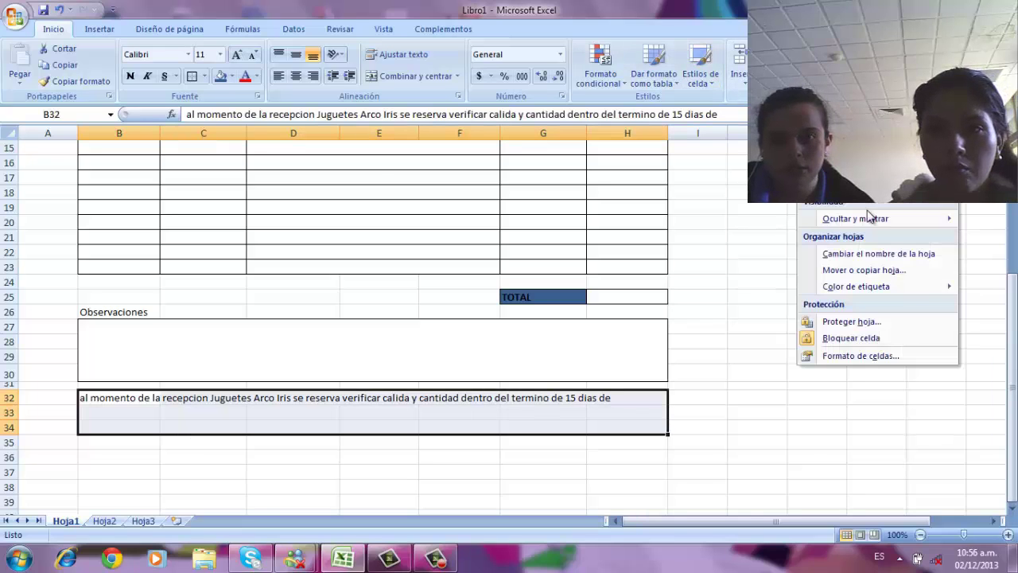
pyautogui.click(888, 358)
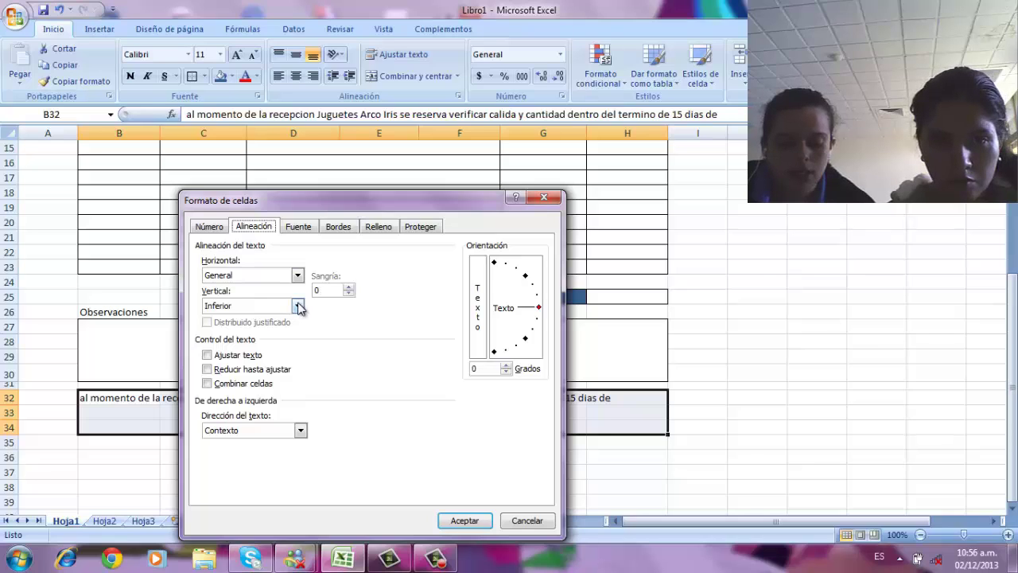
pyautogui.click(299, 307)
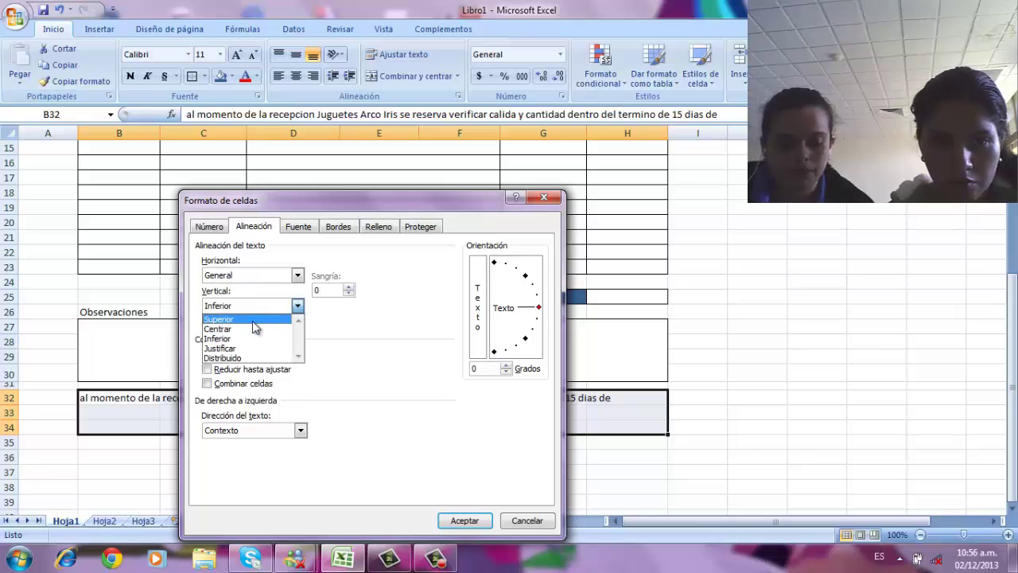
pyautogui.click(253, 319)
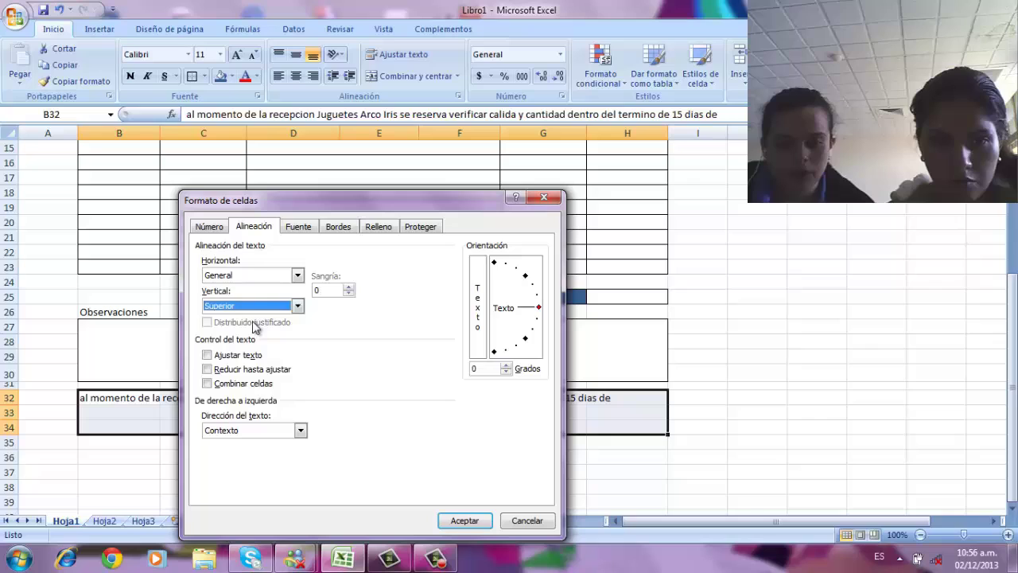
pyautogui.click(206, 355)
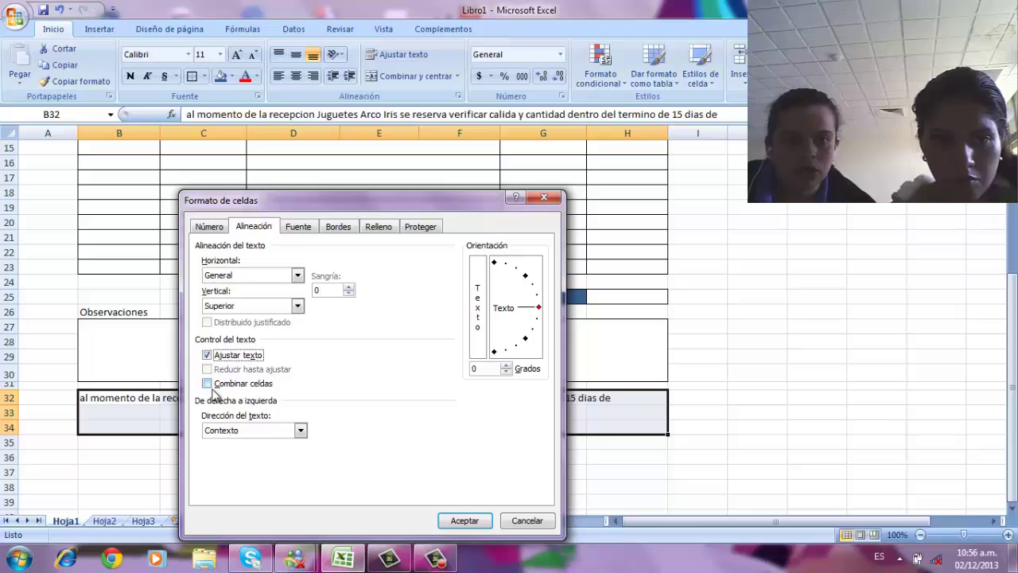
pyautogui.click(210, 385)
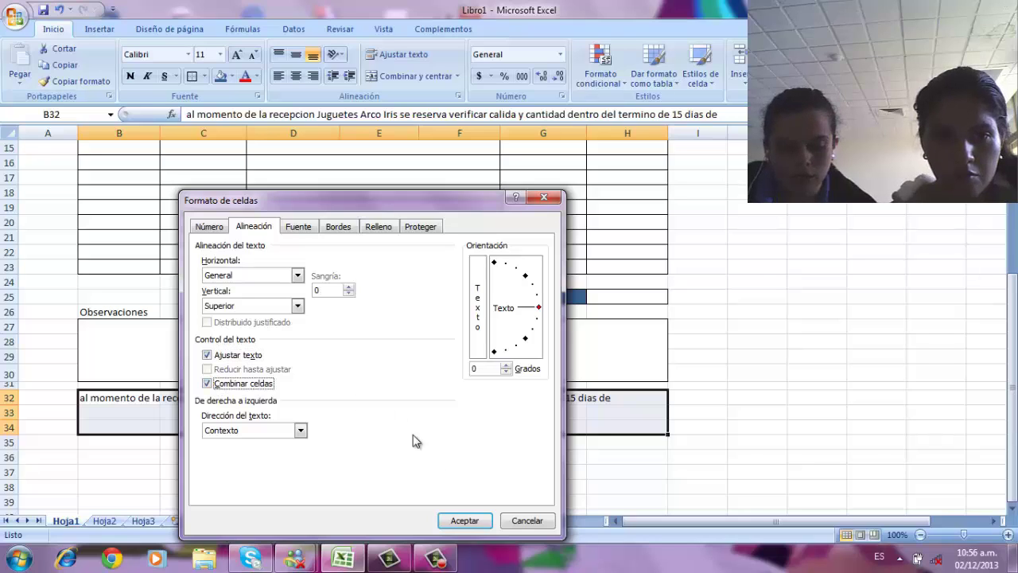
pyautogui.click(484, 522)
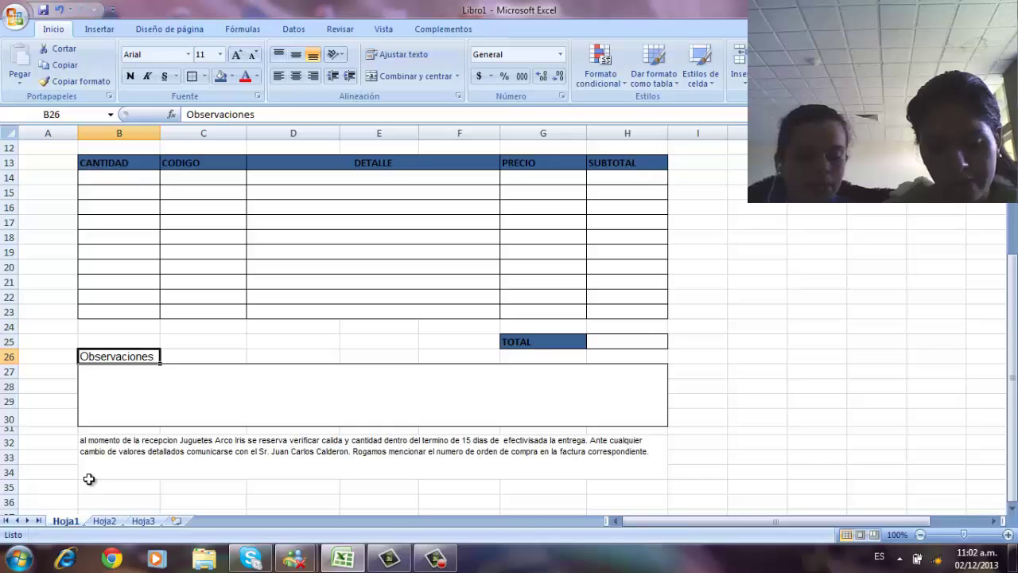
# - Enter the purchasing manager's name in B38 and 'Jefe Dto. De compras.' in B39 below it
pyautogui.click(123, 500)
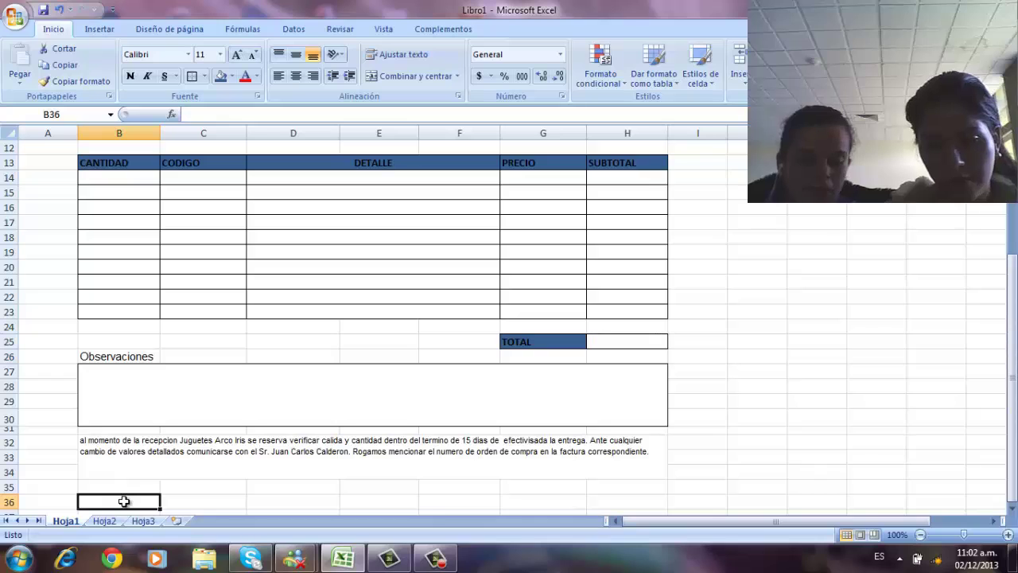
pyautogui.press('Down')
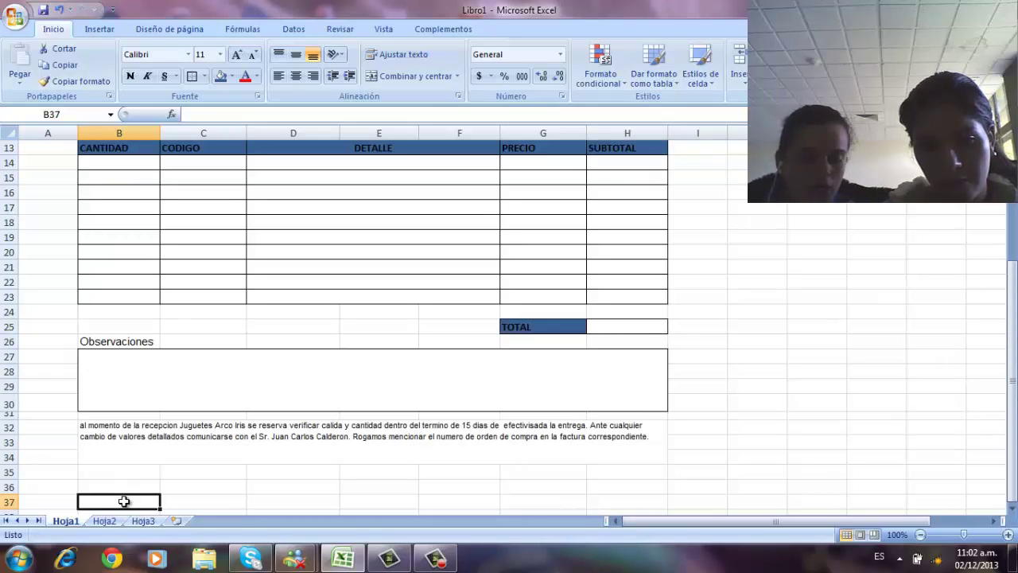
pyautogui.press('Down')
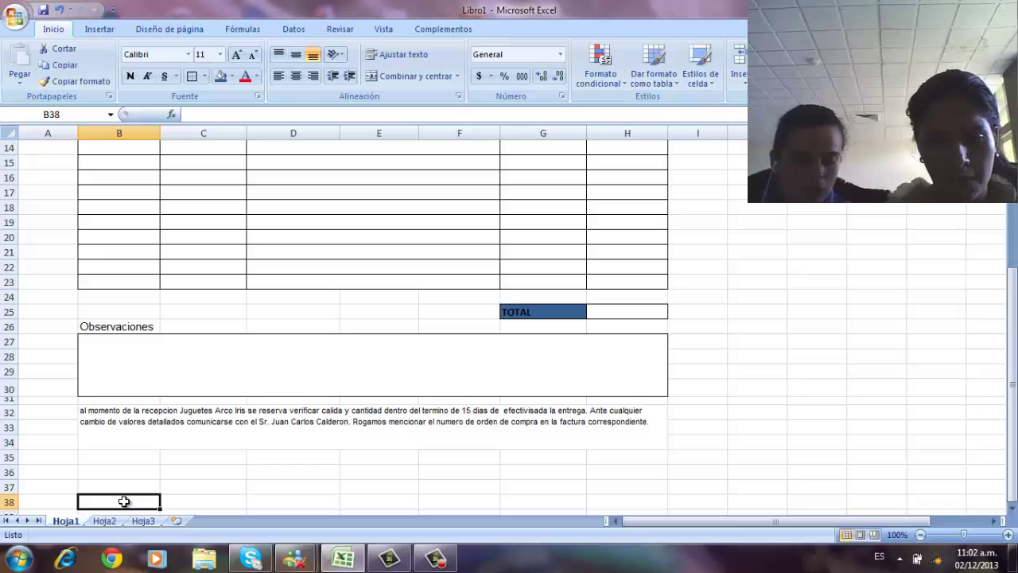
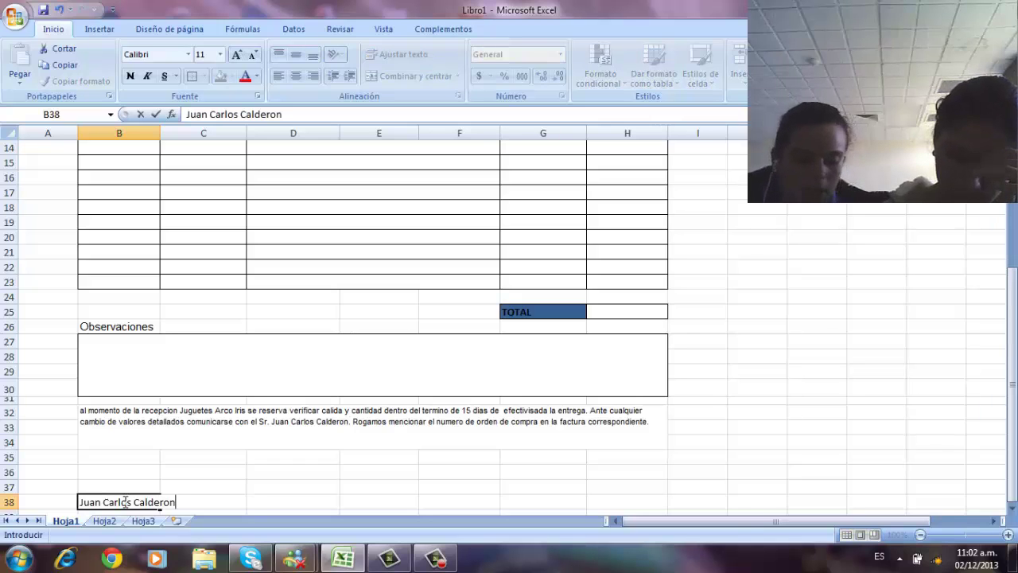
pyautogui.press('Return')
pyautogui.write('Jefe Dto. De compras.')
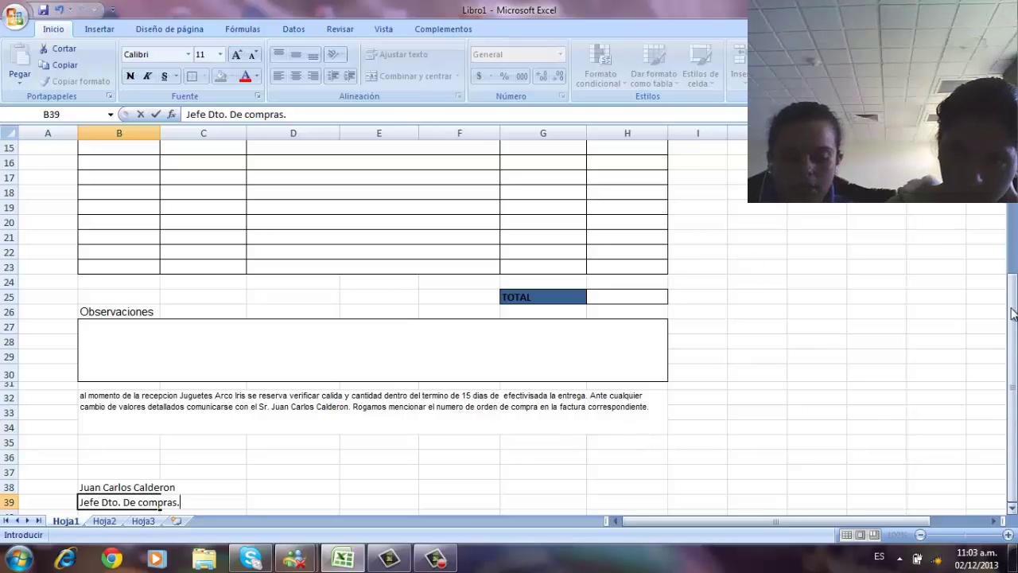
pyautogui.moveTo(1012, 314); pyautogui.dragTo(1012, 305)
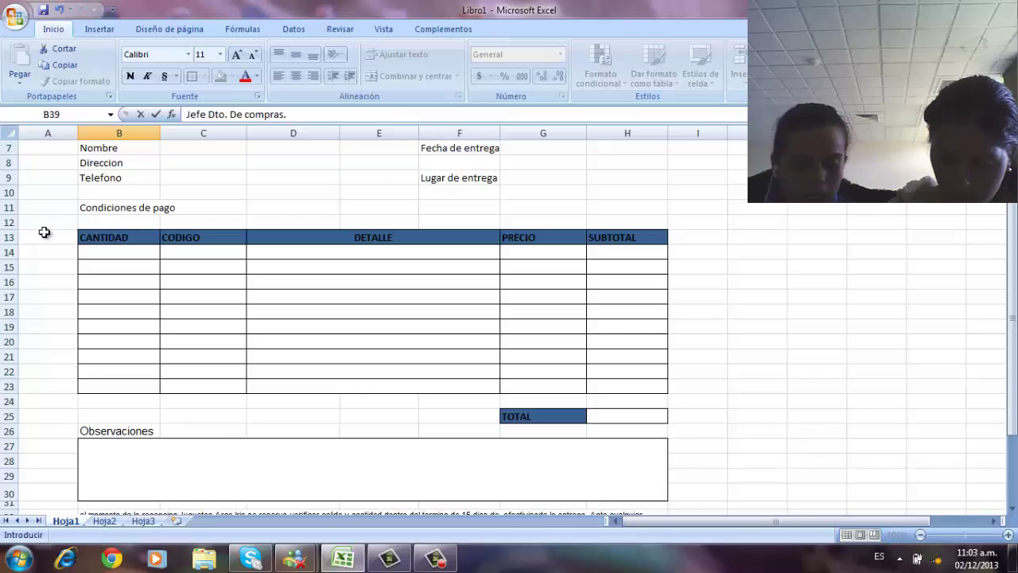
# - Return to the workbook and scroll the OC sheet up to row 1, showing the header and order number
pyautogui.moveTo(44, 232); pyautogui.dragTo(648, 415)
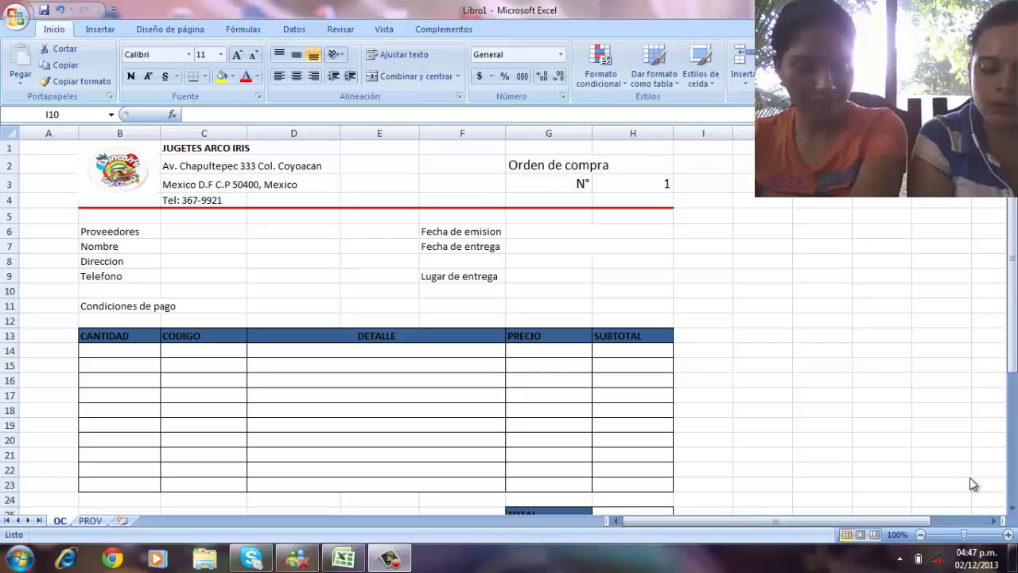
pyautogui.click(1011, 348)
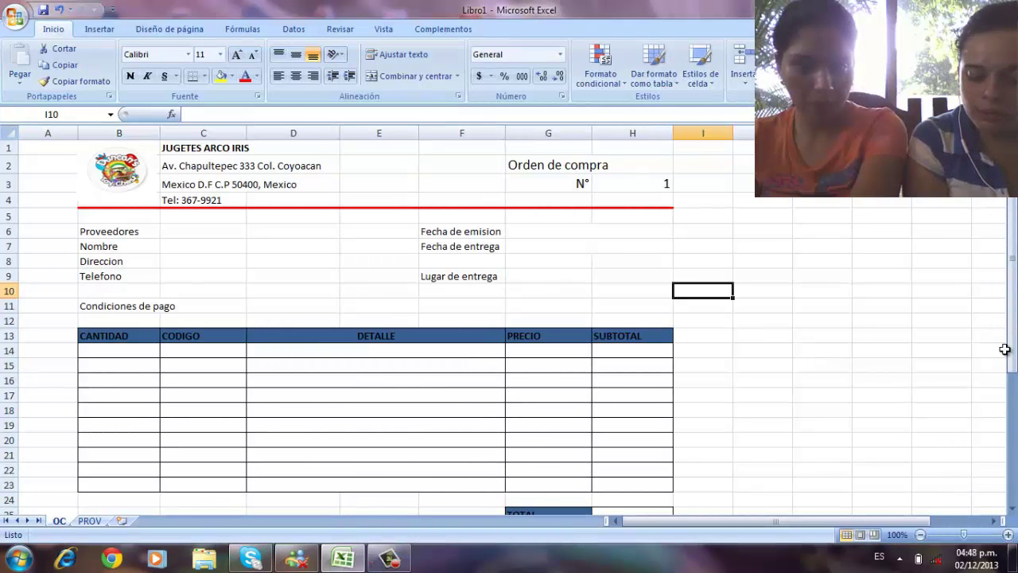
pyautogui.moveTo(1010, 351); pyautogui.dragTo(1011, 406)
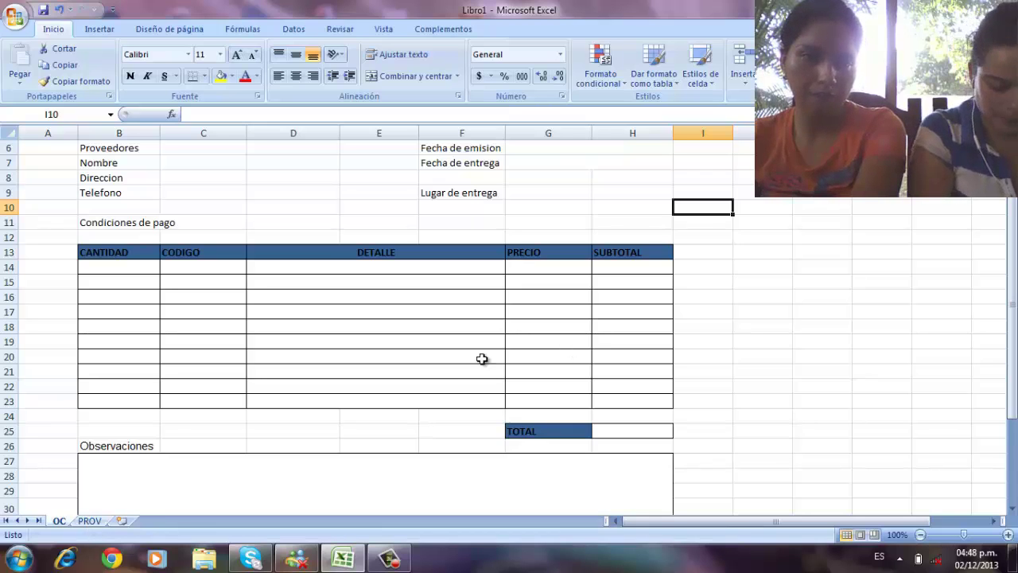
pyautogui.scroll(-1, 268, 424)
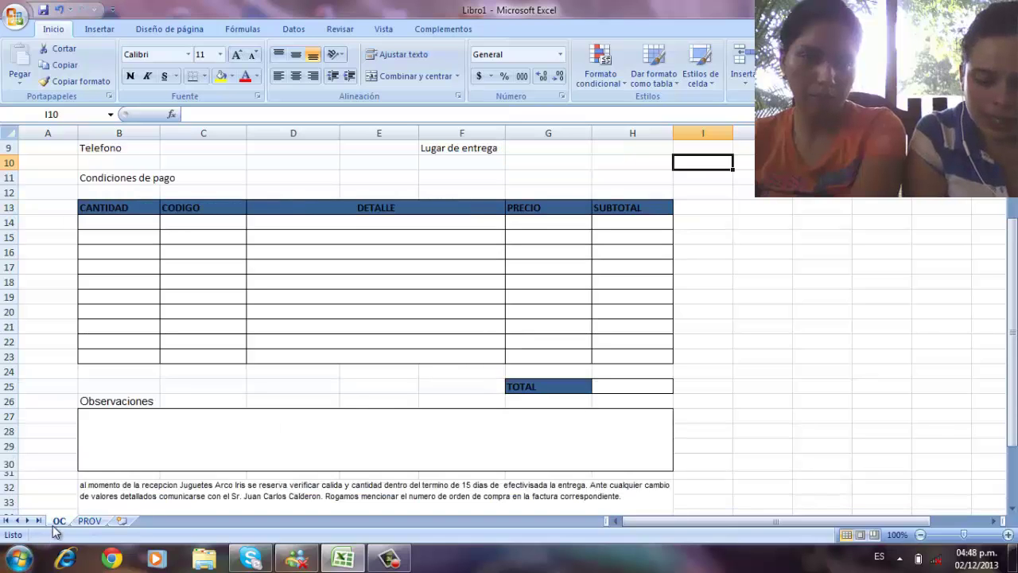
pyautogui.scroll(3, 58, 522)
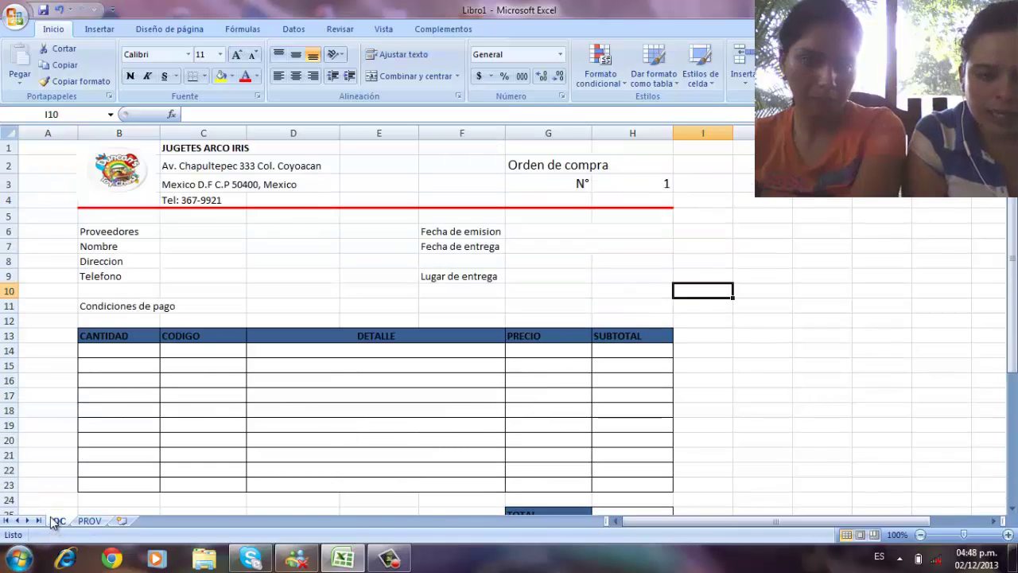
# - Format the G6:H7 date cells with the Fecha type 14/03/2001 via Formato de celdas
pyautogui.click(518, 230)
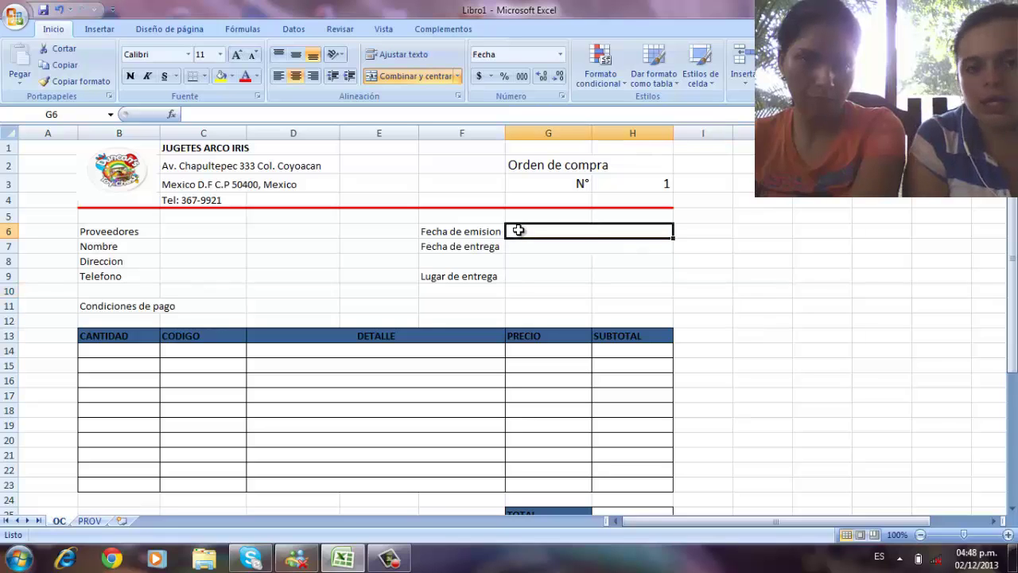
pyautogui.click(625, 275)
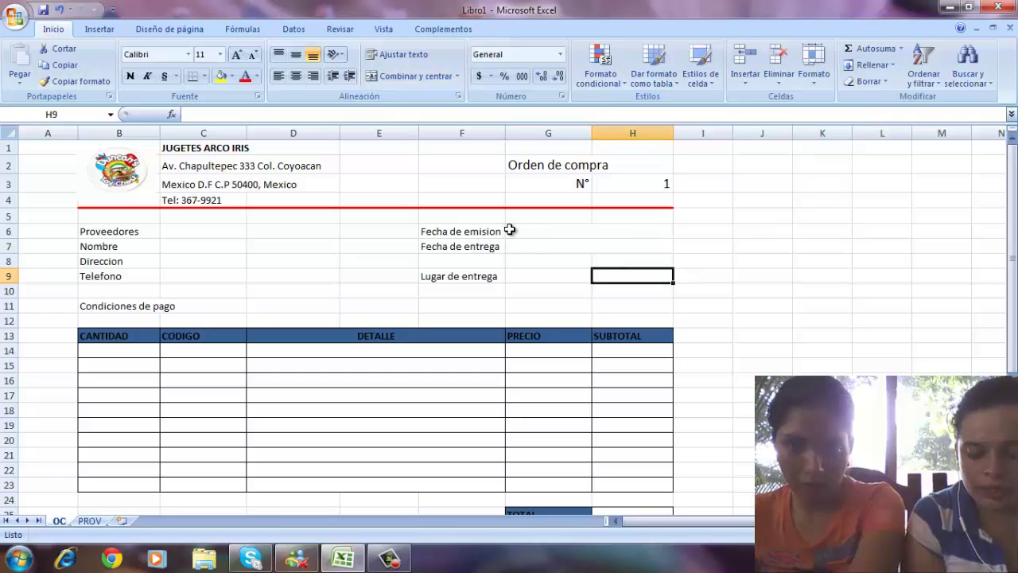
pyautogui.moveTo(510, 230); pyautogui.dragTo(540, 246)
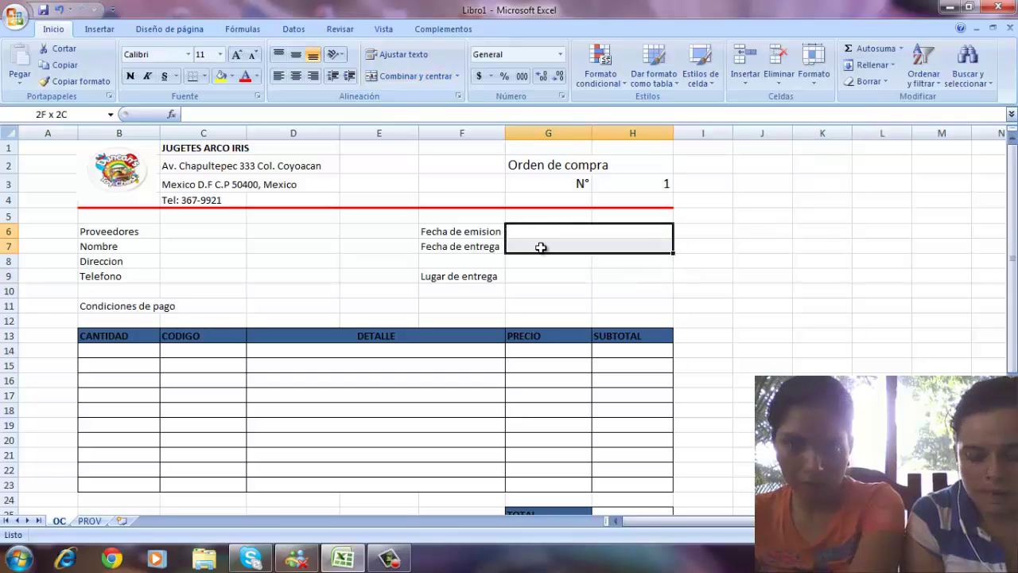
pyautogui.click(813, 80)
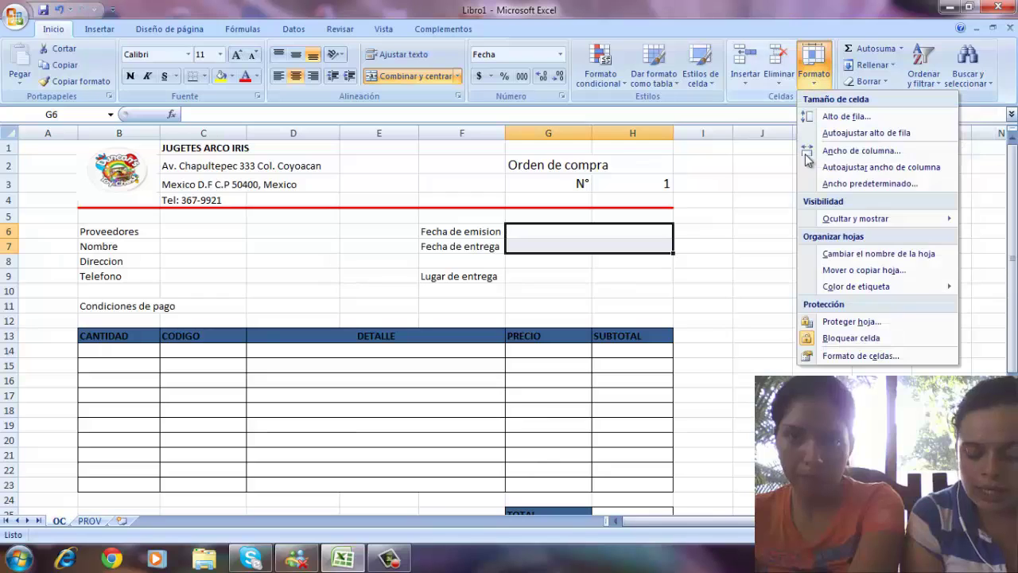
pyautogui.click(846, 356)
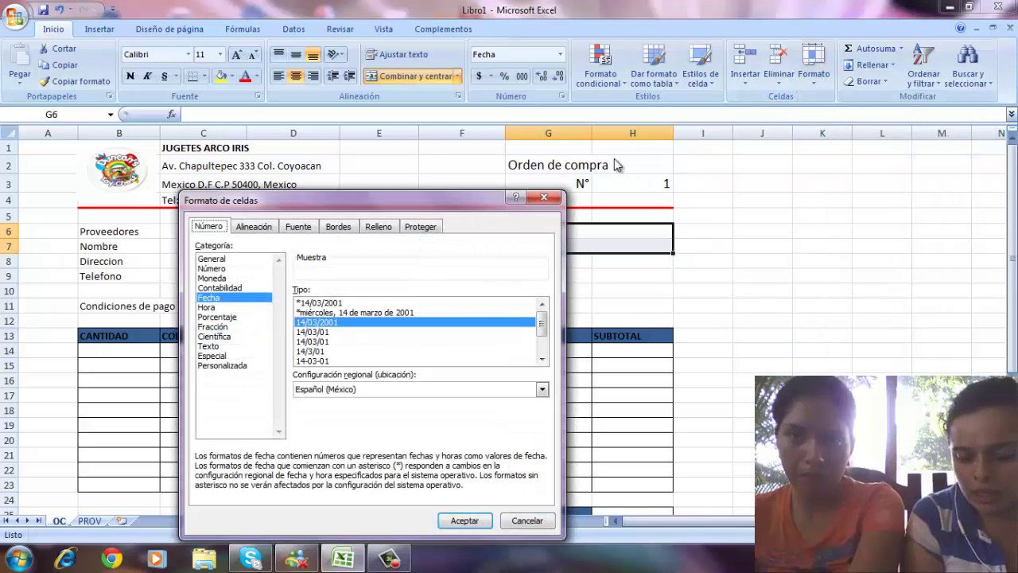
pyautogui.click(464, 520)
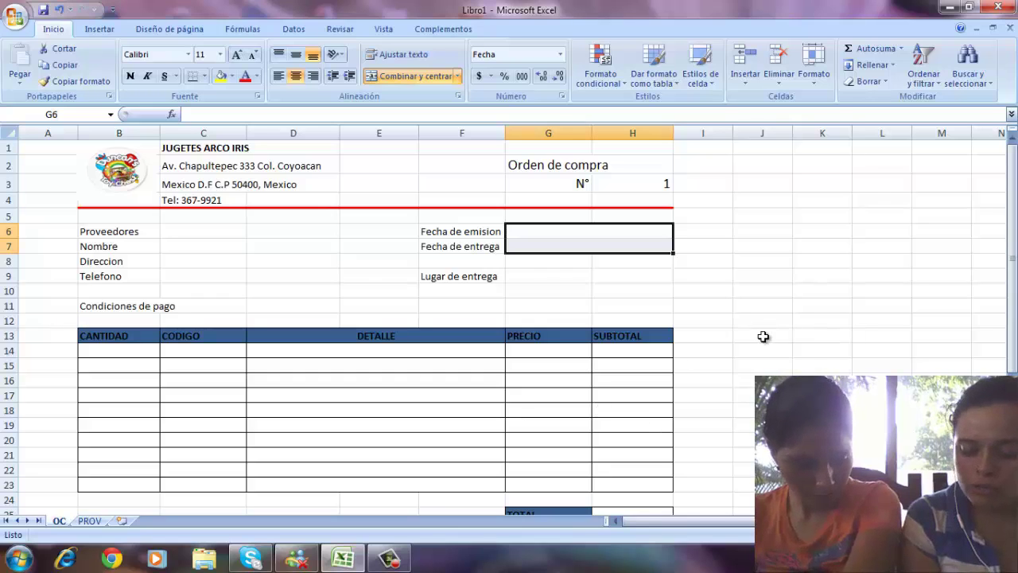
pyautogui.click(751, 288)
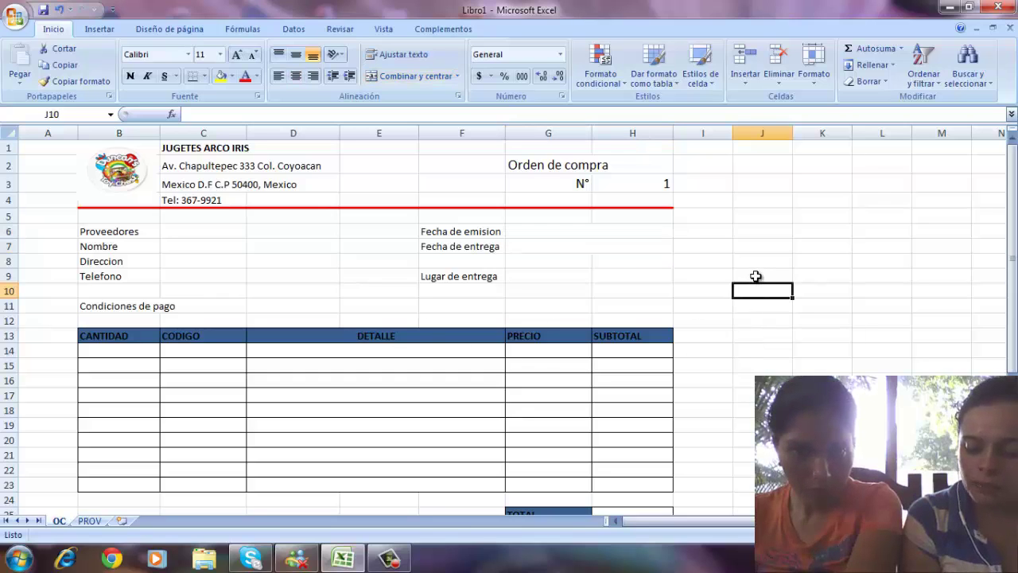
# - Start the 'Sucursal' heading, select the K9:L13 branch table, and bring up the Insertar controles list
pyautogui.click(756, 275)
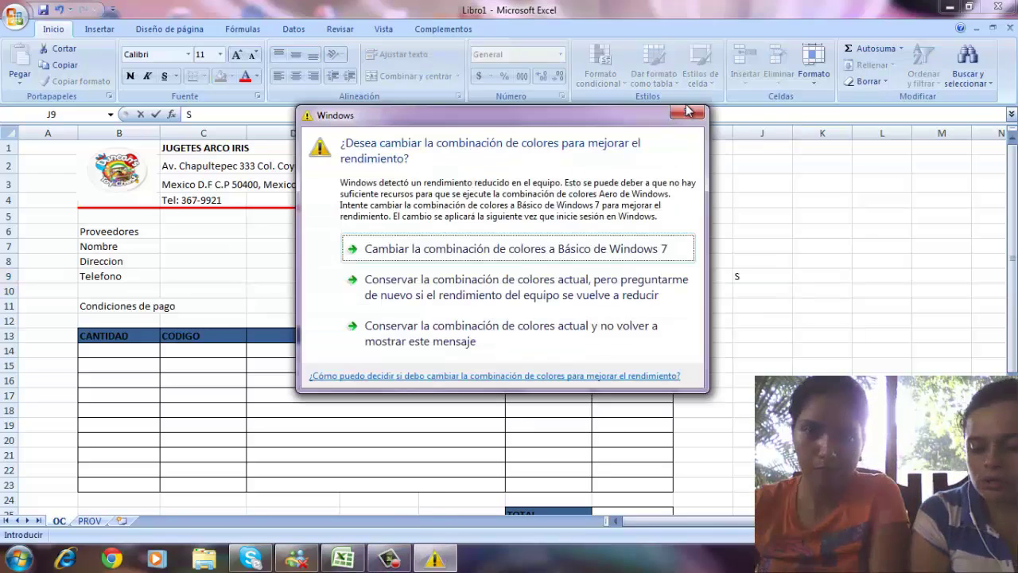
pyautogui.write('Sucursal')
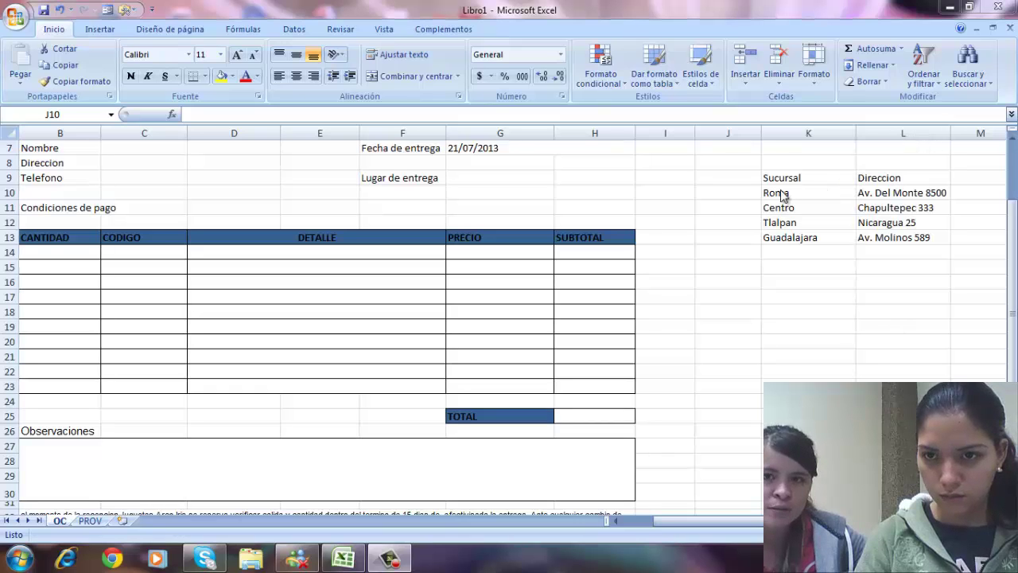
pyautogui.moveTo(776, 177); pyautogui.dragTo(914, 237)
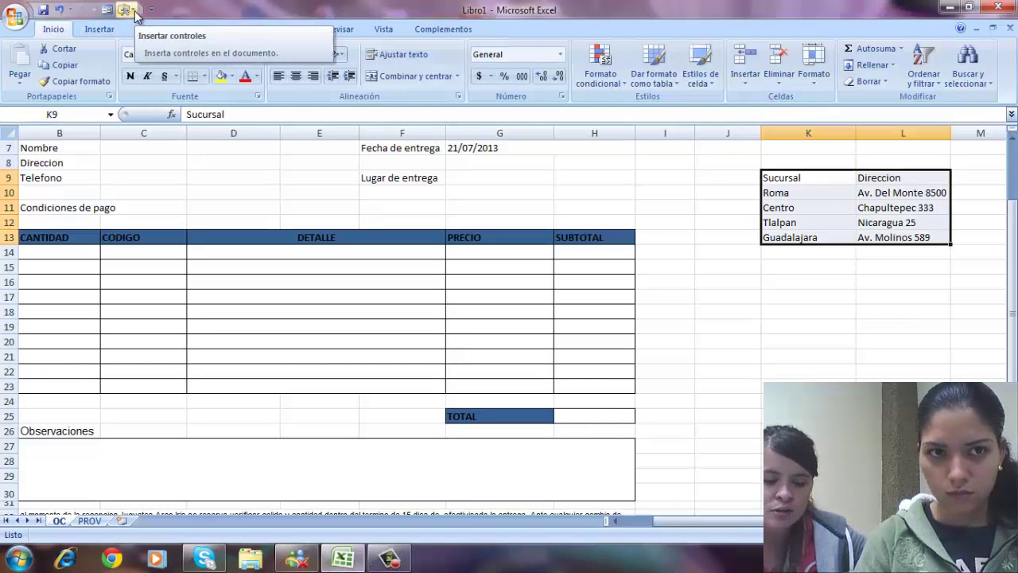
pyautogui.click(129, 11)
# - Draw a combo box with input range $K$10:$K$13 and linked cell K15
pyautogui.click(141, 41)
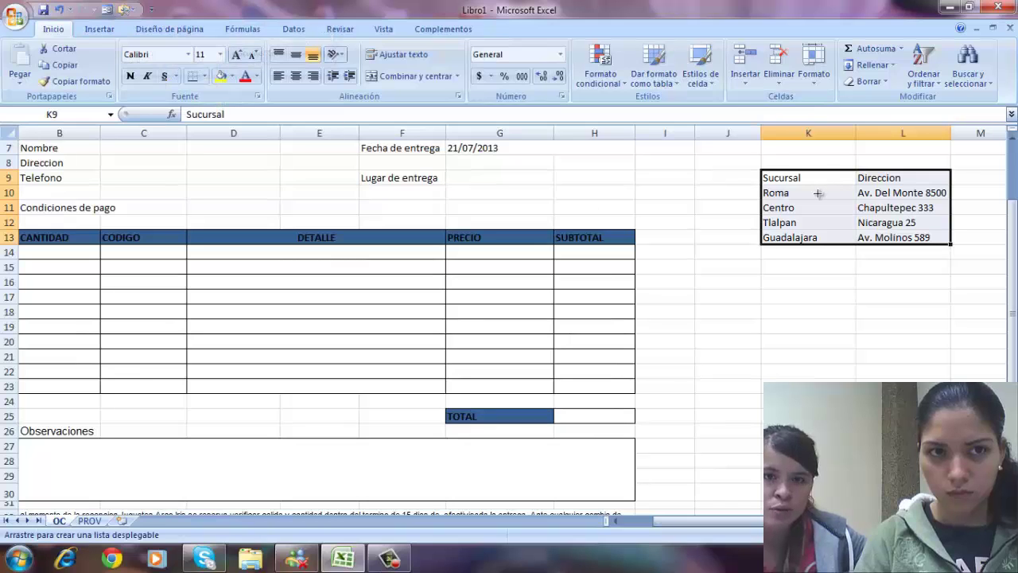
pyautogui.moveTo(841, 204); pyautogui.dragTo(910, 275)
pyautogui.rightClick(841, 204)
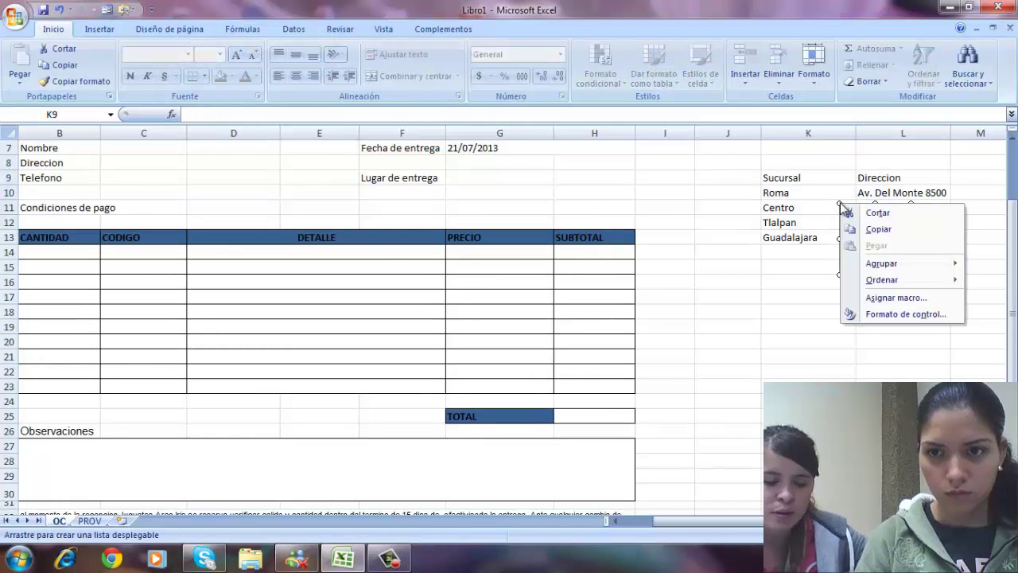
pyautogui.click(892, 313)
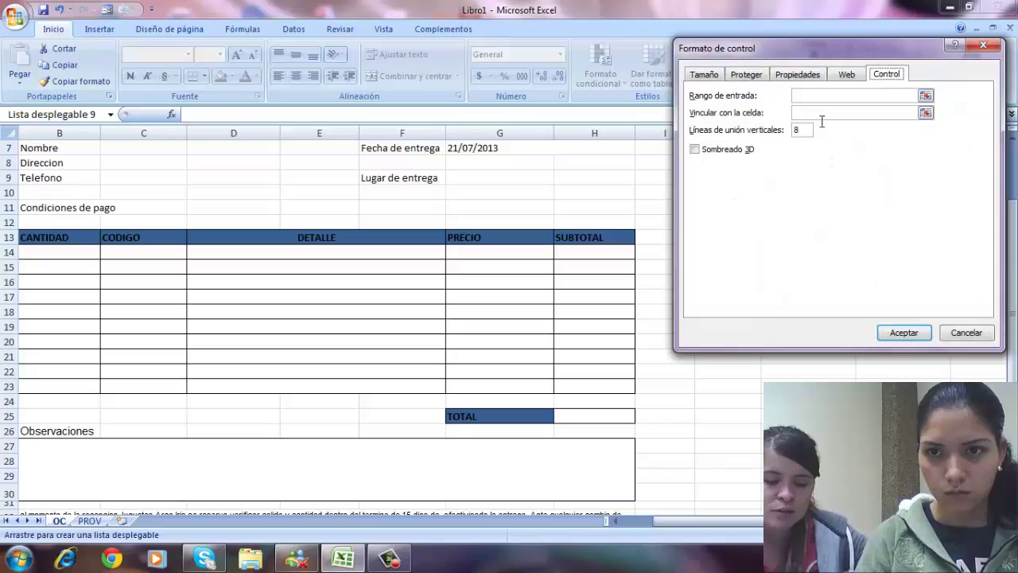
pyautogui.click(810, 97)
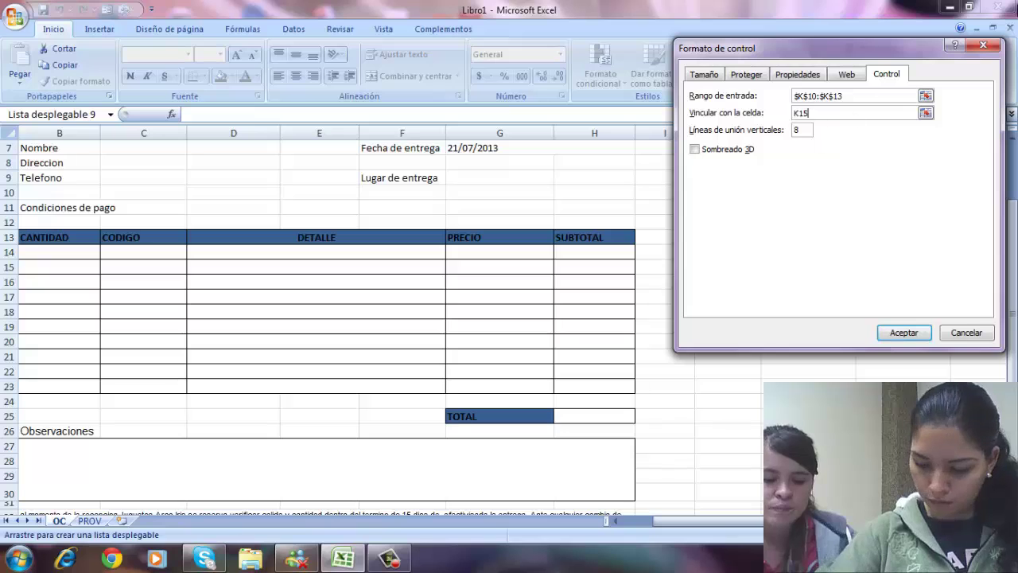
pyautogui.click(904, 332)
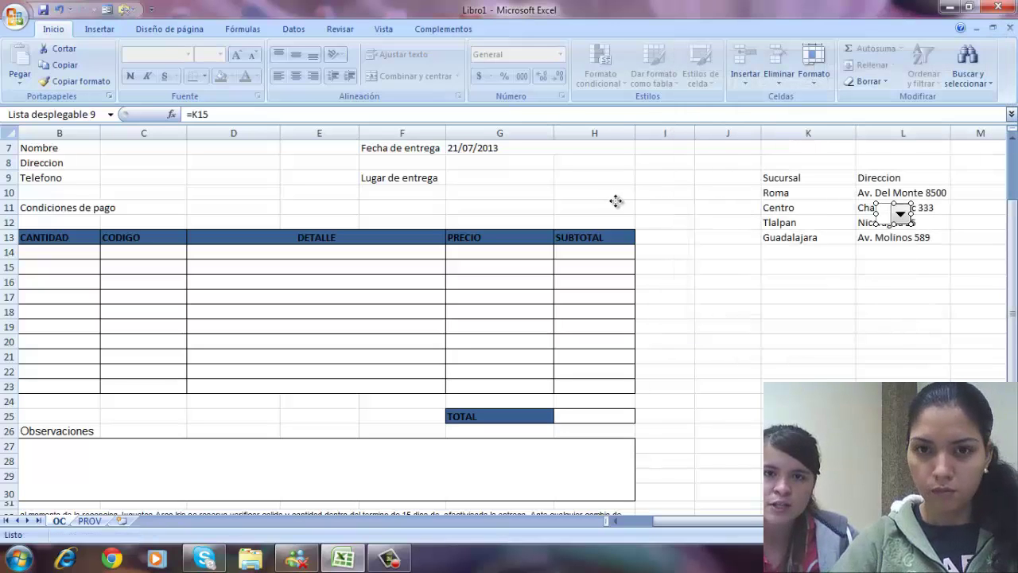
# - Place the branch drop-down beside Lugar de entrega, enter 1 in K15, and select Roma
pyautogui.moveTo(528, 176); pyautogui.dragTo(562, 194)
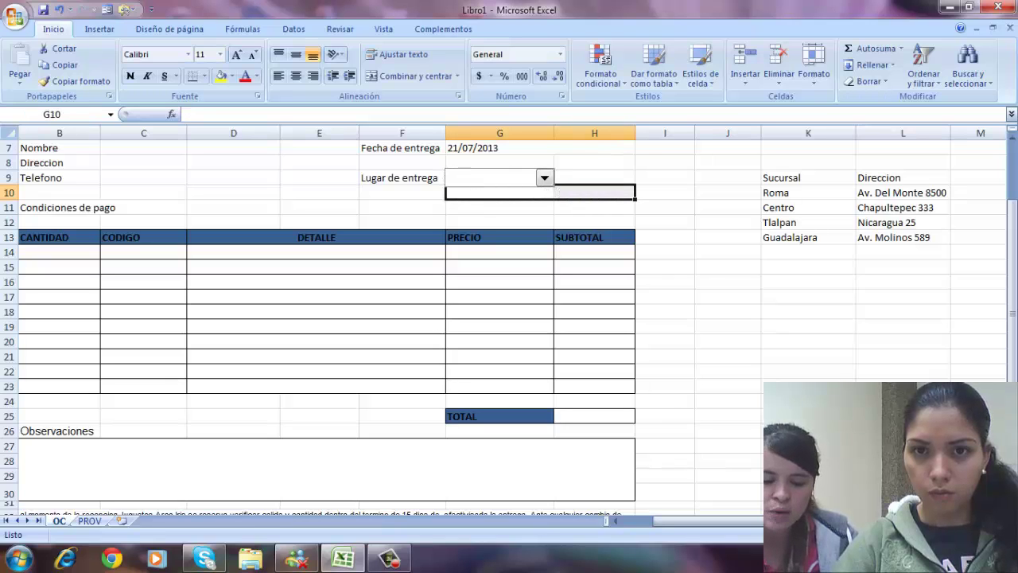
pyautogui.click(575, 220)
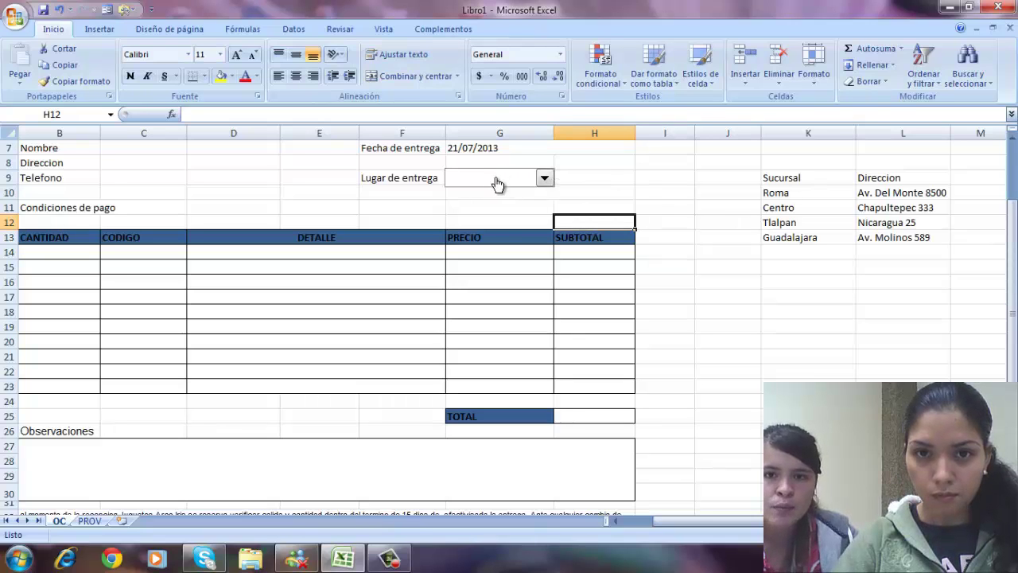
pyautogui.click(784, 267)
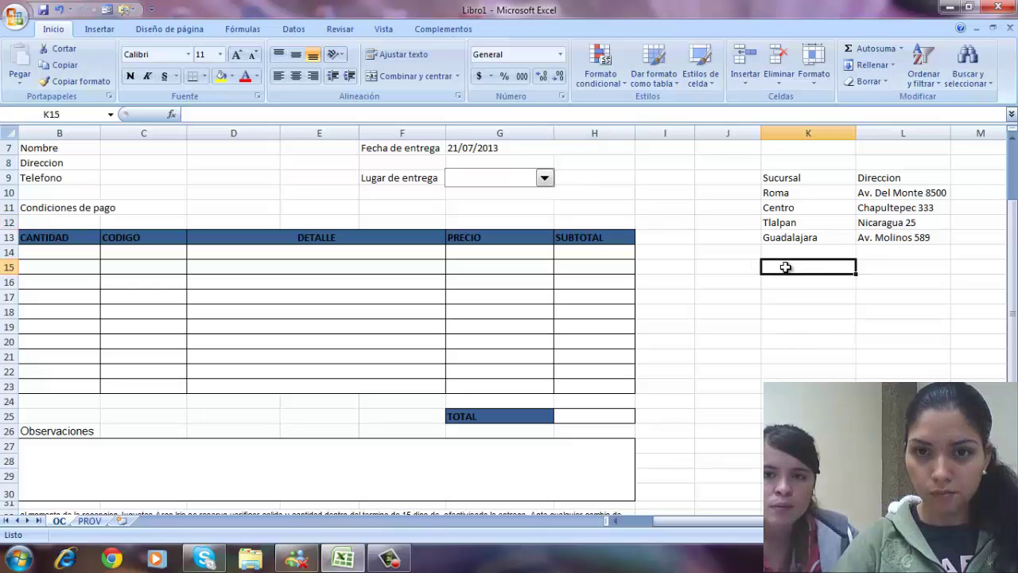
pyautogui.write('1')
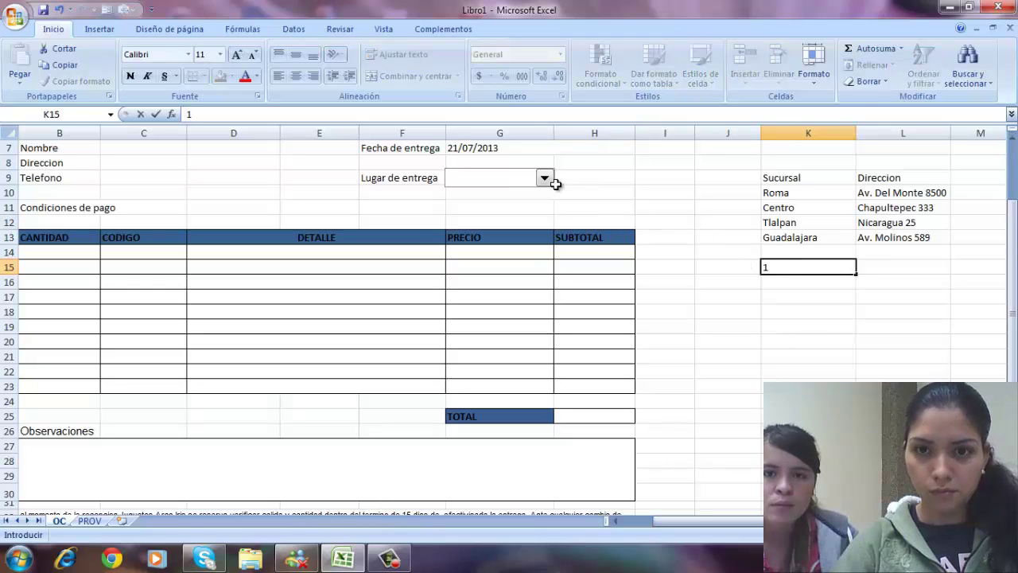
pyautogui.click(550, 180)
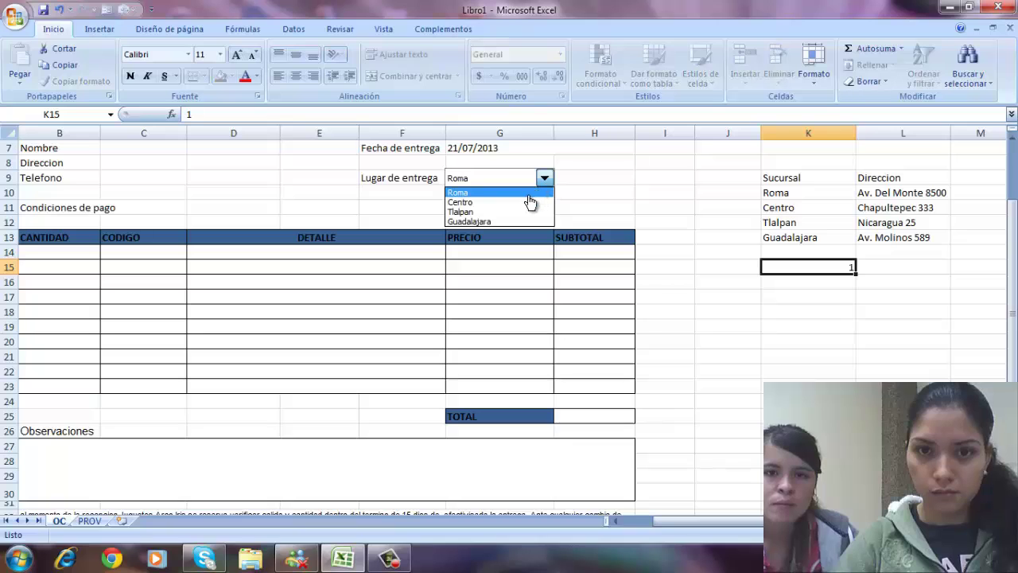
pyautogui.click(528, 193)
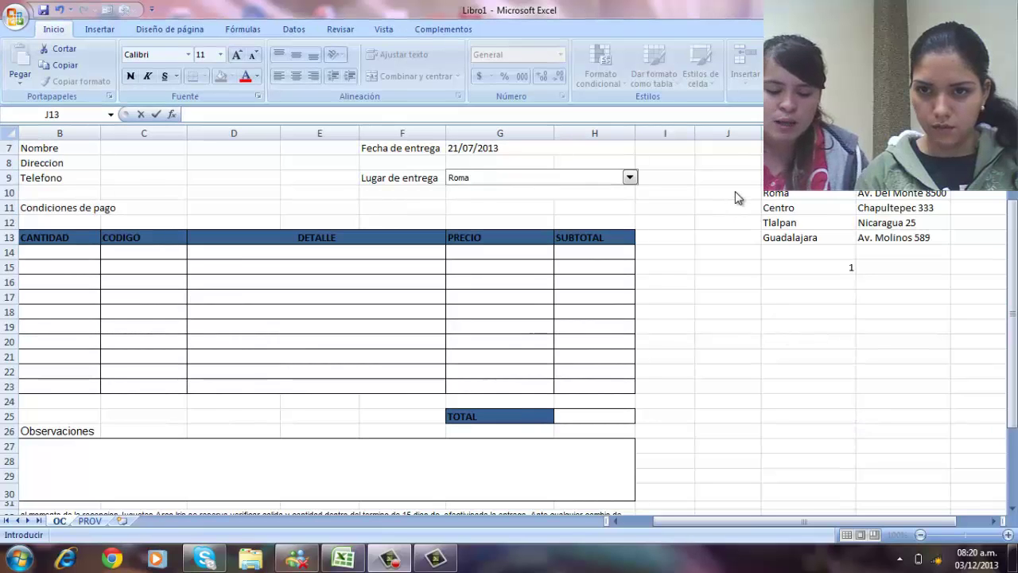
# - Enter 1, 2, 3 and 4 in J10:J13 beside Roma, Centro, Tlalpan and Guadalajara
pyautogui.click(735, 192)
pyautogui.click(734, 192)
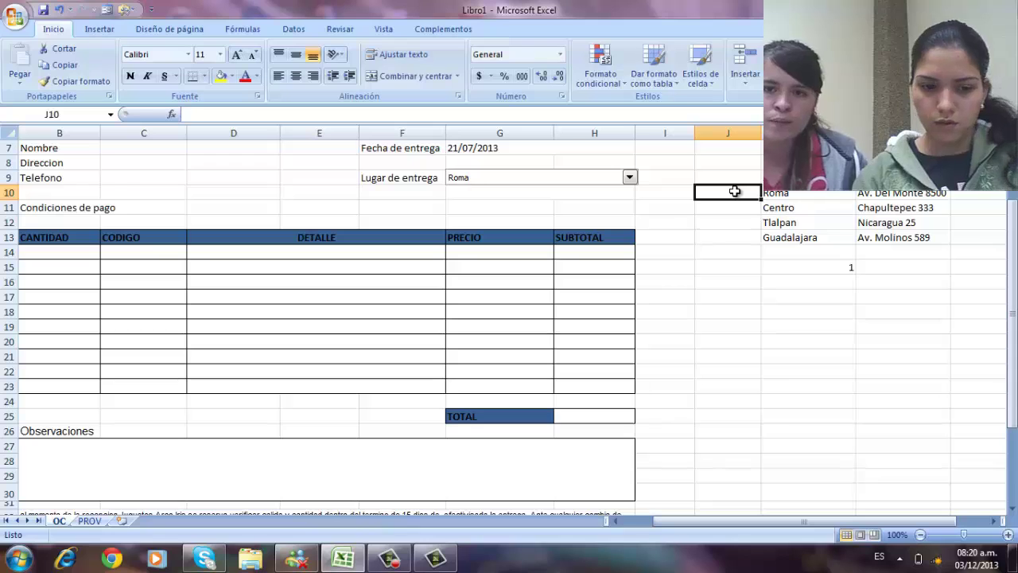
pyautogui.write('1')
pyautogui.press('Return')
pyautogui.write('2')
pyautogui.press('Return')
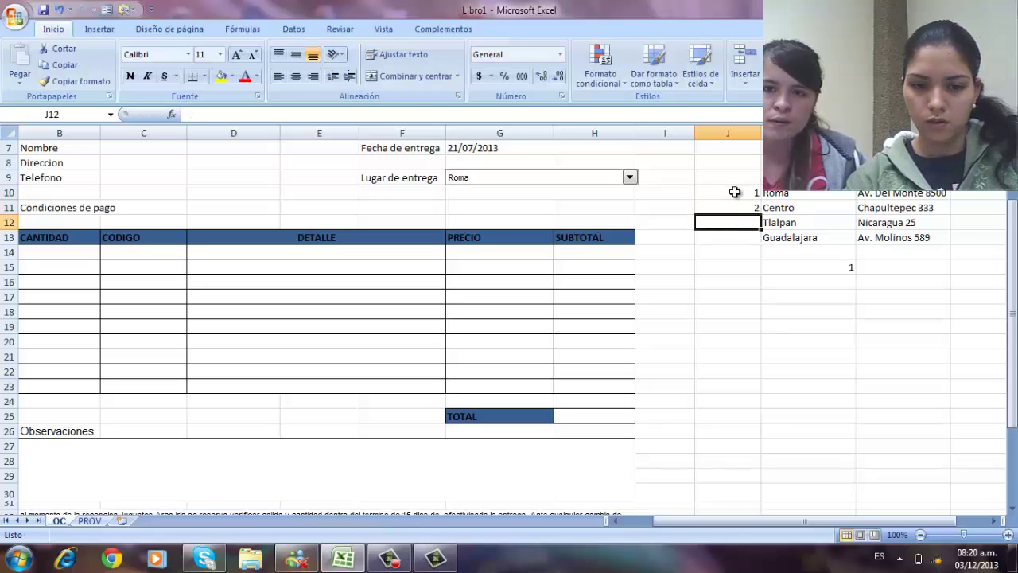
pyautogui.write('3')
pyautogui.press('Return')
pyautogui.write('4')
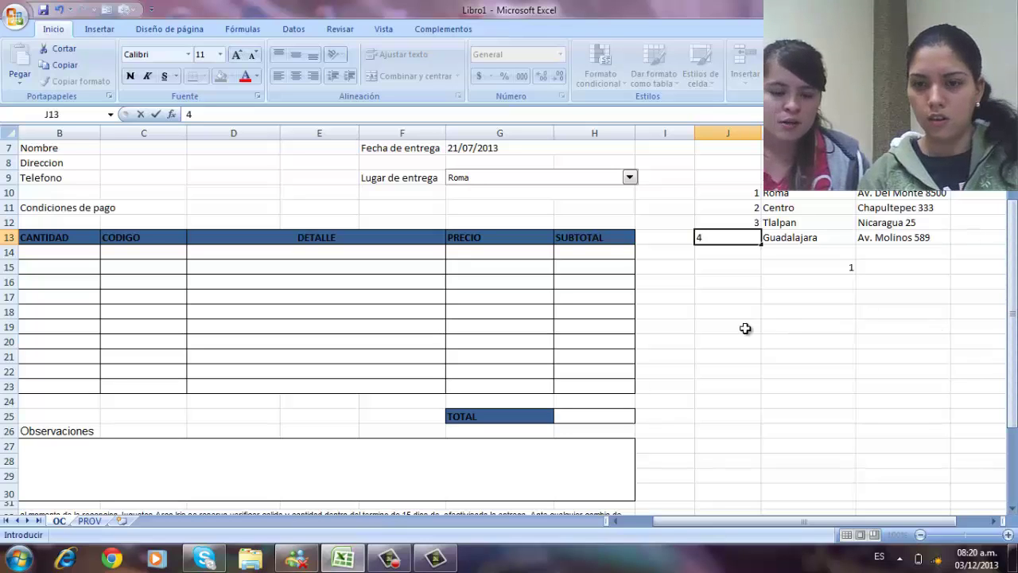
pyautogui.click(740, 259)
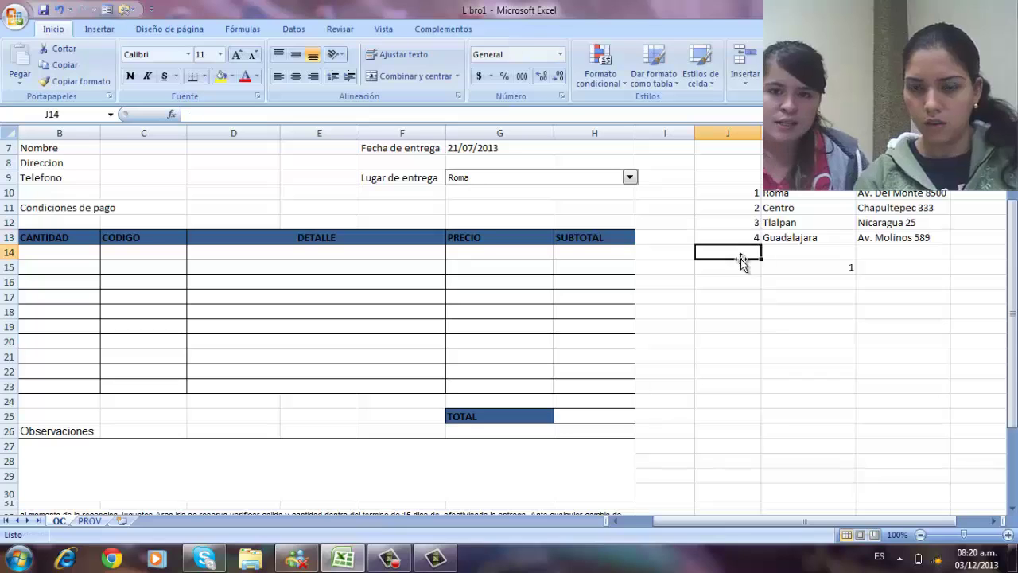
# - Insert =BUSCARV(K15,J10:L13,3) in G10 to return the branch address
pyautogui.click(502, 192)
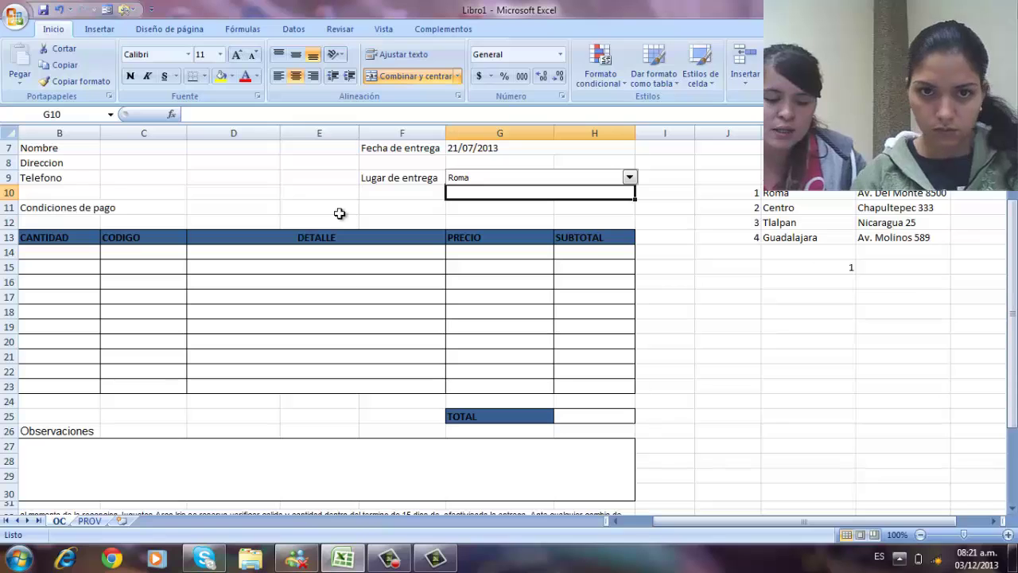
pyautogui.click(171, 114)
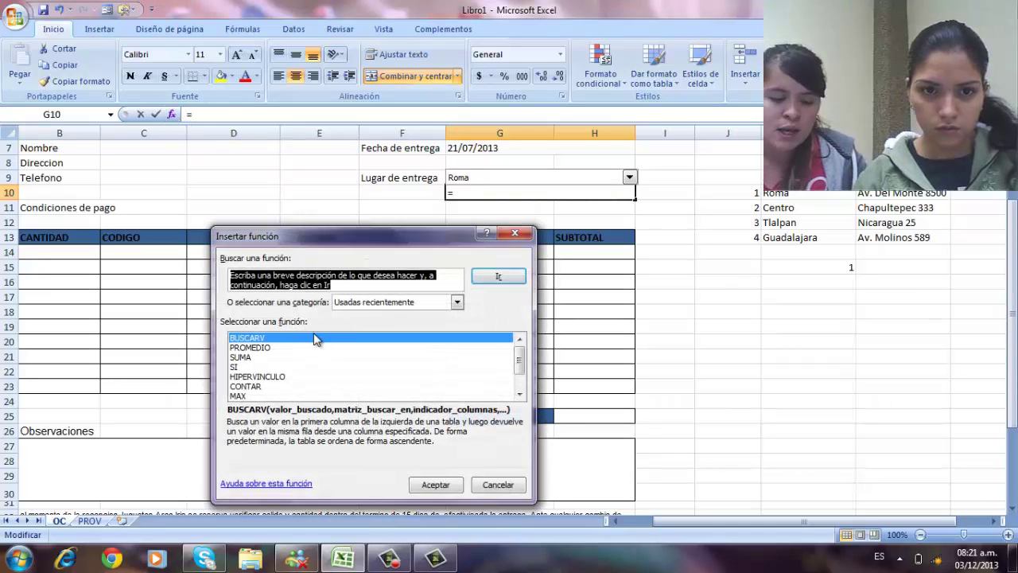
pyautogui.click(435, 486)
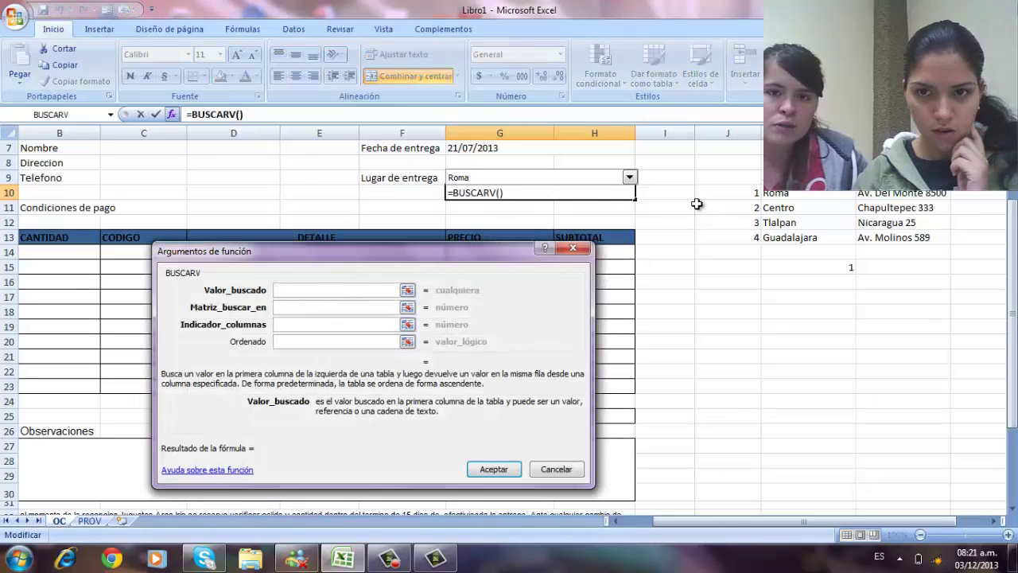
pyautogui.click(805, 267)
pyautogui.press('Tab')
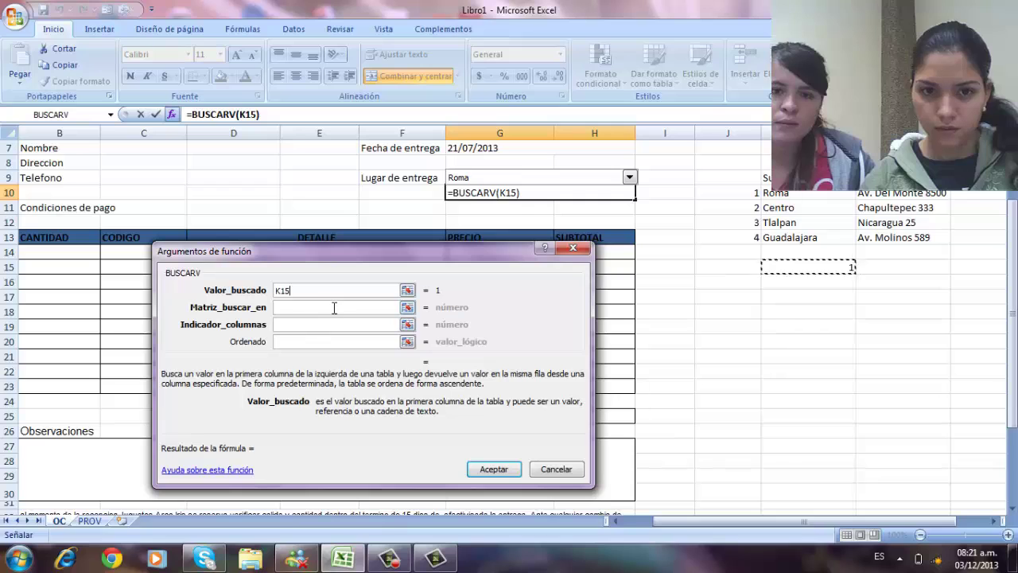
pyautogui.moveTo(738, 194); pyautogui.dragTo(846, 236)
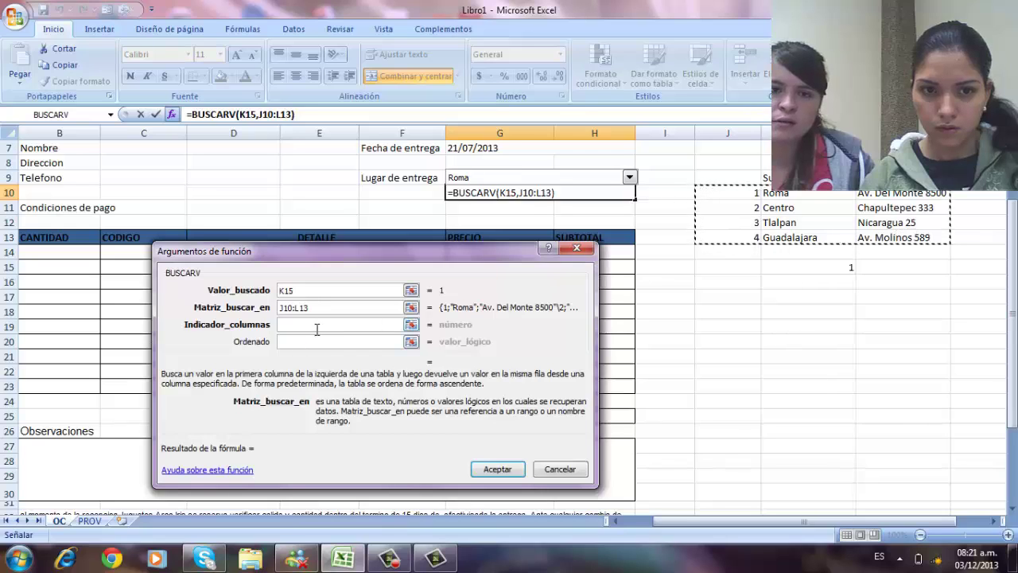
pyautogui.click(316, 328)
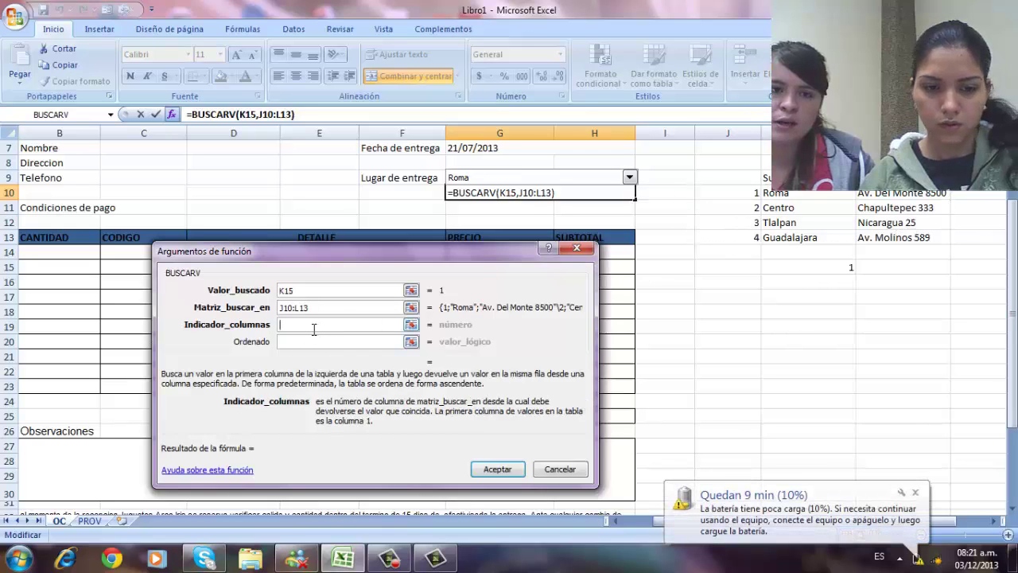
pyautogui.write('3')
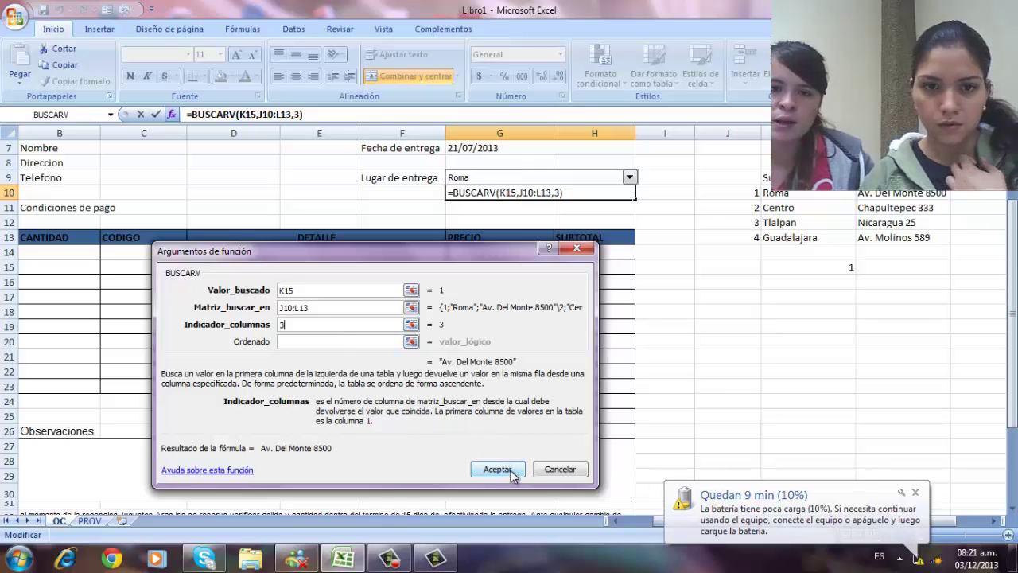
pyautogui.click(497, 469)
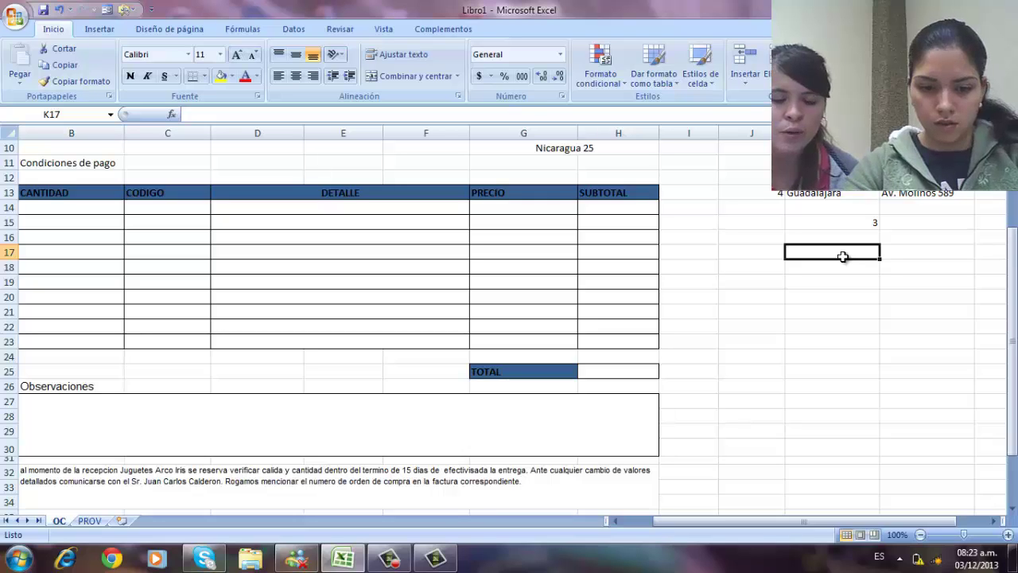
# - Enter the six payment terms from efectivo to a definir one per row down K17:K22
pyautogui.write('efec')
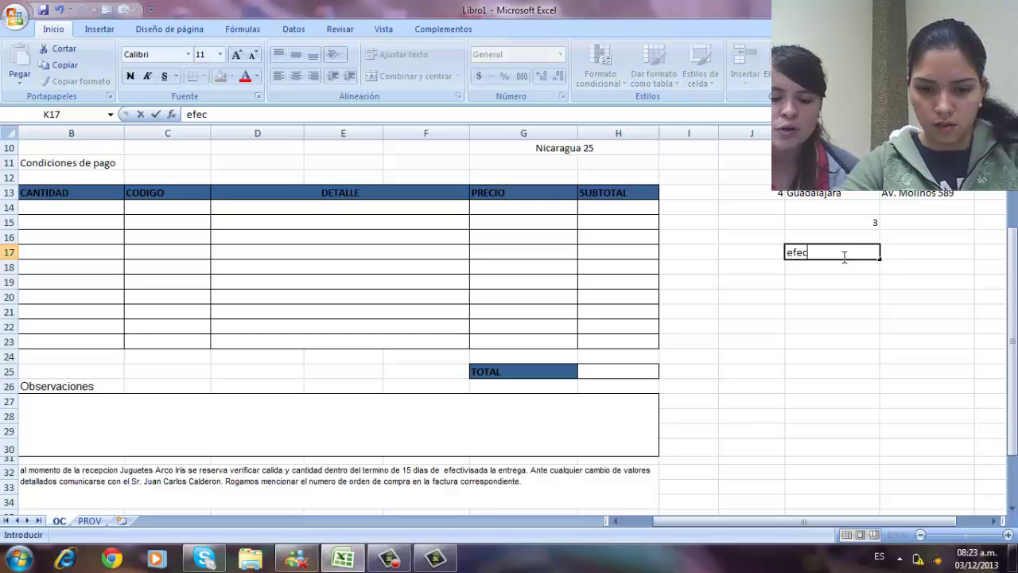
pyautogui.write('tivo')
pyautogui.press('Return')
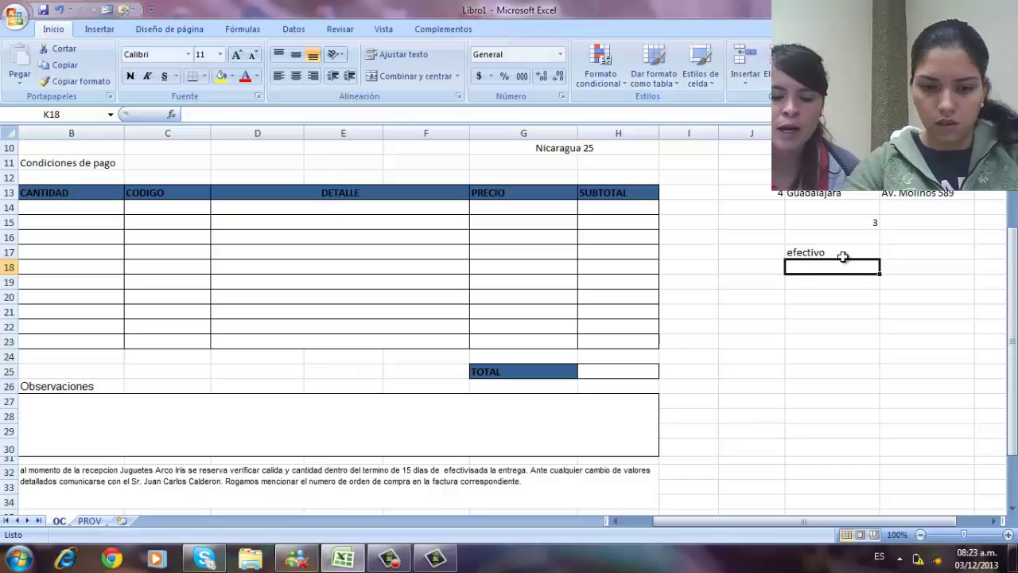
pyautogui.write('cheque')
pyautogui.press('Return')
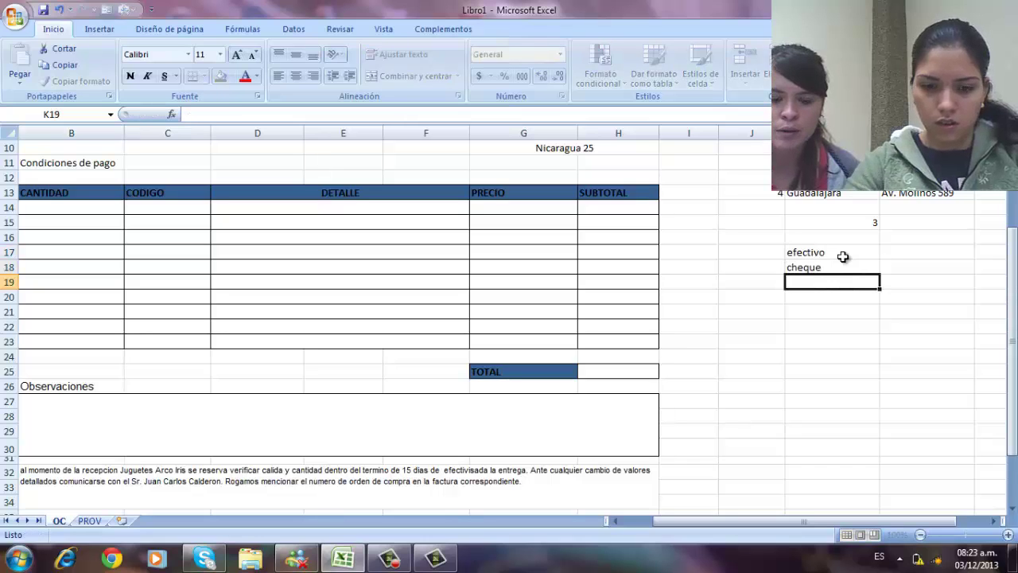
pyautogui.write('30 ')
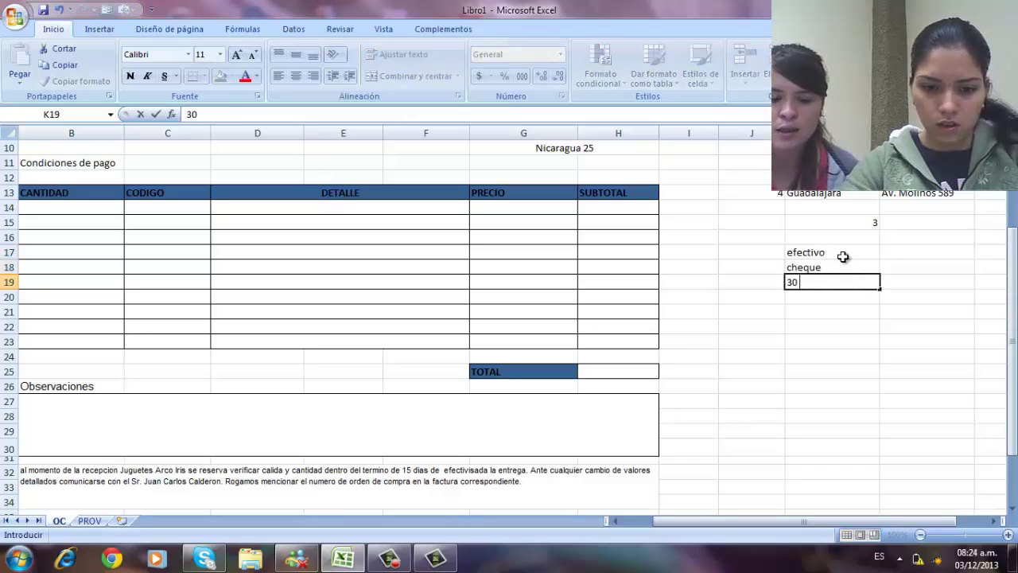
pyautogui.write('dias')
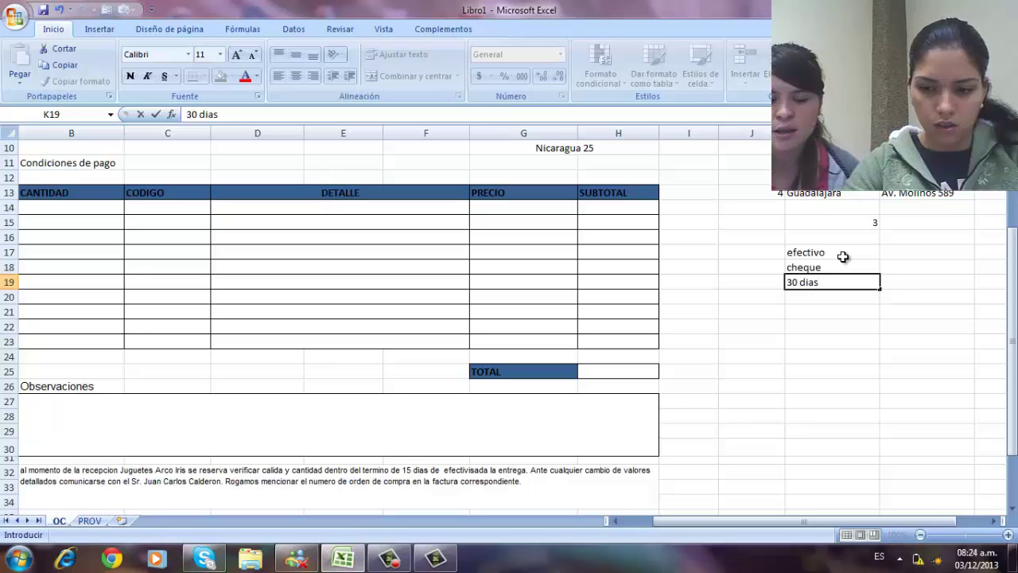
pyautogui.press('Return')
pyautogui.write('60 dias')
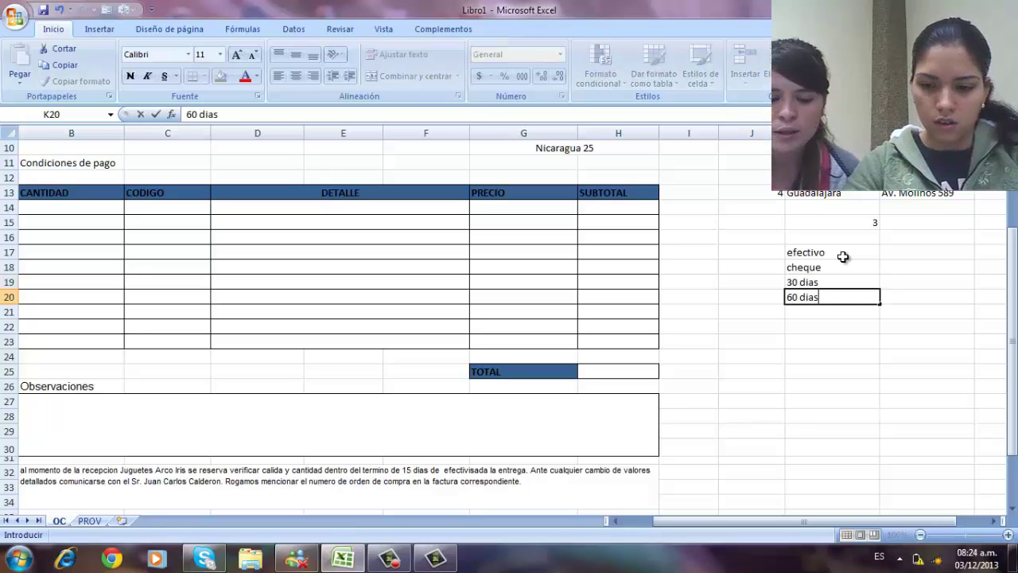
pyautogui.press('Return')
pyautogui.write('cuenta corriente')
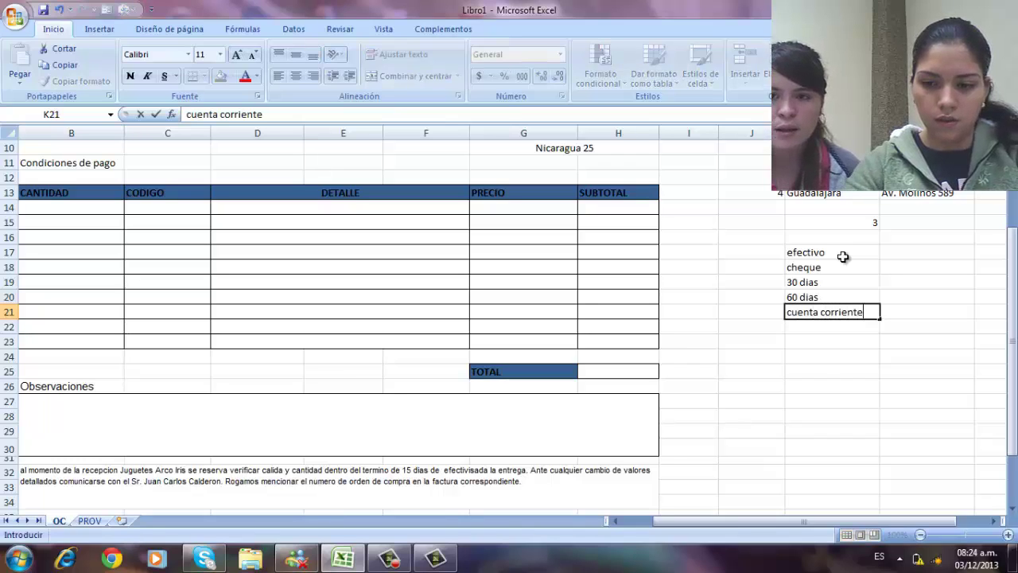
pyautogui.press('Return')
pyautogui.write('a definir')
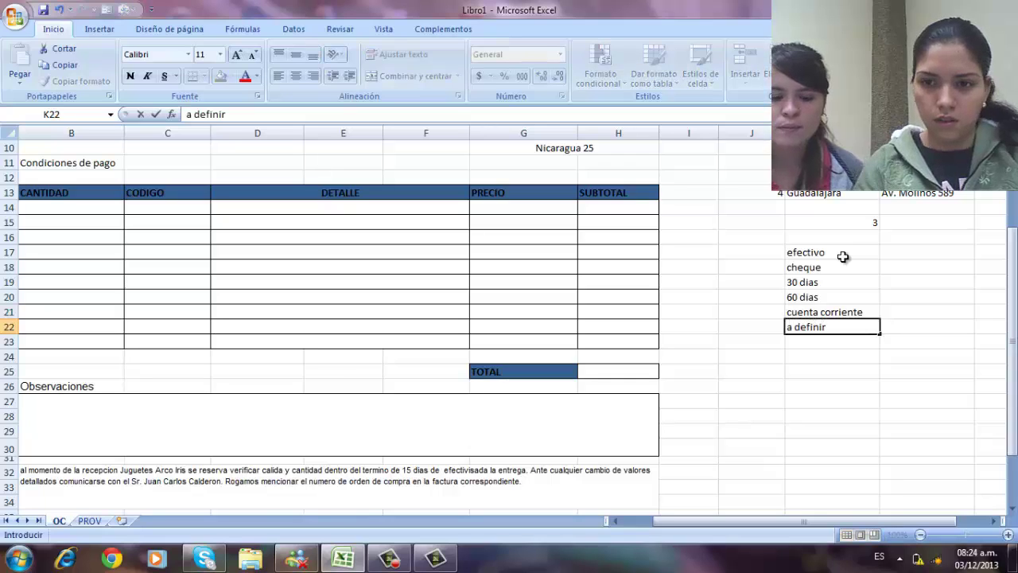
pyautogui.click(806, 254)
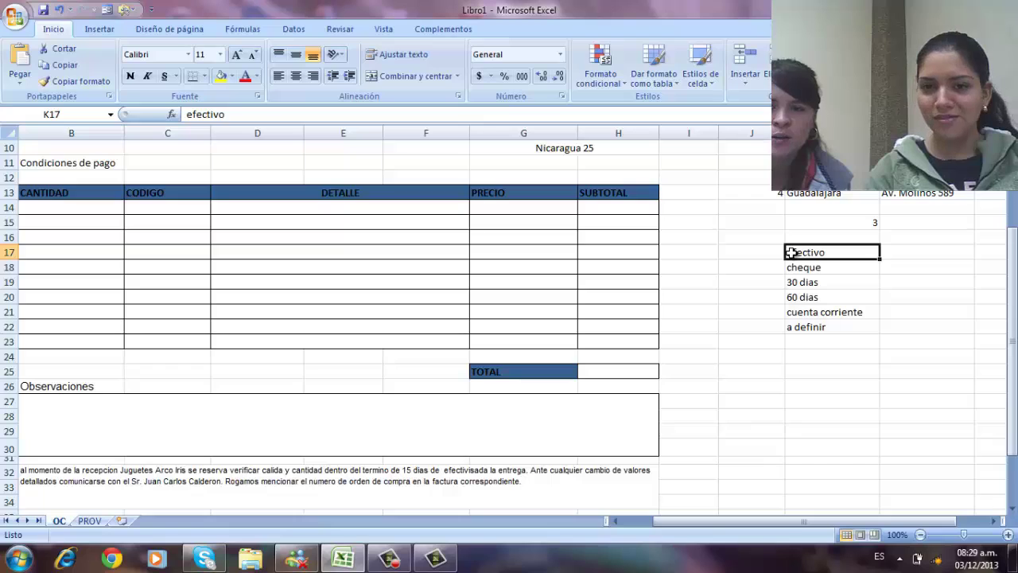
# - Add a combo box listing the K17:K22 payment terms, linked to cell K24
pyautogui.moveTo(793, 254); pyautogui.dragTo(833, 326)
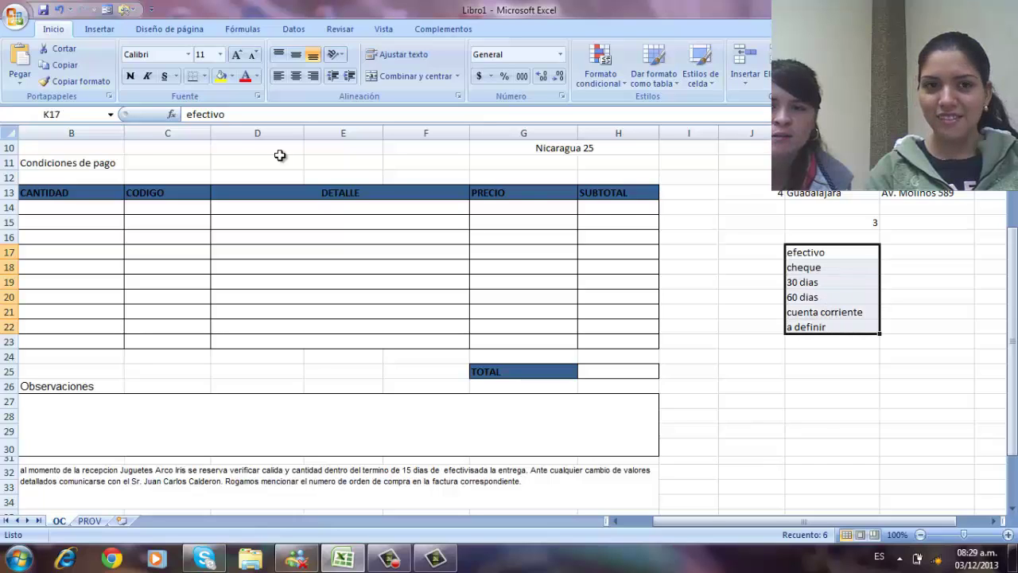
pyautogui.click(129, 10)
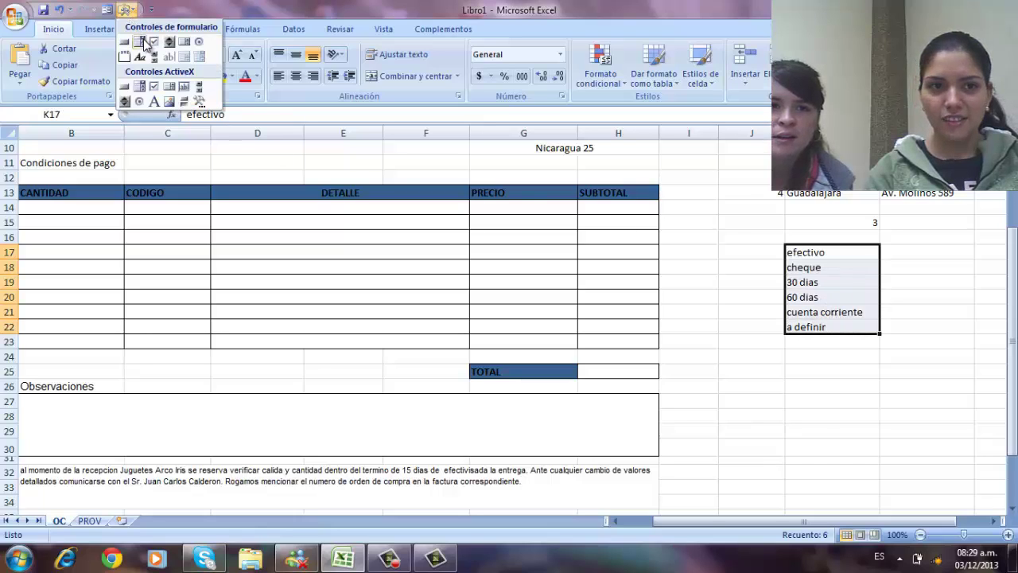
pyautogui.moveTo(847, 277); pyautogui.dragTo(918, 348)
pyautogui.rightClick(848, 278)
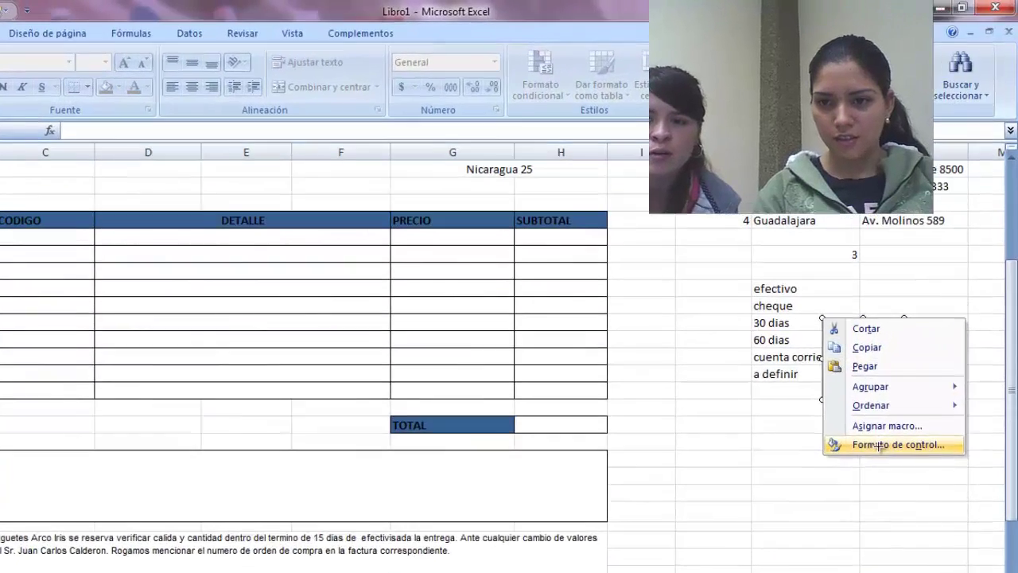
pyautogui.click(899, 388)
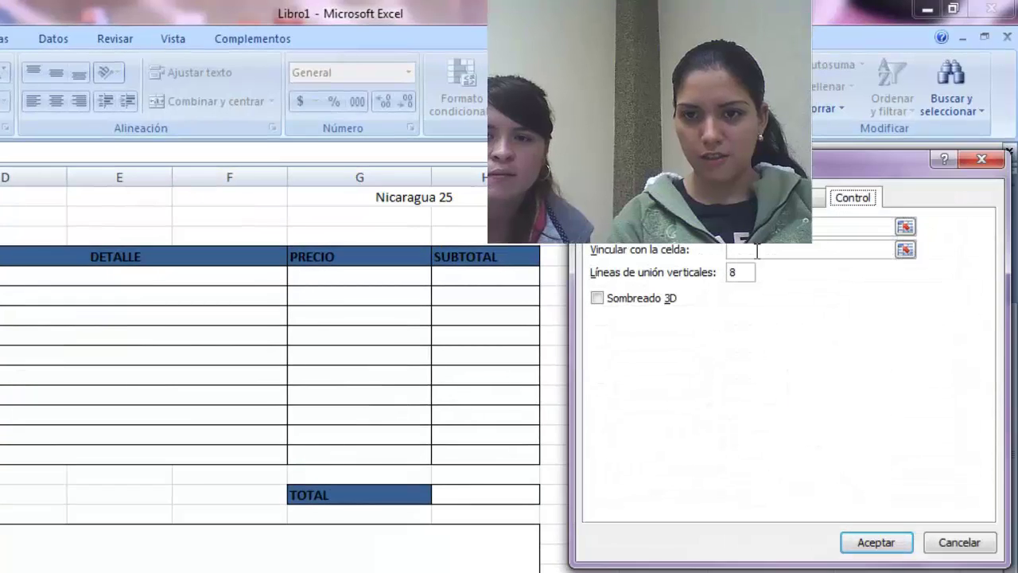
pyautogui.click(757, 227)
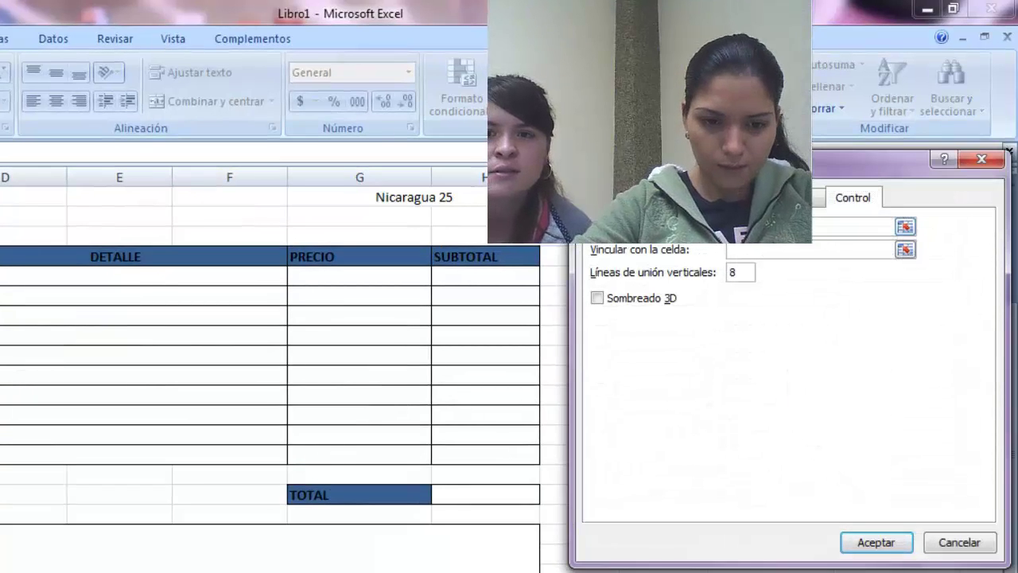
pyautogui.click(812, 248)
pyautogui.write('K24')
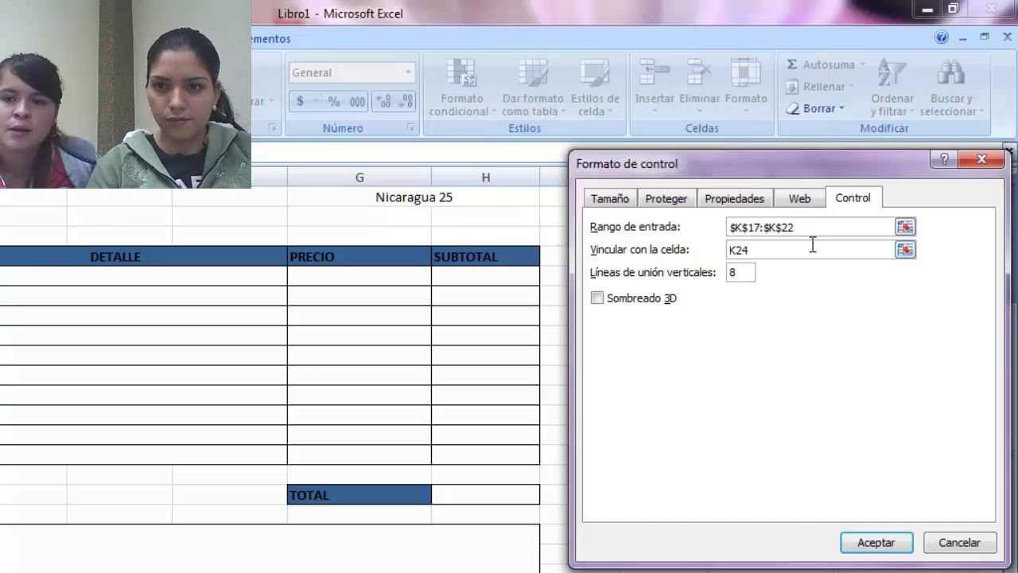
pyautogui.click(872, 543)
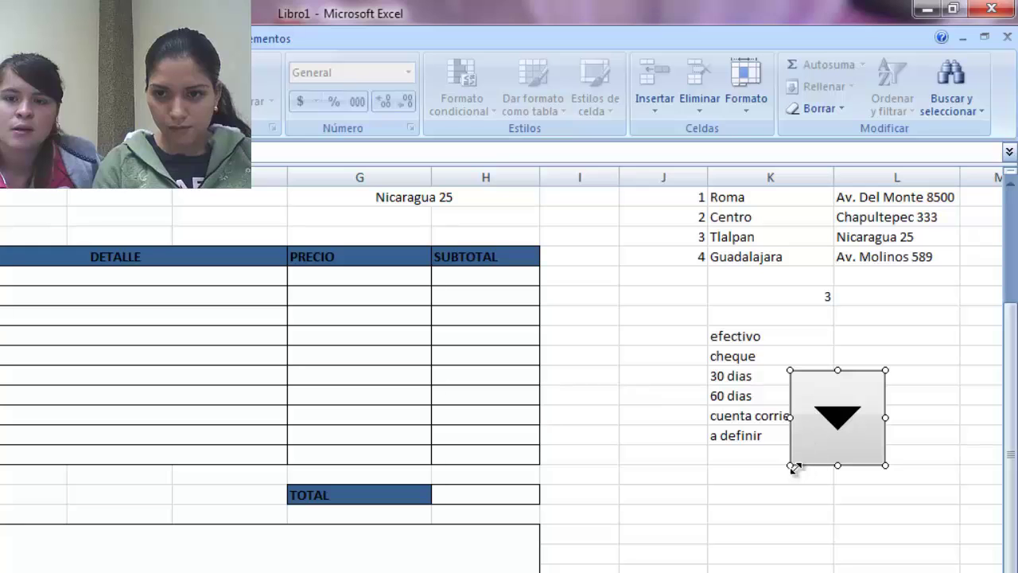
# - Move the payment-terms drop-down beside Condiciones de pago and widen it across column C
pyautogui.moveTo(793, 465); pyautogui.dragTo(789, 395)
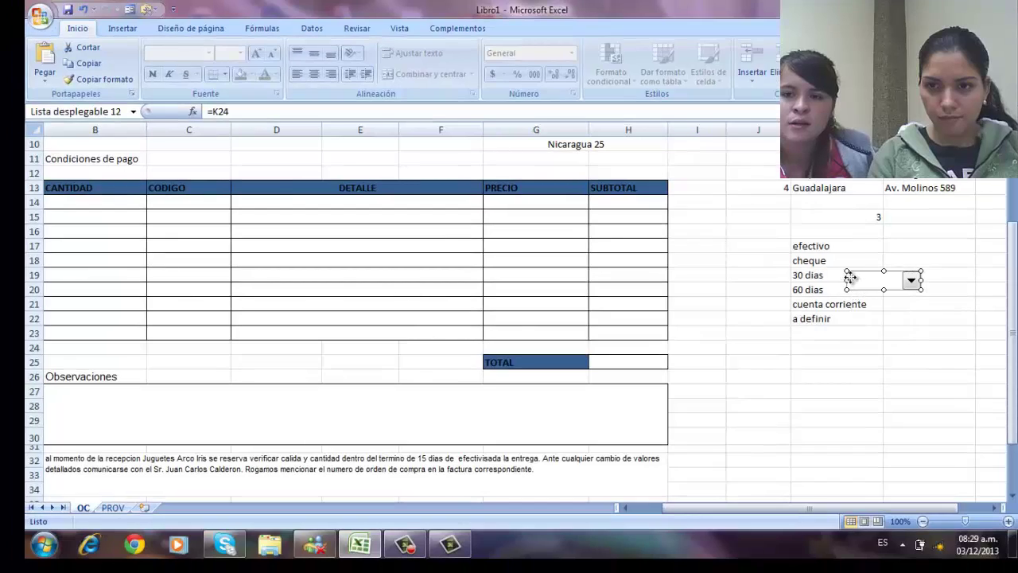
pyautogui.moveTo(850, 276); pyautogui.dragTo(155, 156)
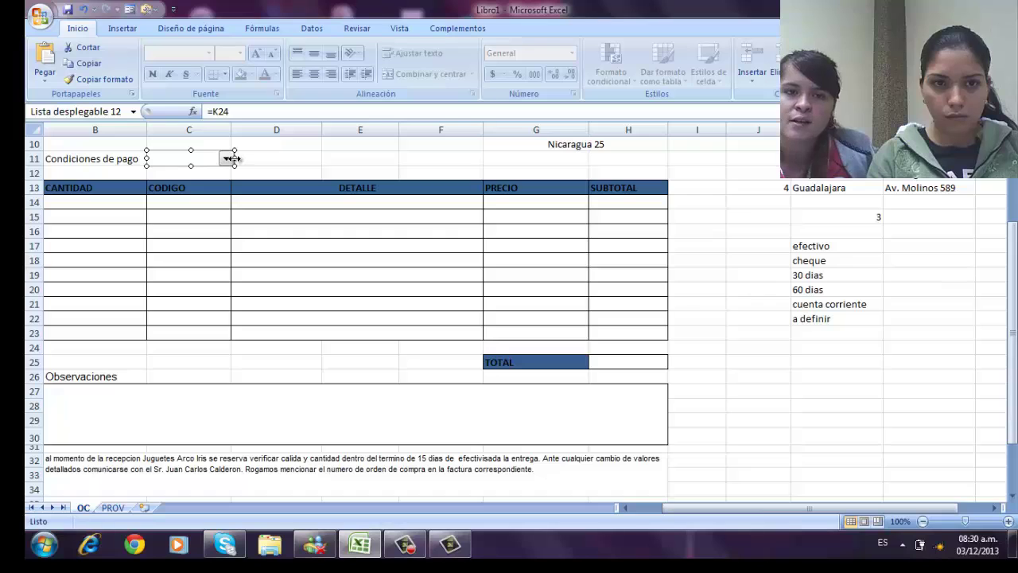
pyautogui.moveTo(231, 130); pyautogui.dragTo(310, 131)
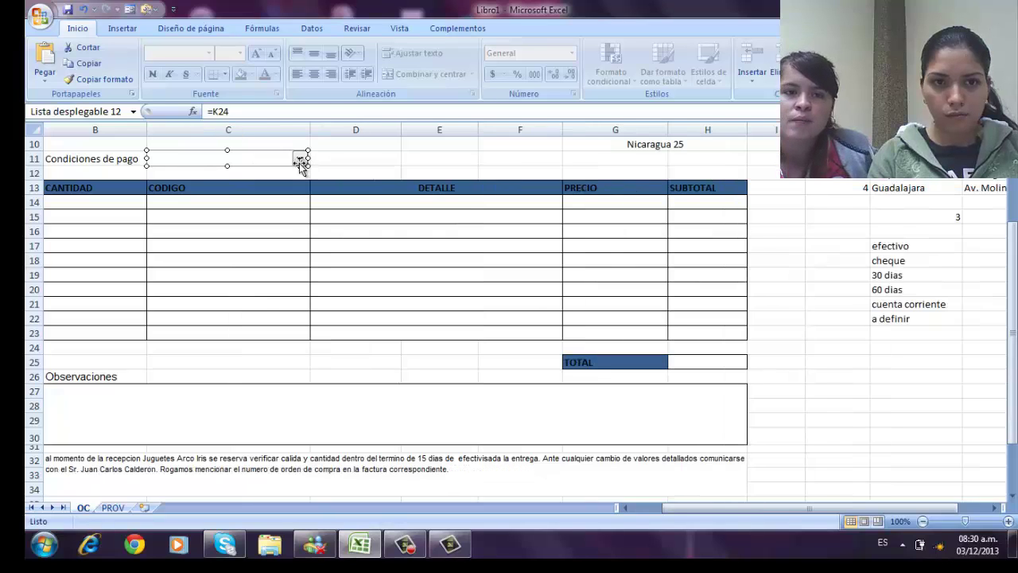
pyautogui.click(320, 158)
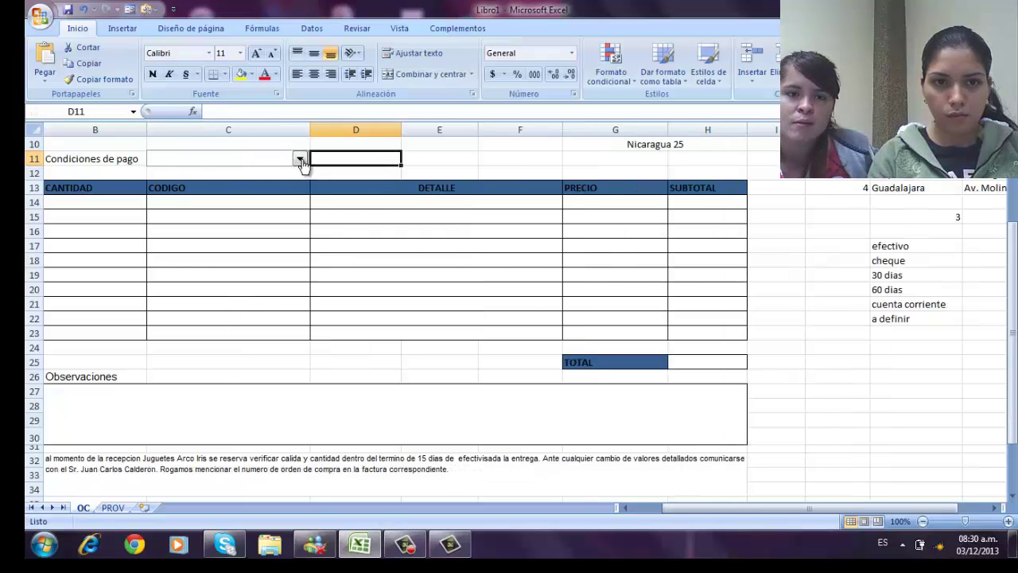
pyautogui.click(299, 159)
# - Set the C11 payment terms to cuenta corriente and switch to the PROV sheet
pyautogui.click(258, 173)
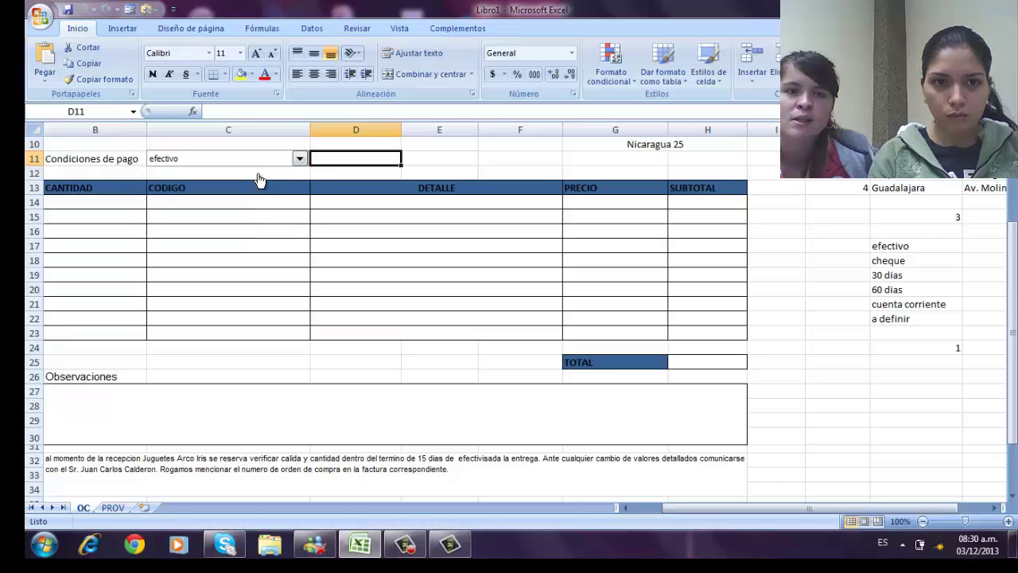
pyautogui.click(300, 159)
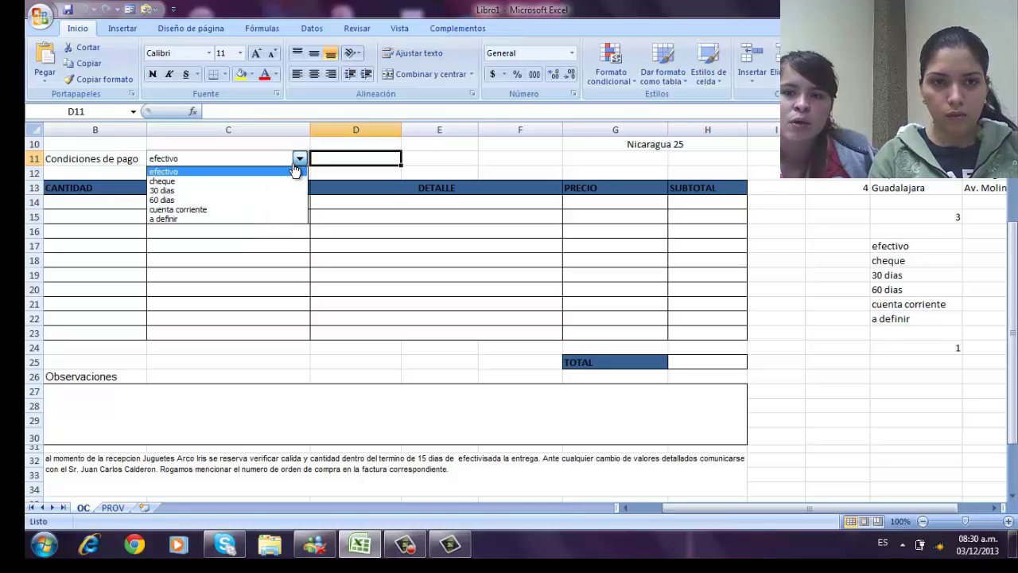
pyautogui.click(268, 209)
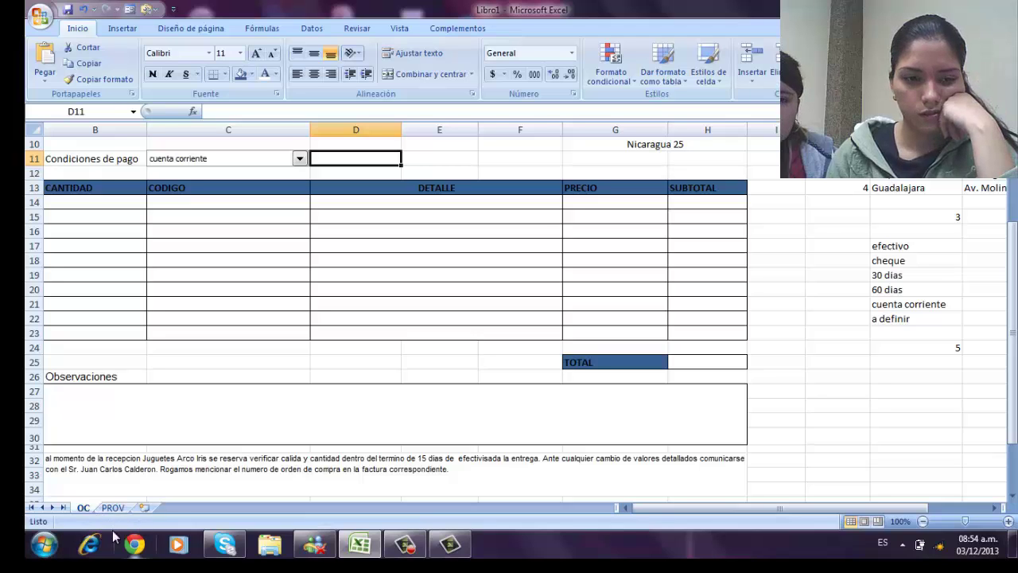
pyautogui.click(113, 508)
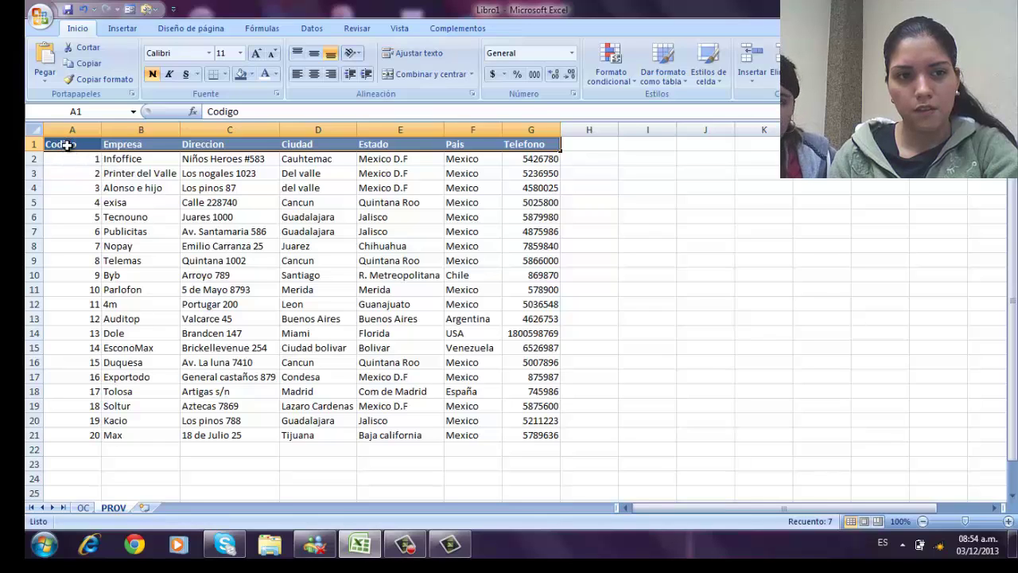
# - Apply Todos los bordes to the PROV supplier table A1:G21
pyautogui.moveTo(69, 143); pyautogui.dragTo(539, 434)
pyautogui.click(226, 74)
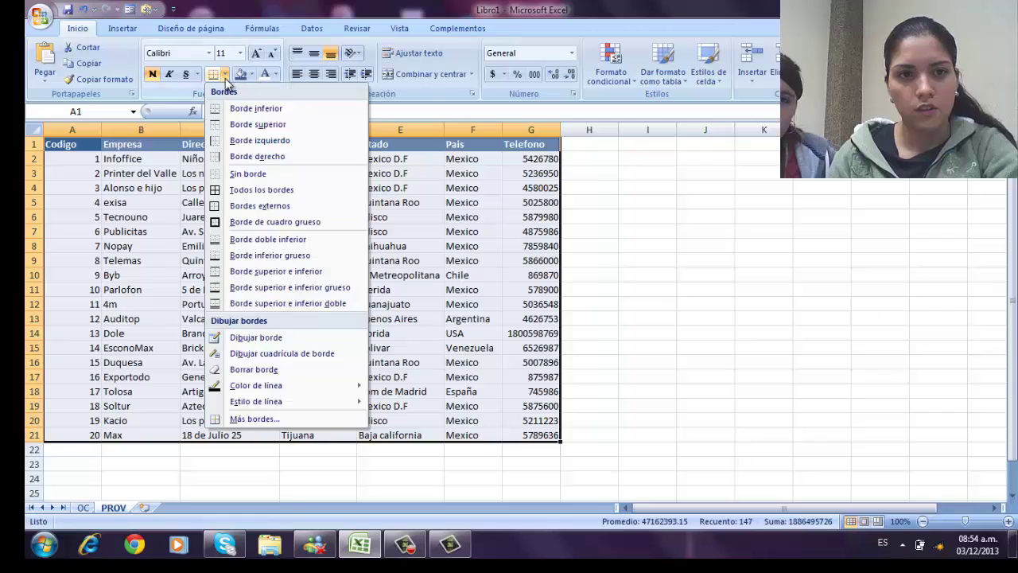
pyautogui.click(251, 194)
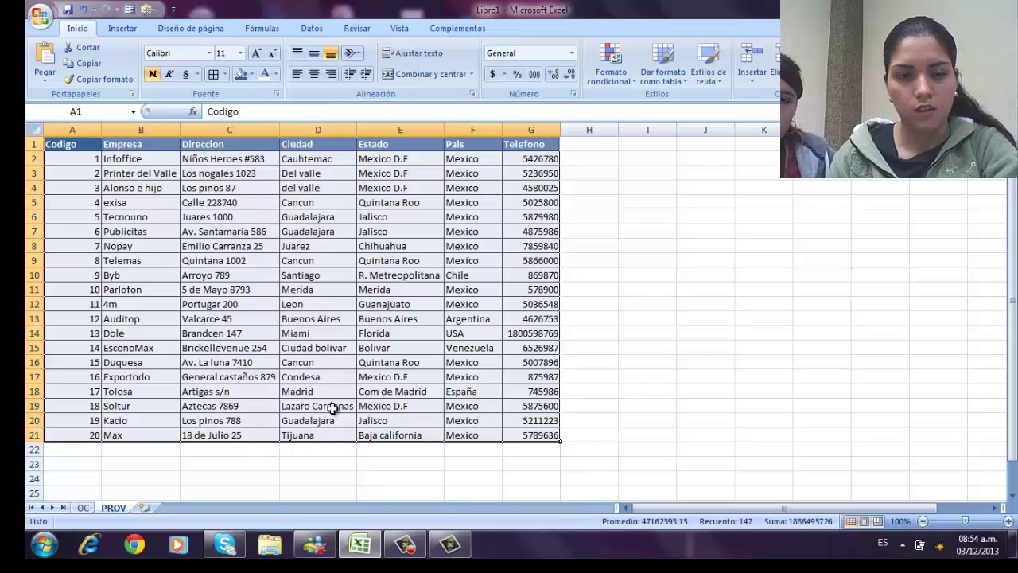
pyautogui.click(345, 476)
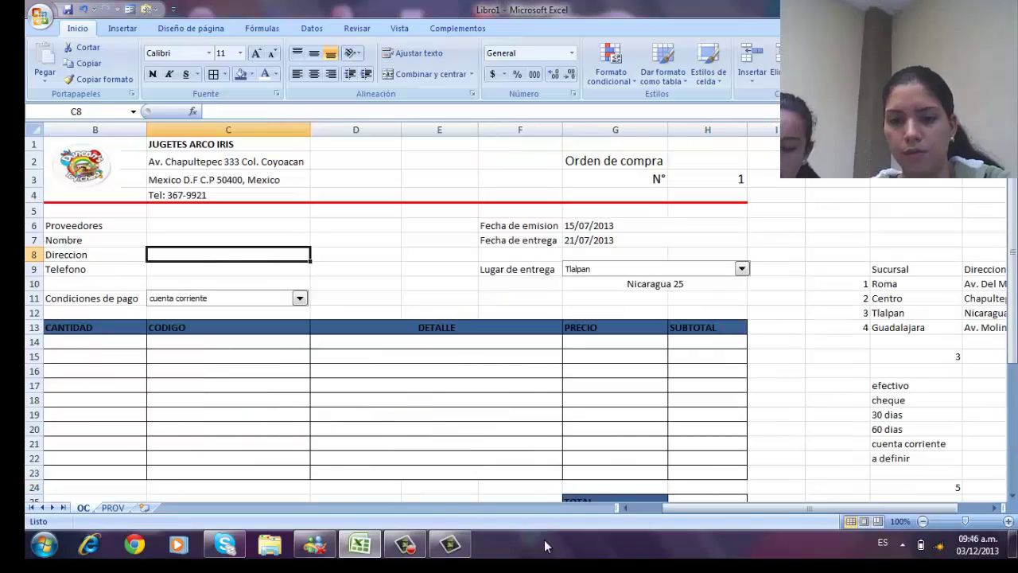
# - Enter a BUSCARV formula in C7 looking up C6 in the PROV supplier table
pyautogui.moveTo(403, 545)
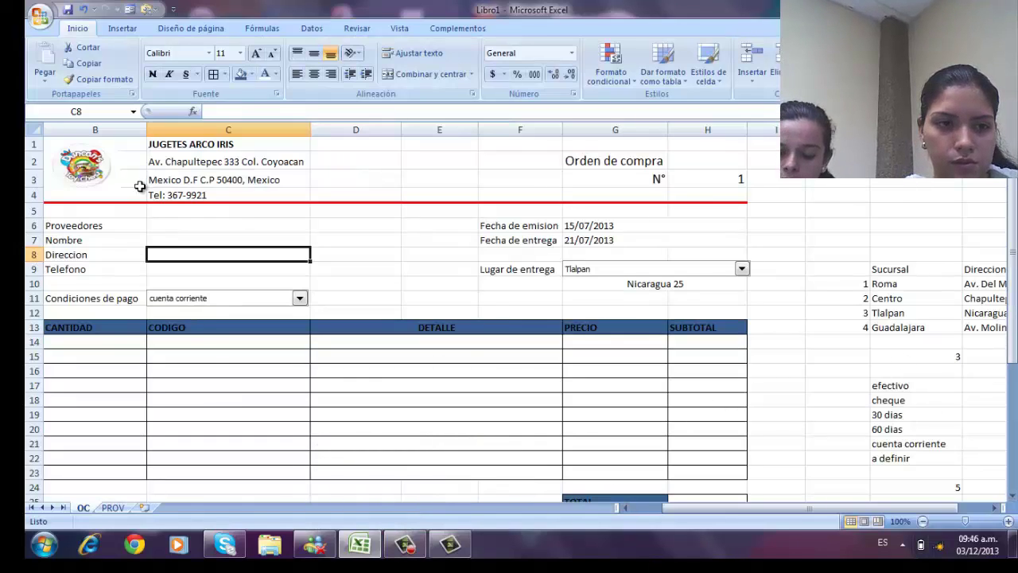
pyautogui.click(168, 241)
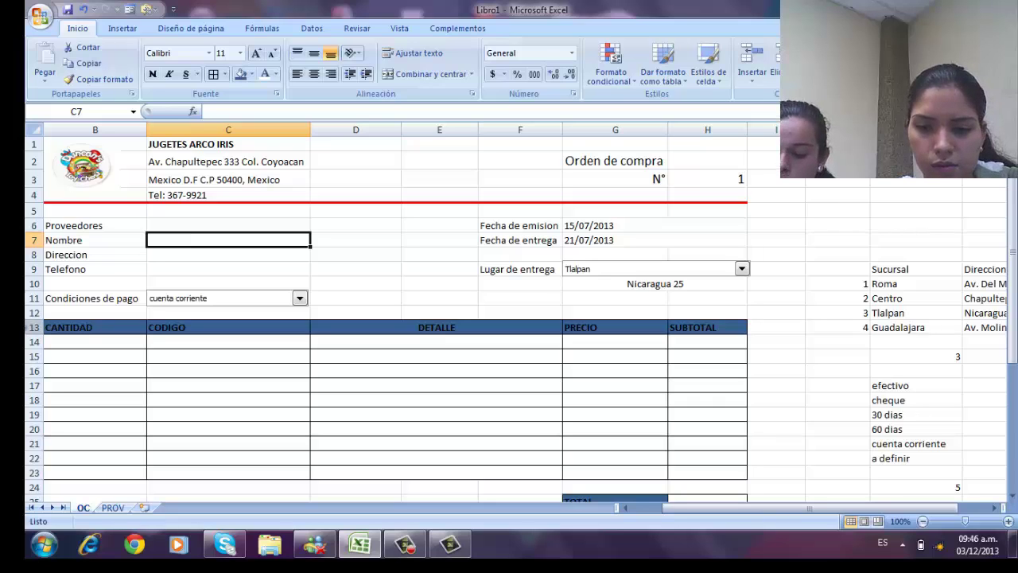
pyautogui.write('i')
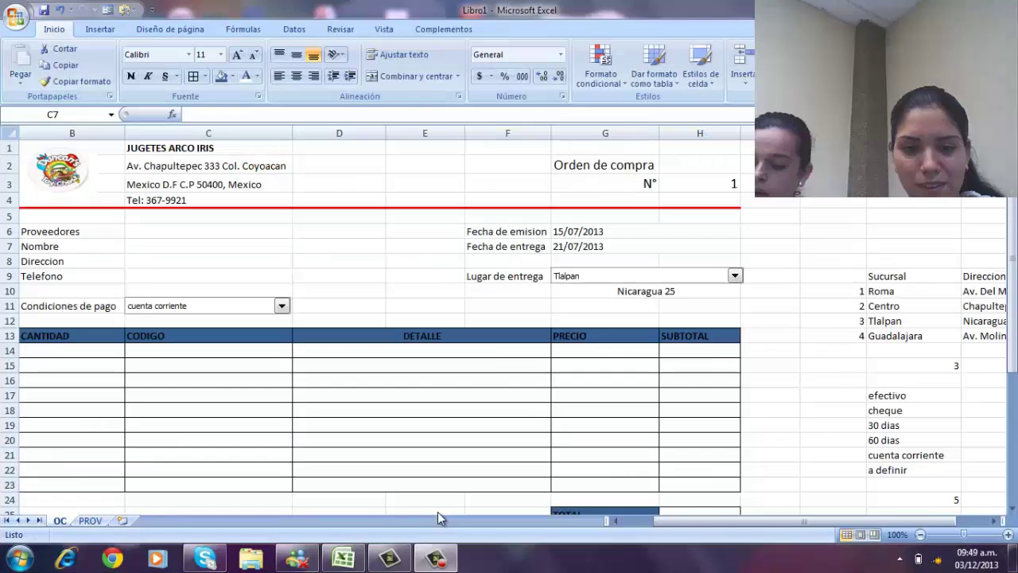
pyautogui.moveTo(388, 560)
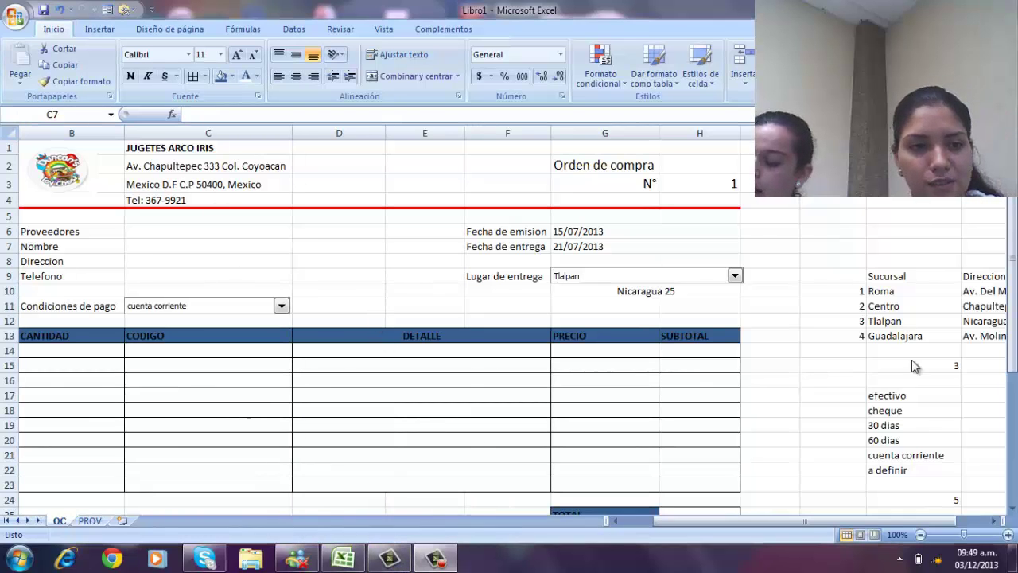
pyautogui.click(155, 249)
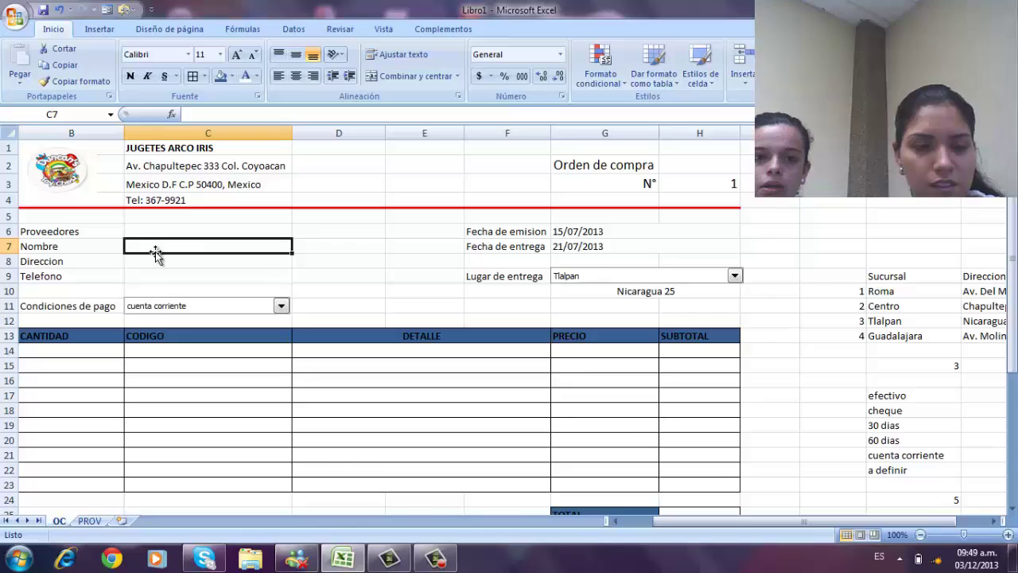
pyautogui.write('=')
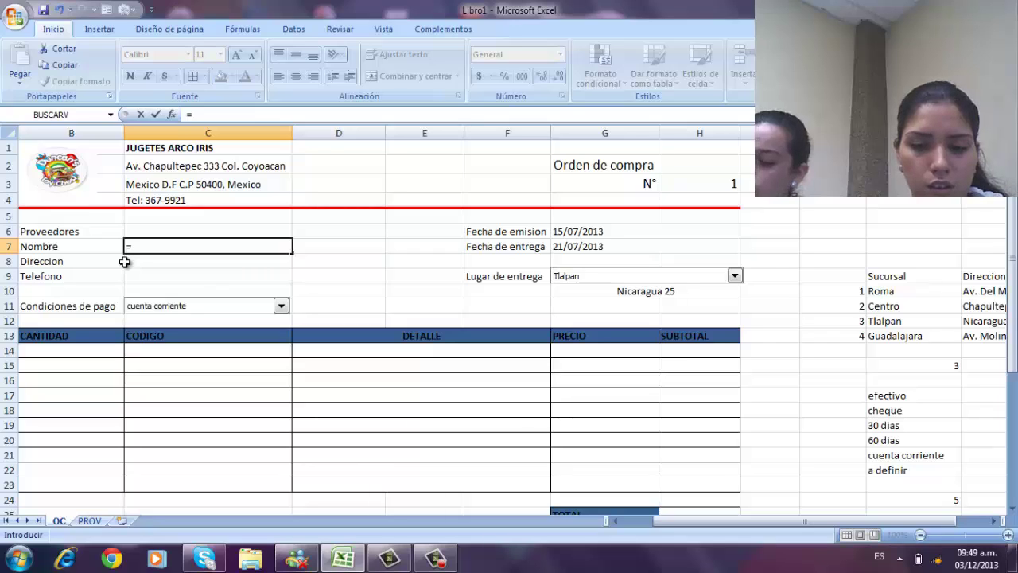
pyautogui.write('B')
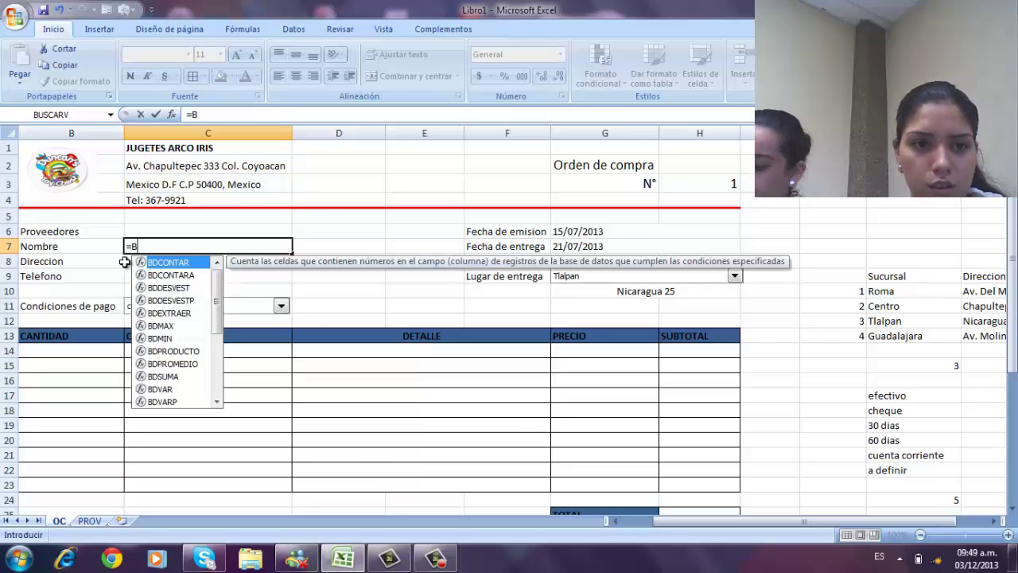
pyautogui.write('u')
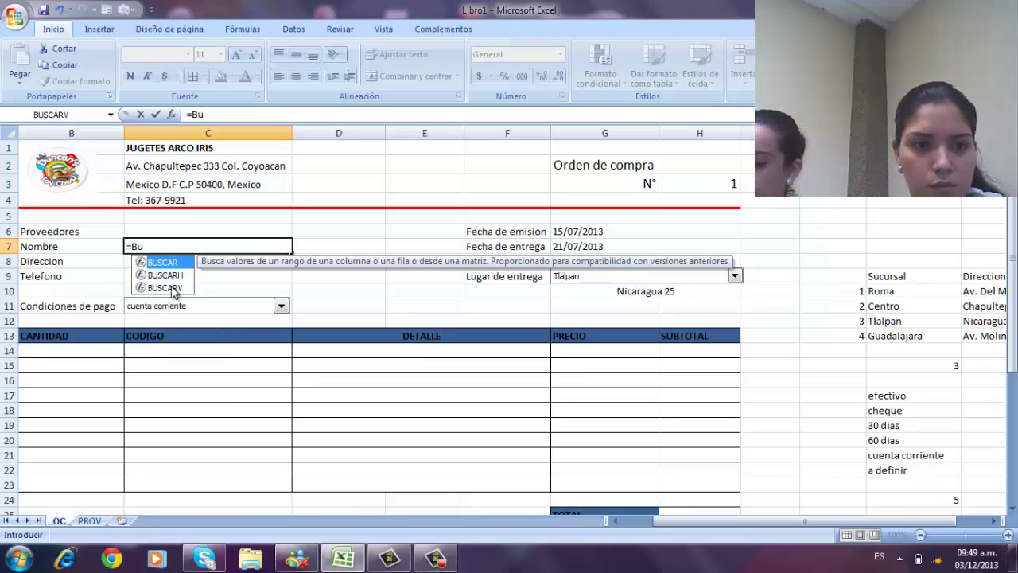
pyautogui.doubleClick(171, 287)
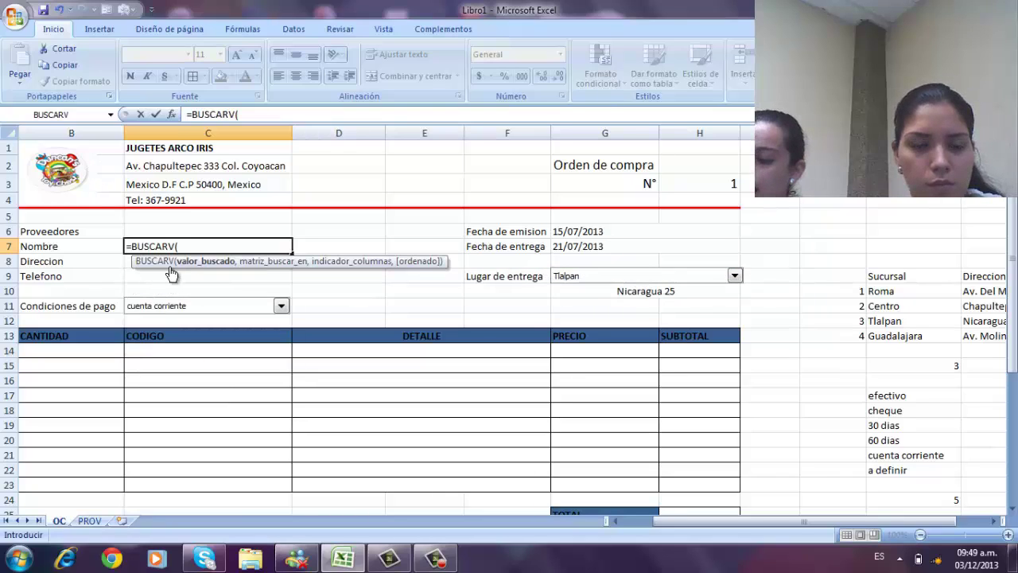
pyautogui.click(151, 231)
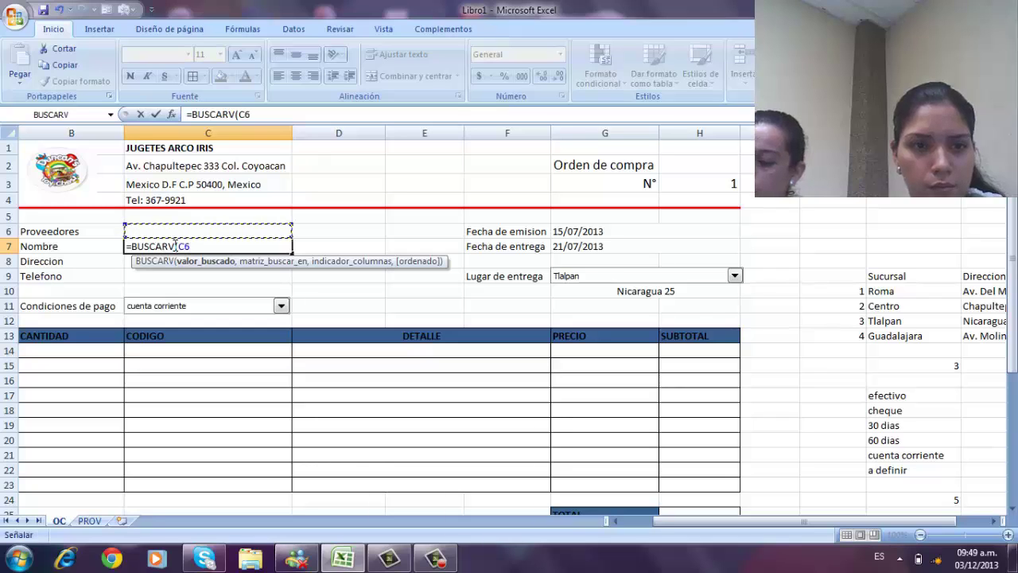
pyautogui.write(',')
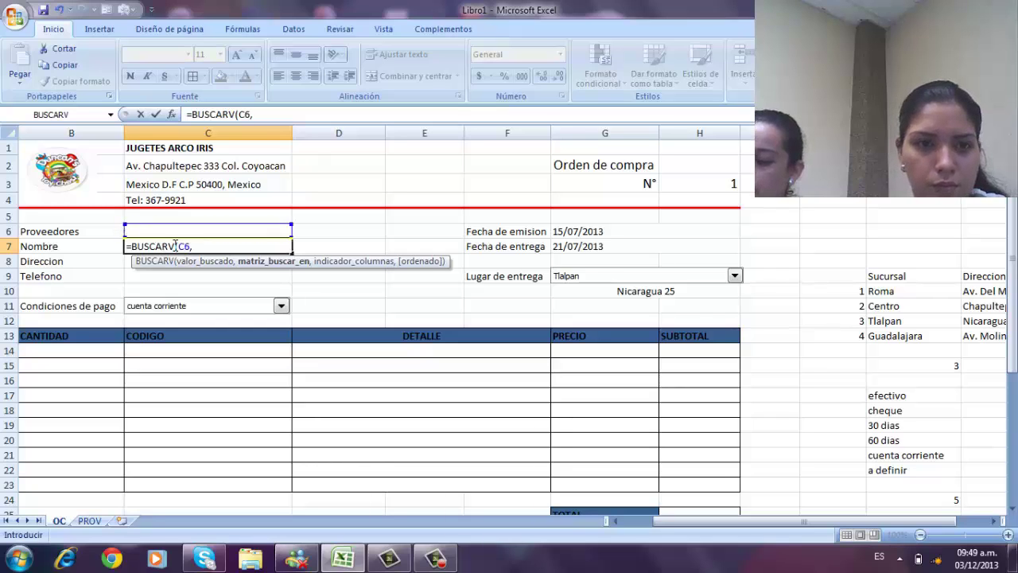
pyautogui.click(89, 520)
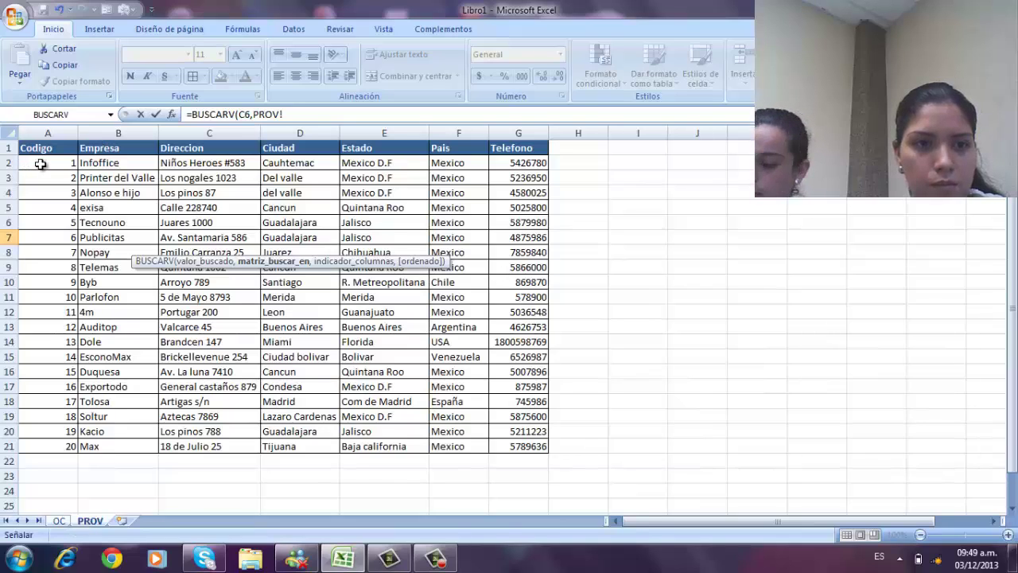
pyautogui.moveTo(40, 164); pyautogui.dragTo(509, 442)
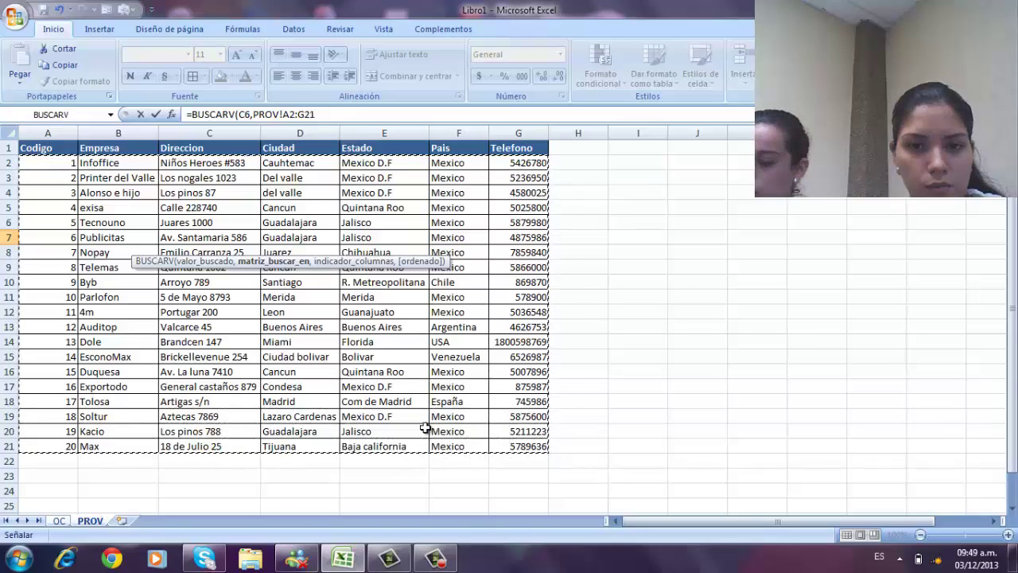
pyautogui.click(312, 115)
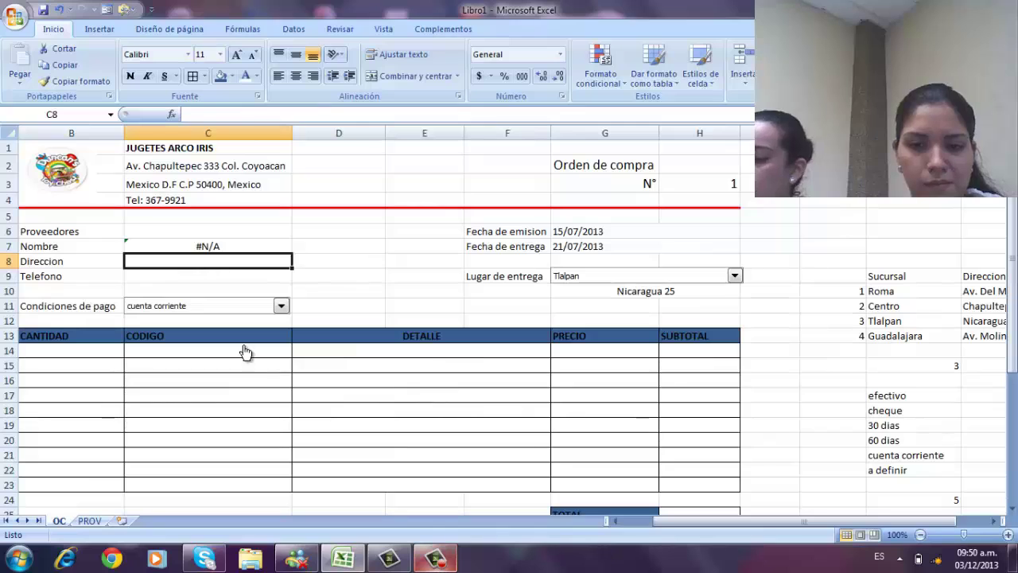
# - Enter a BUSCARV formula in Direccion cell C8 looking up C6 on the PROV sheet
pyautogui.rightClick(149, 262)
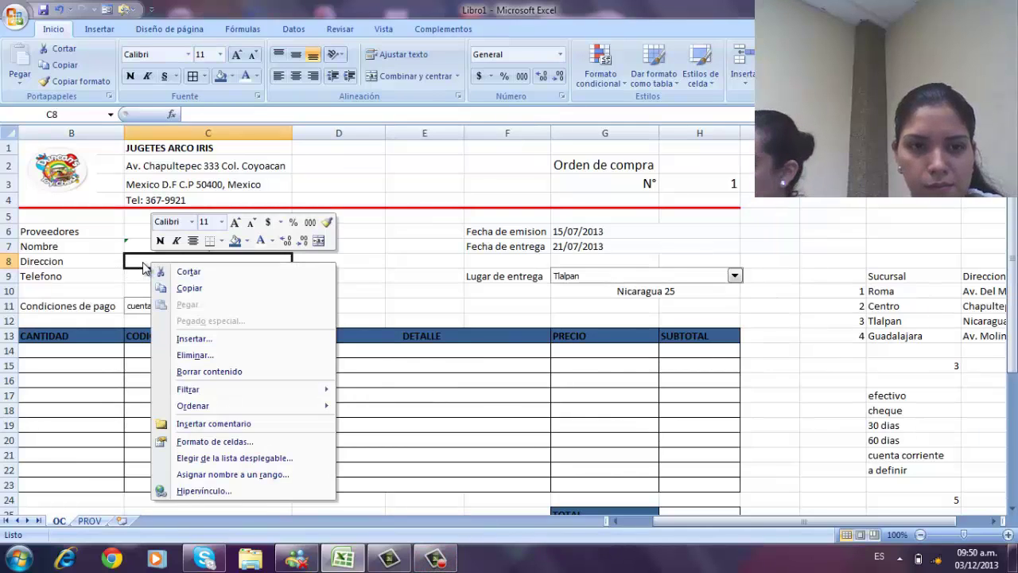
pyautogui.click(142, 262)
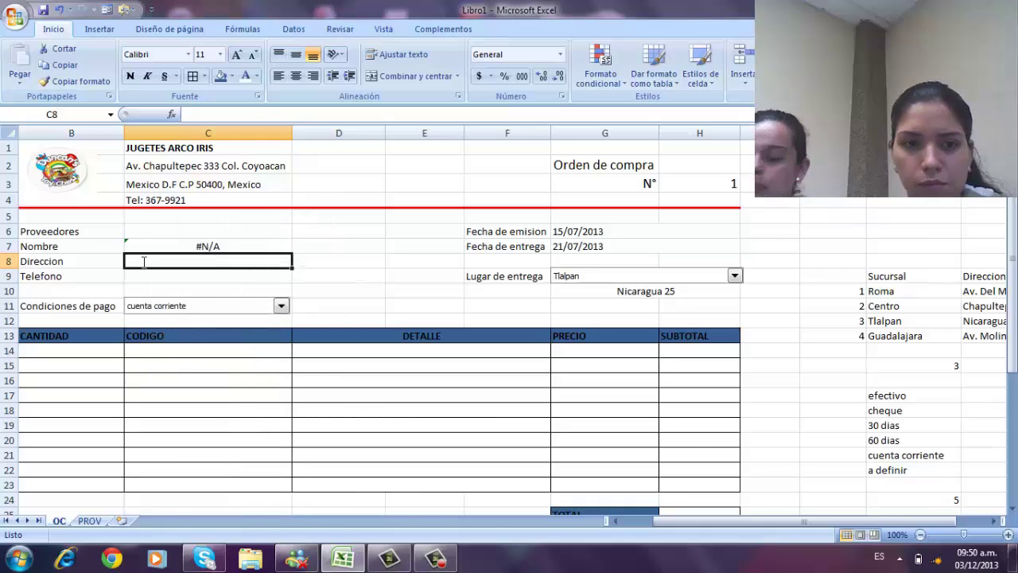
pyautogui.write('=')
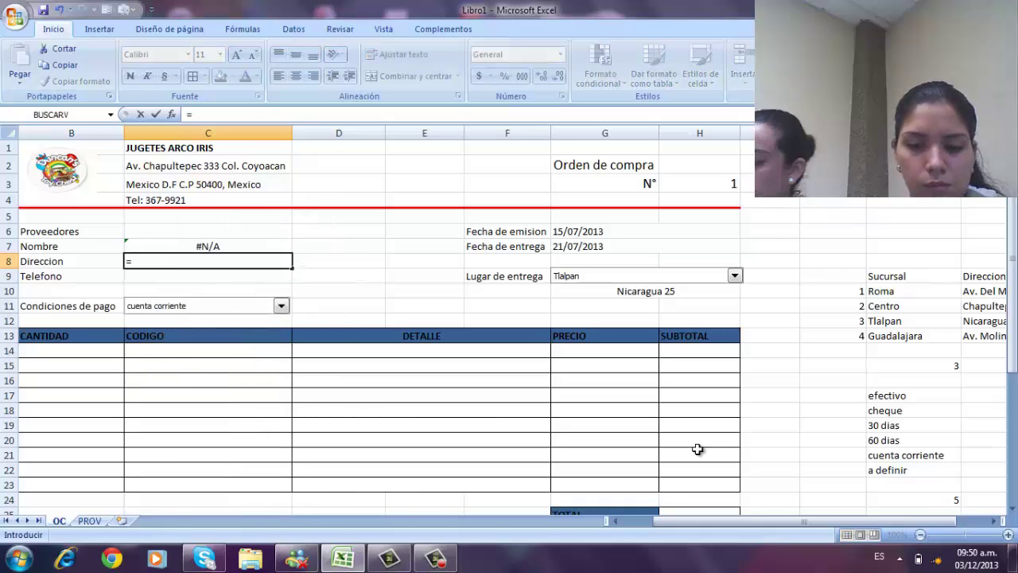
pyautogui.write('B')
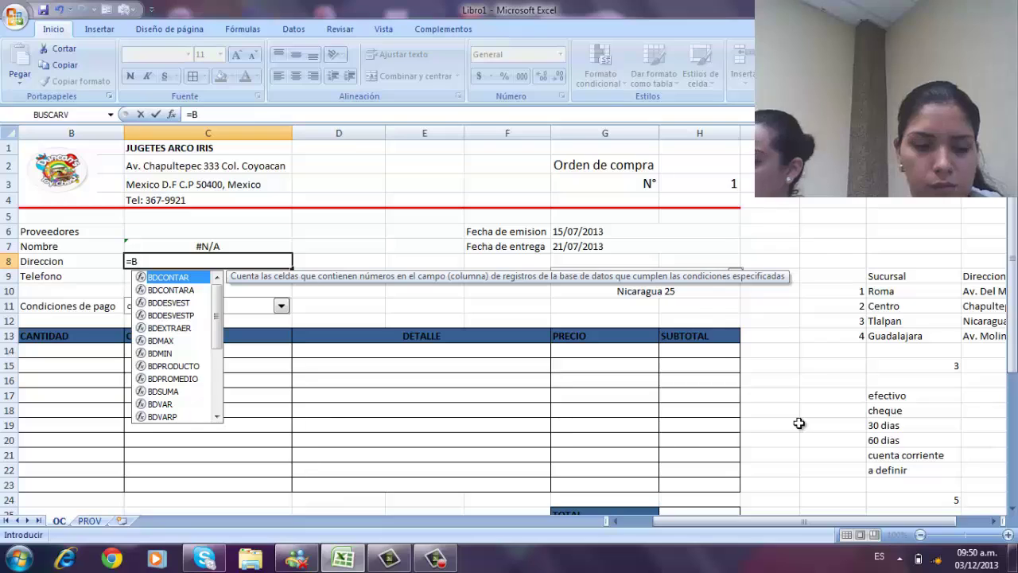
pyautogui.write('usca')
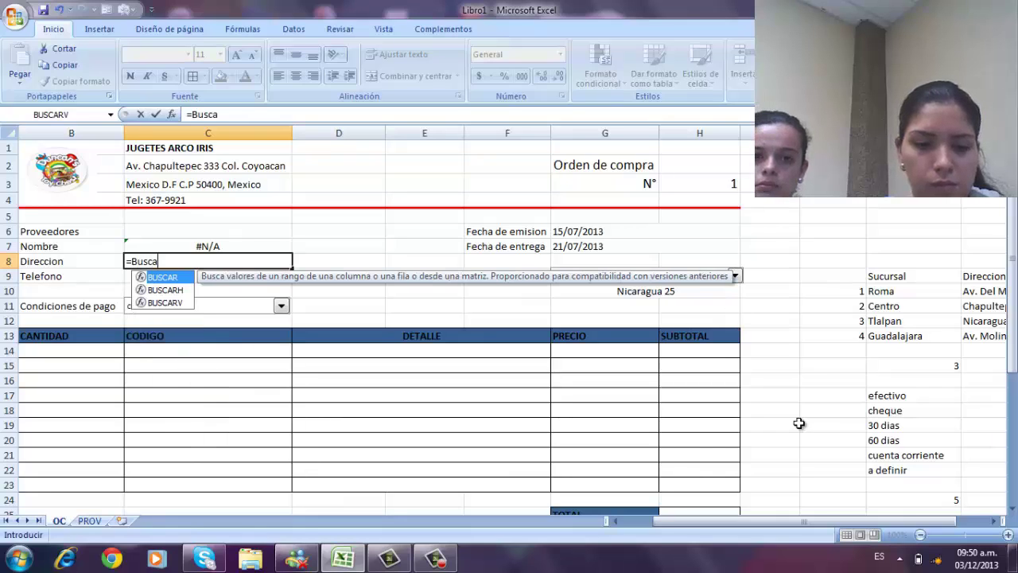
pyautogui.doubleClick(159, 303)
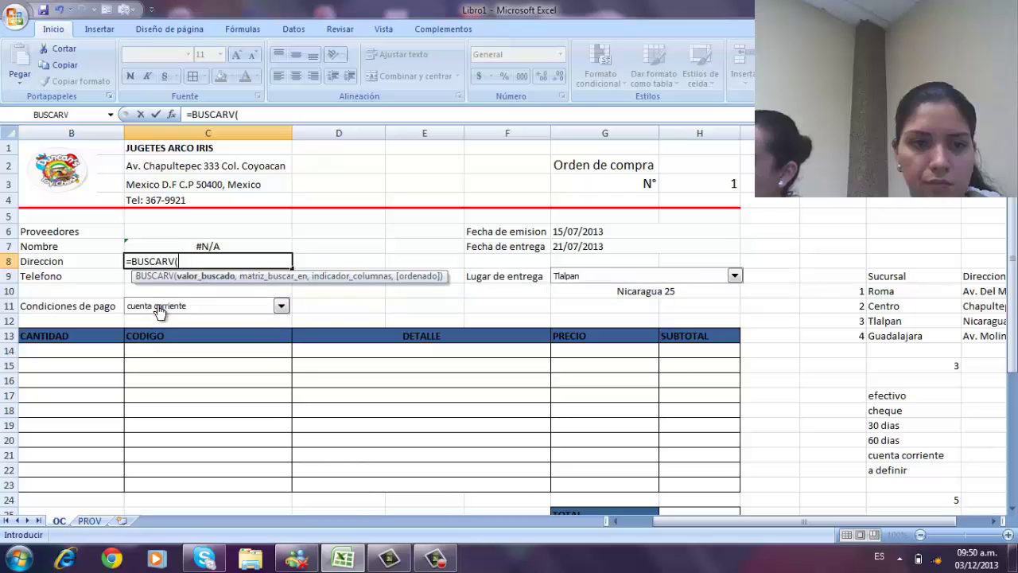
pyautogui.click(143, 232)
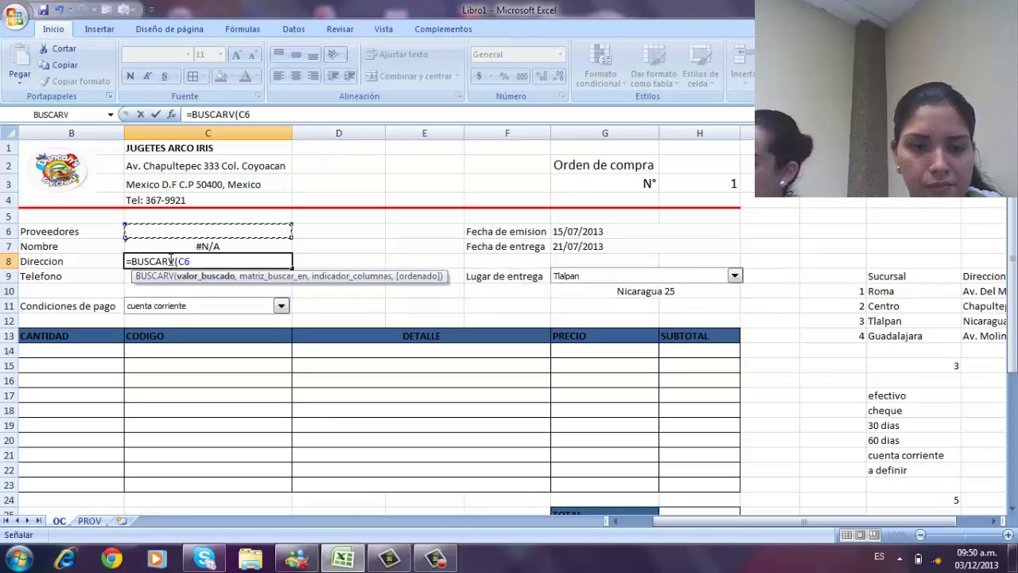
pyautogui.write(',')
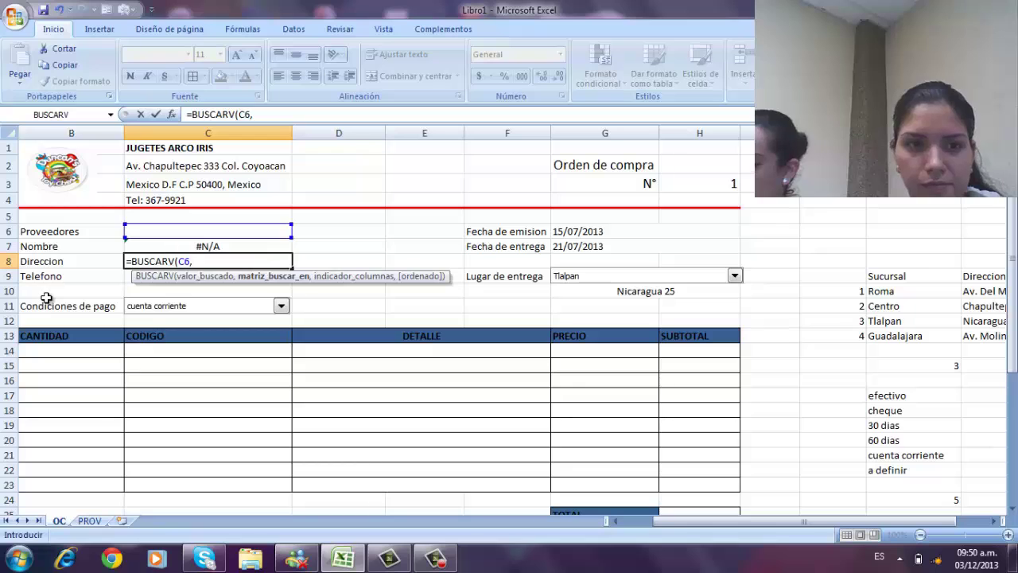
pyautogui.click(90, 522)
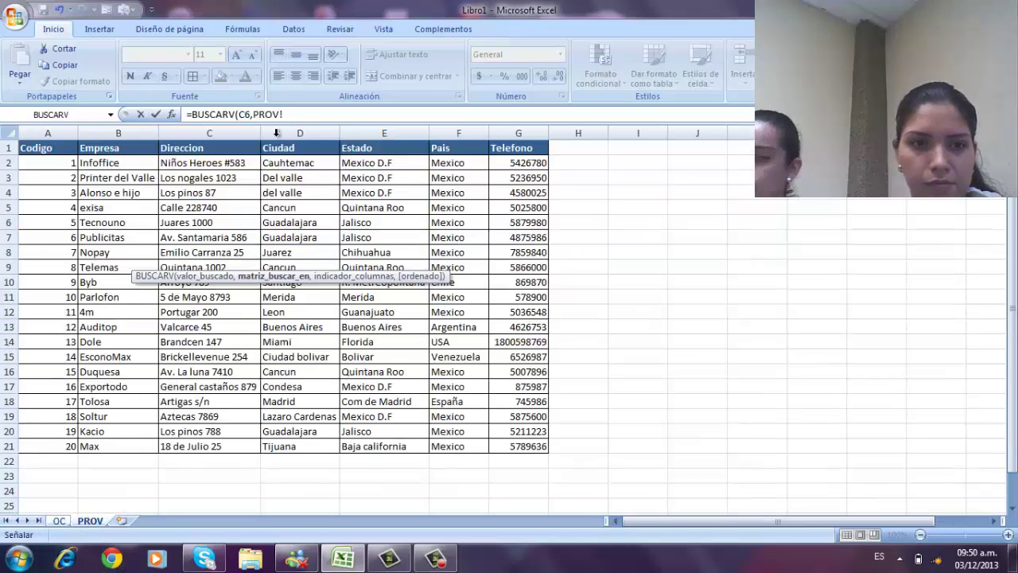
pyautogui.press('Return')
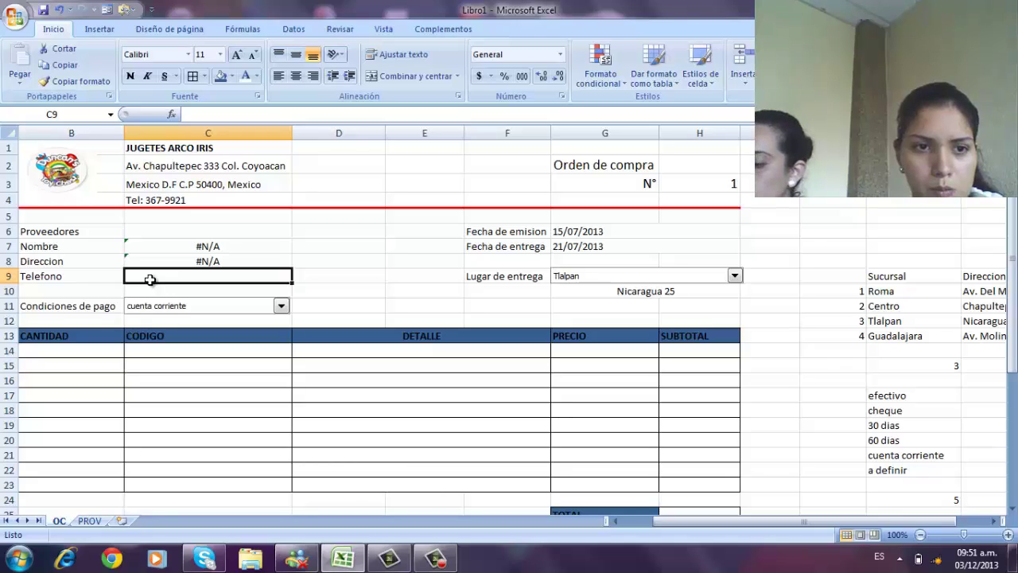
# - Begin the BUSCARV phone lookup formula in Telefono cell C9
pyautogui.rightClick(149, 279)
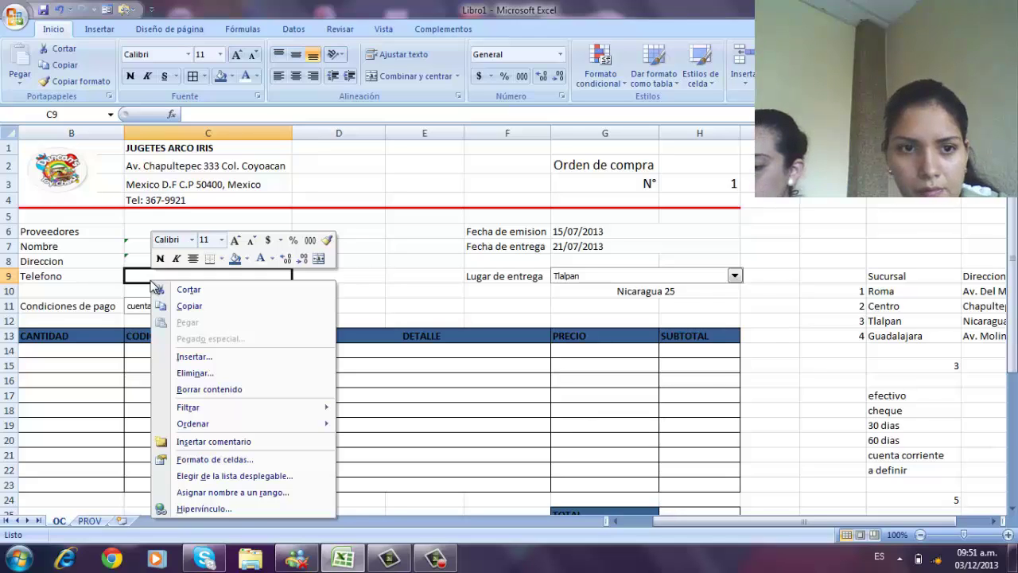
pyautogui.click(382, 273)
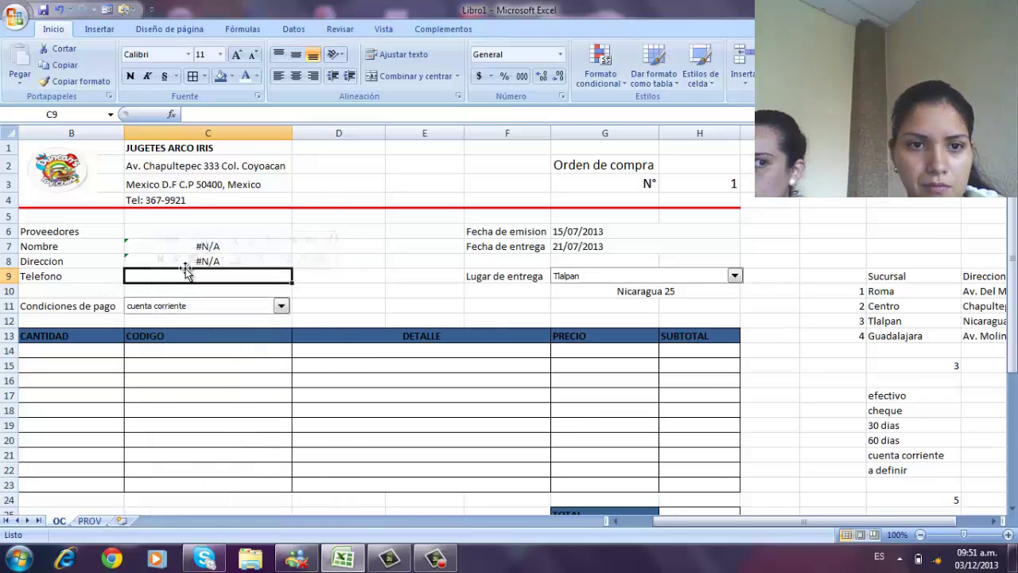
pyautogui.write('=')
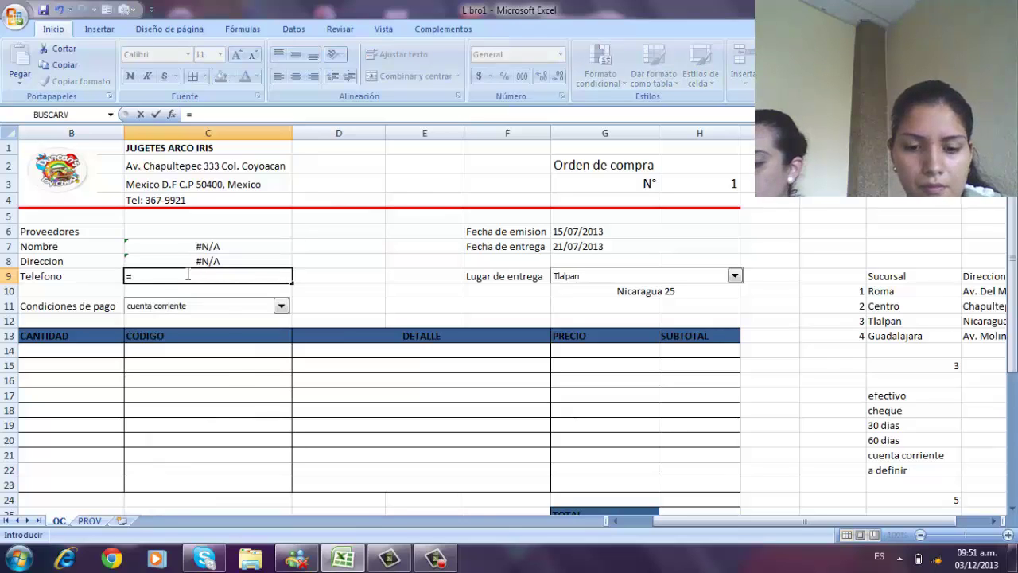
pyautogui.write('b')
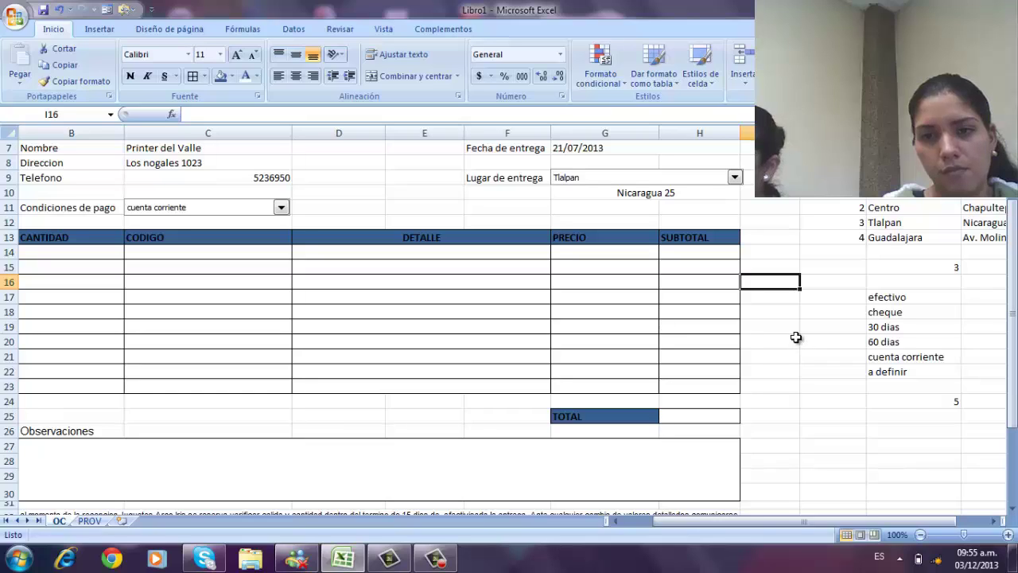
# - Enter =B14*G14 in the SUBTOTAL cell H14
pyautogui.click(708, 252)
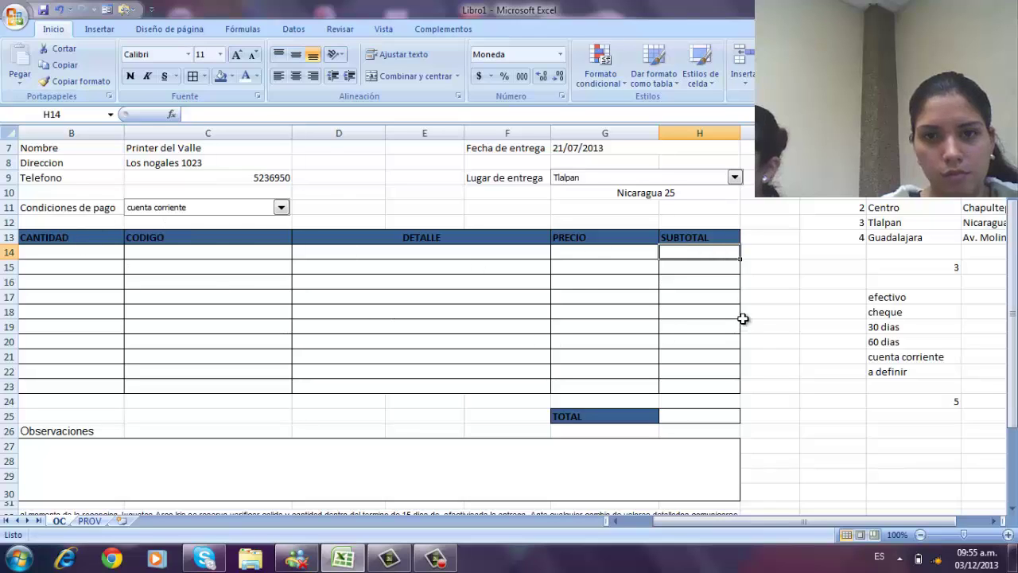
pyautogui.write('=')
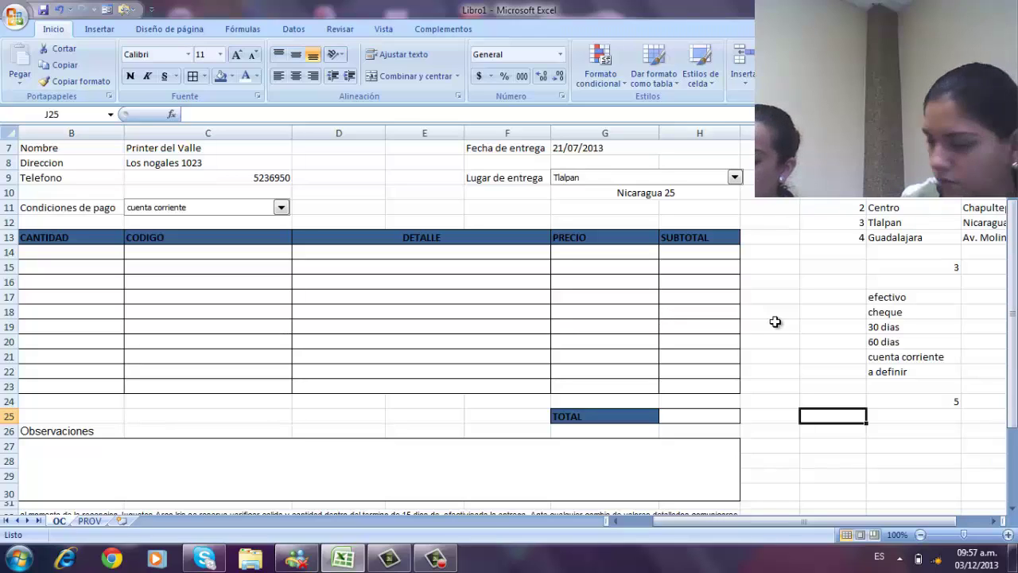
pyautogui.click(710, 256)
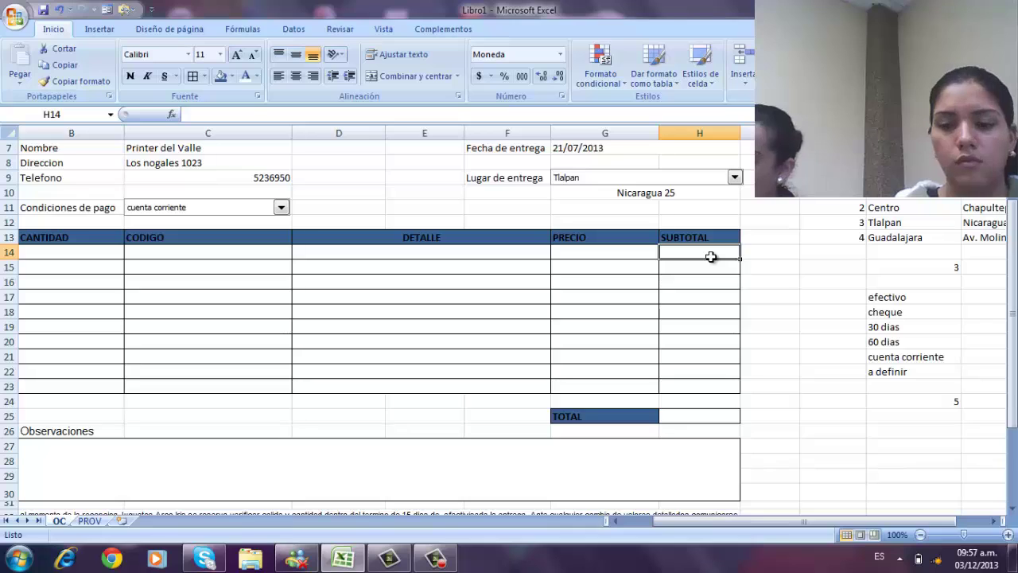
pyautogui.write('=')
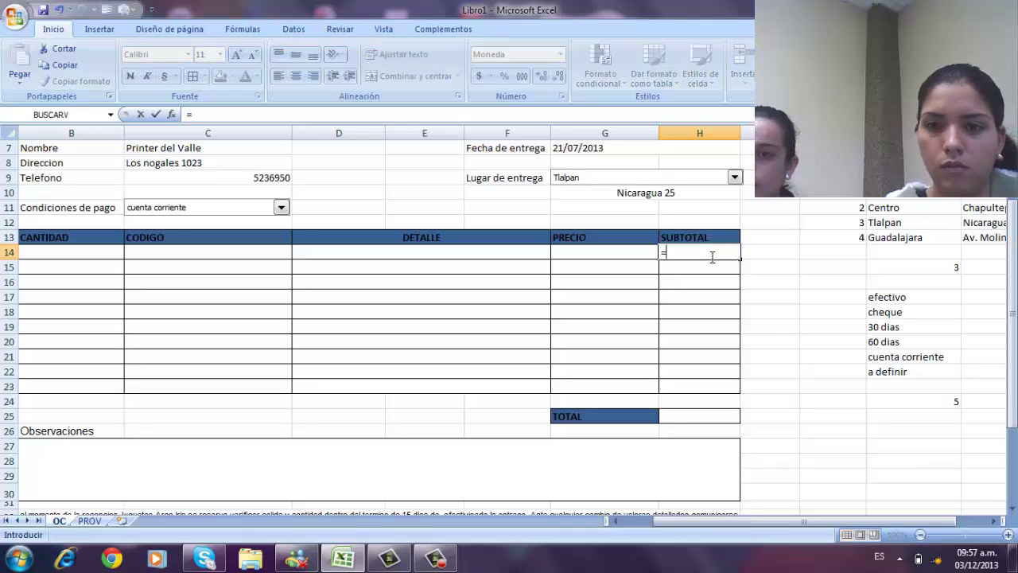
pyautogui.click(57, 252)
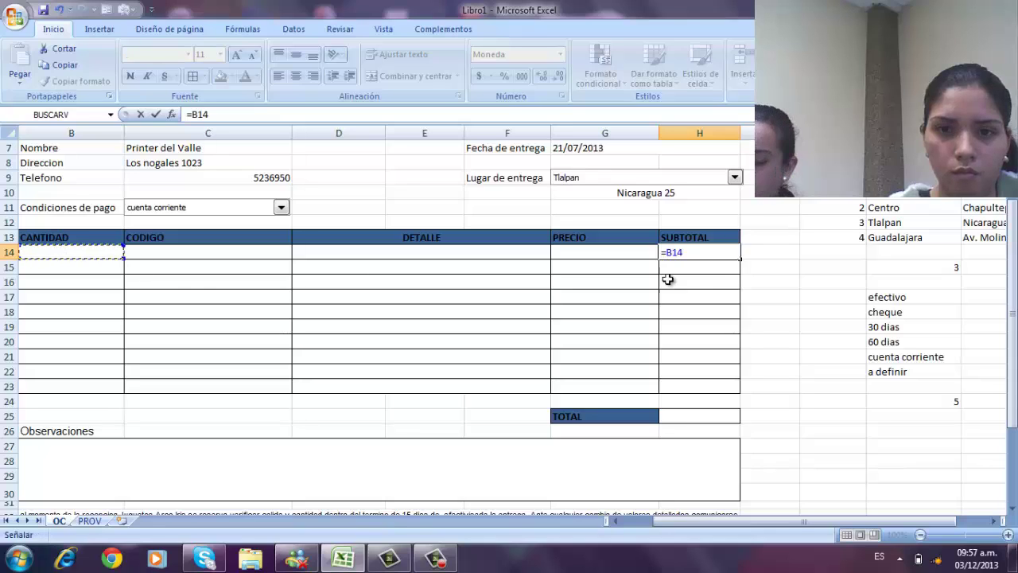
pyautogui.write('*')
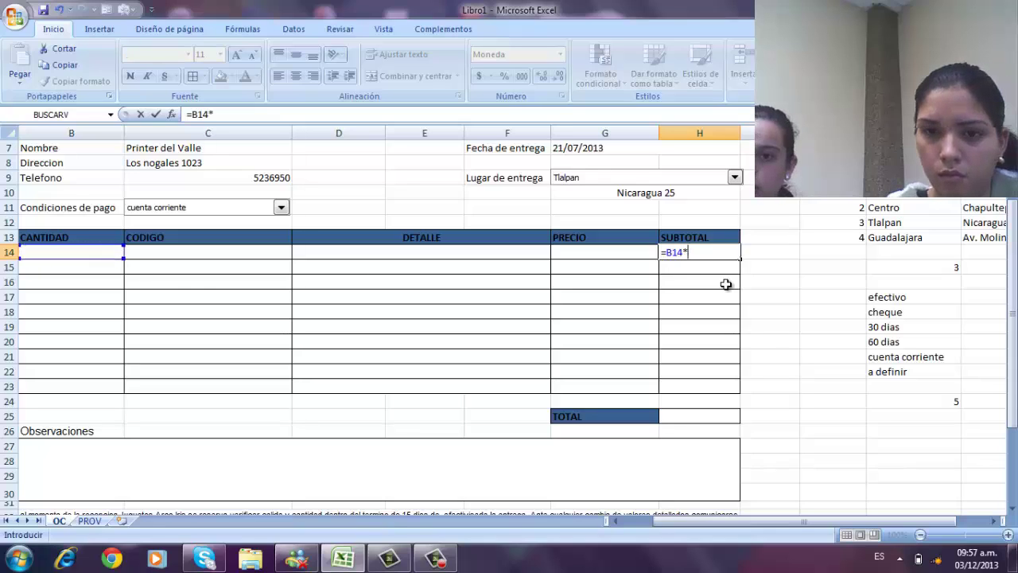
pyautogui.click(612, 253)
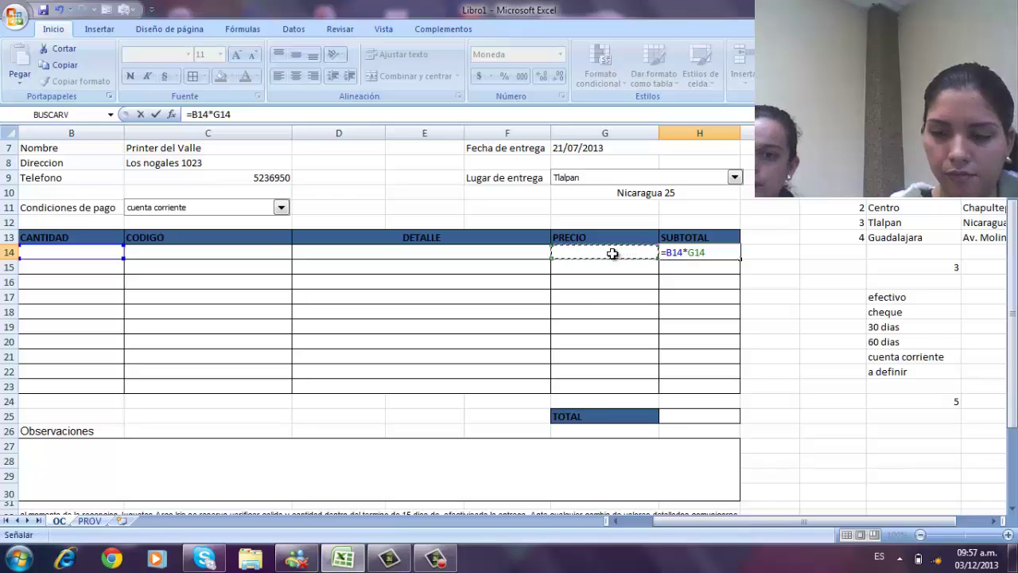
pyautogui.press('Return')
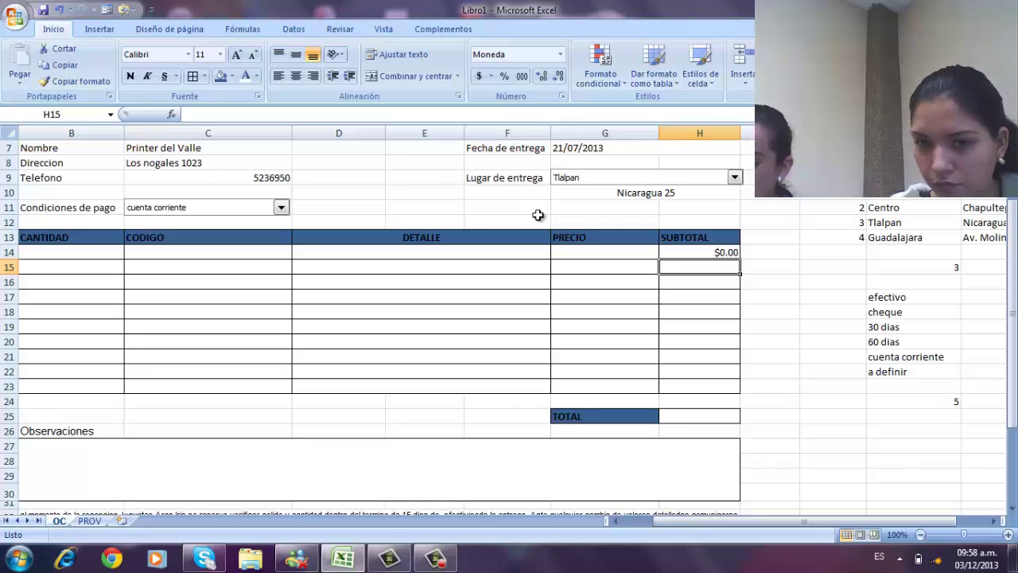
# - Fill the H14 subtotal formula down through H23
pyautogui.click(709, 250)
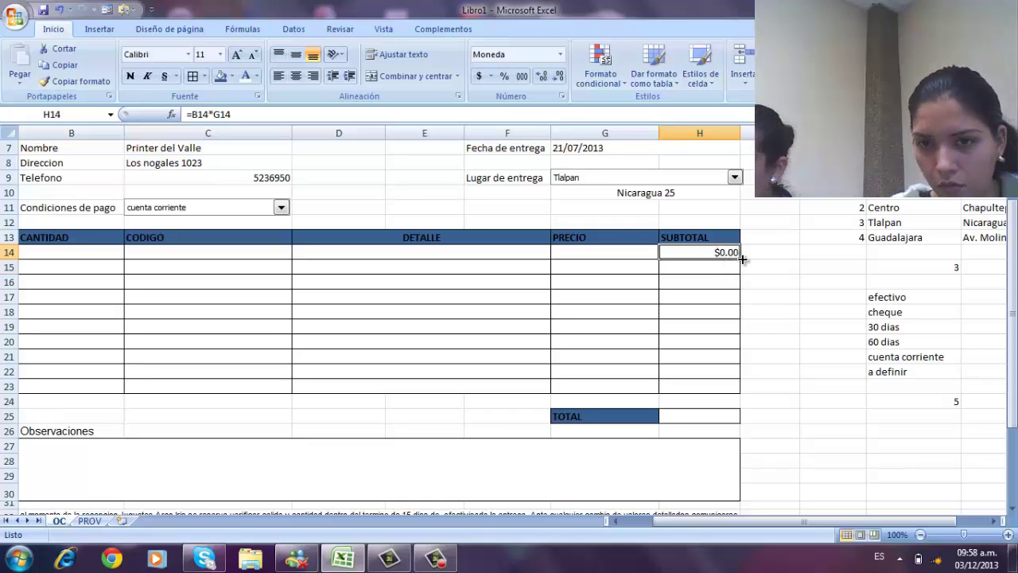
pyautogui.moveTo(739, 258); pyautogui.dragTo(739, 399)
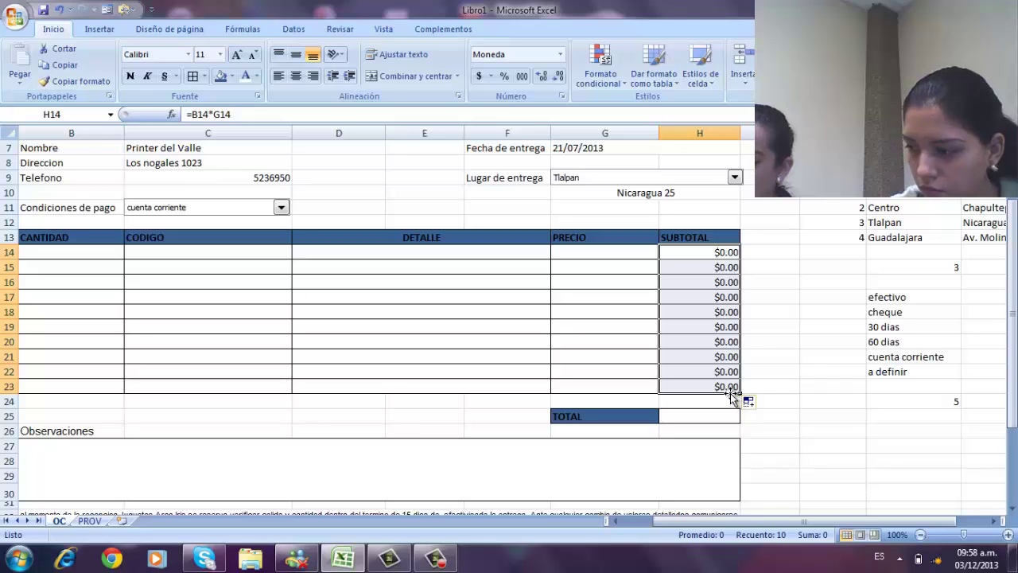
pyautogui.click(782, 429)
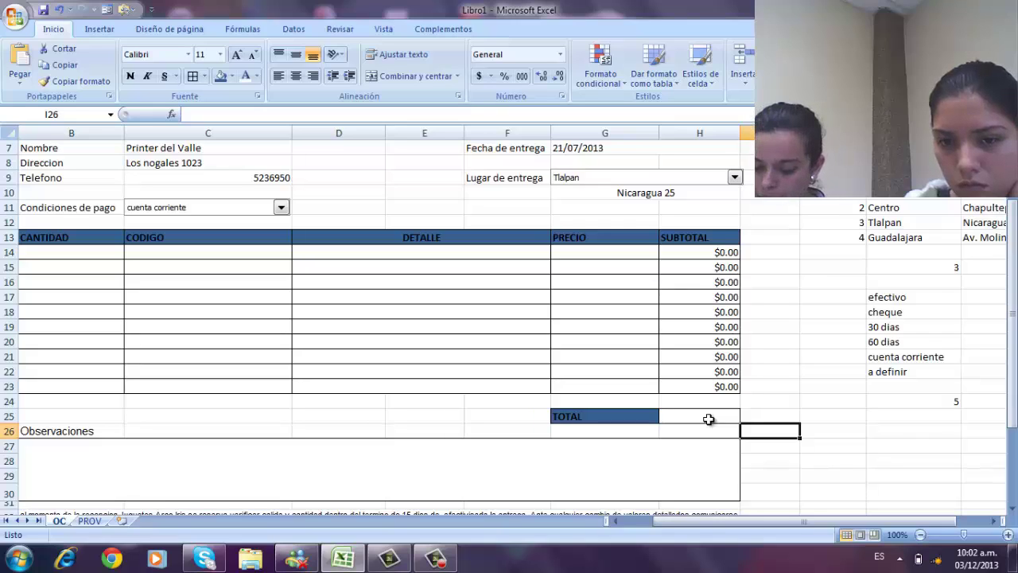
# - AutoSum the subtotals into H25, correcting the range to end at H23
pyautogui.click(707, 419)
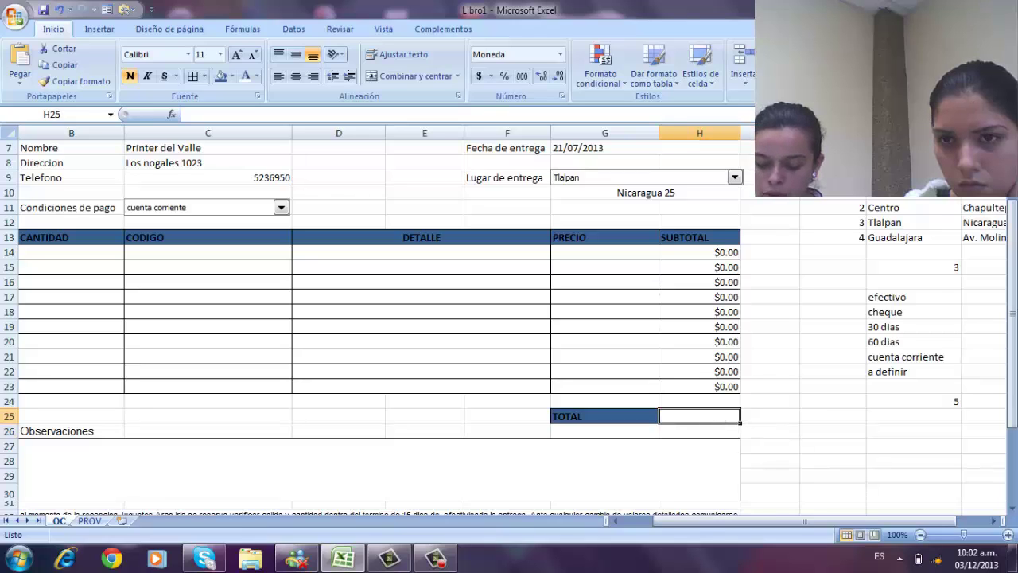
pyautogui.hotkey('alt', '=')
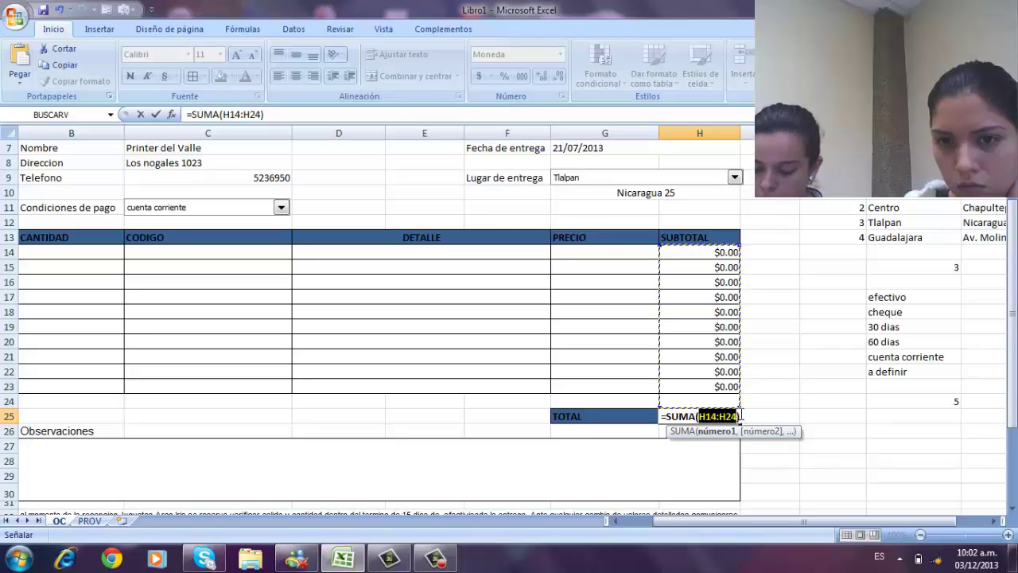
pyautogui.press('F2')
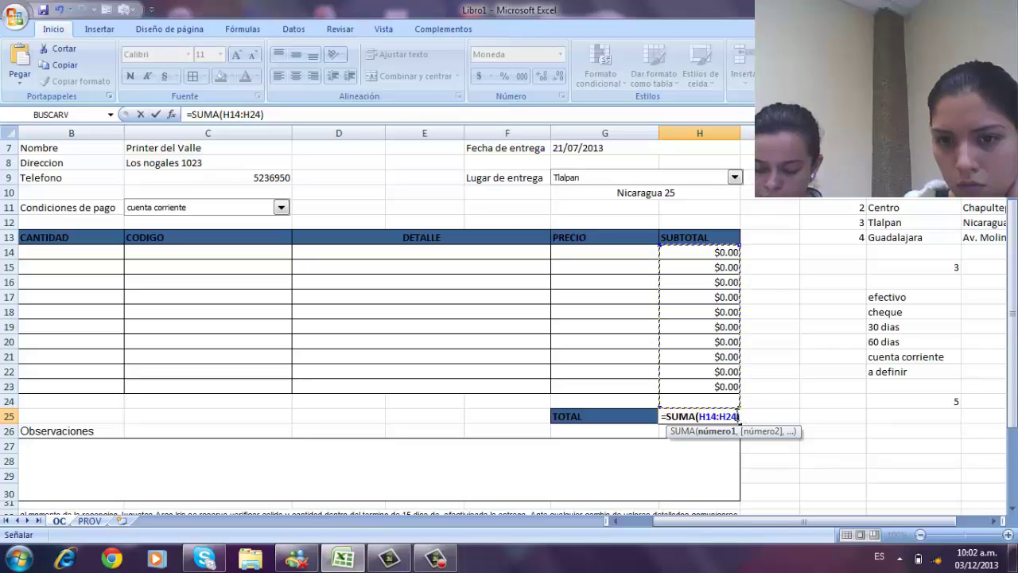
pyautogui.press('BackSpace')
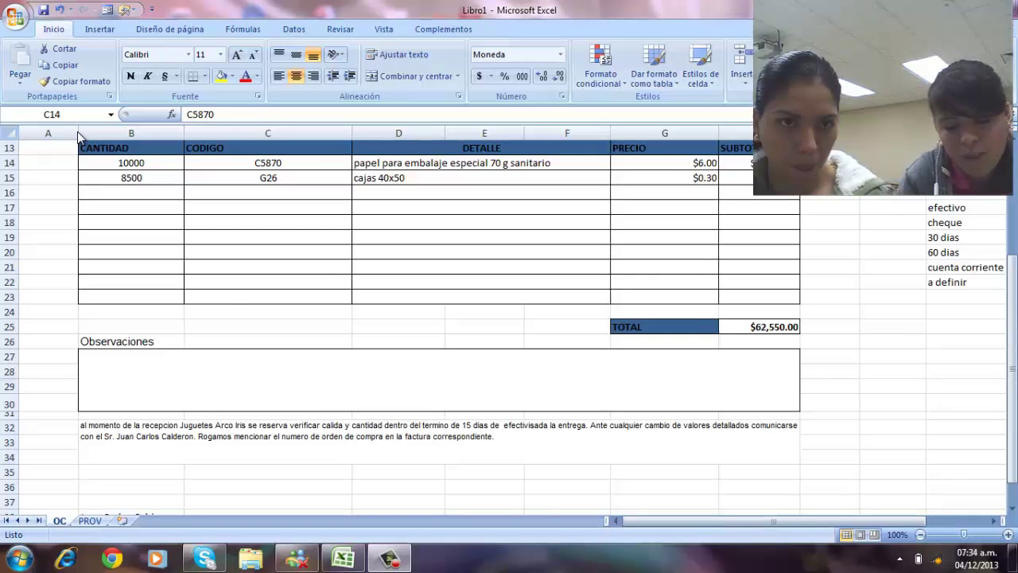
# - Narrow column A and nudge the company logo slightly into place
pyautogui.moveTo(76, 131); pyautogui.dragTo(42, 133)
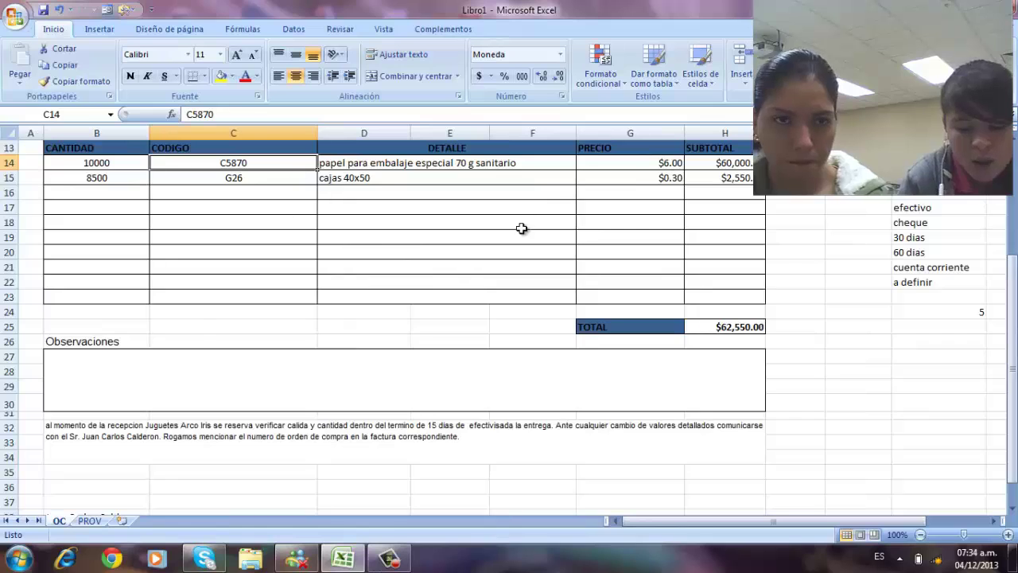
pyautogui.scroll(4, 129, 311)
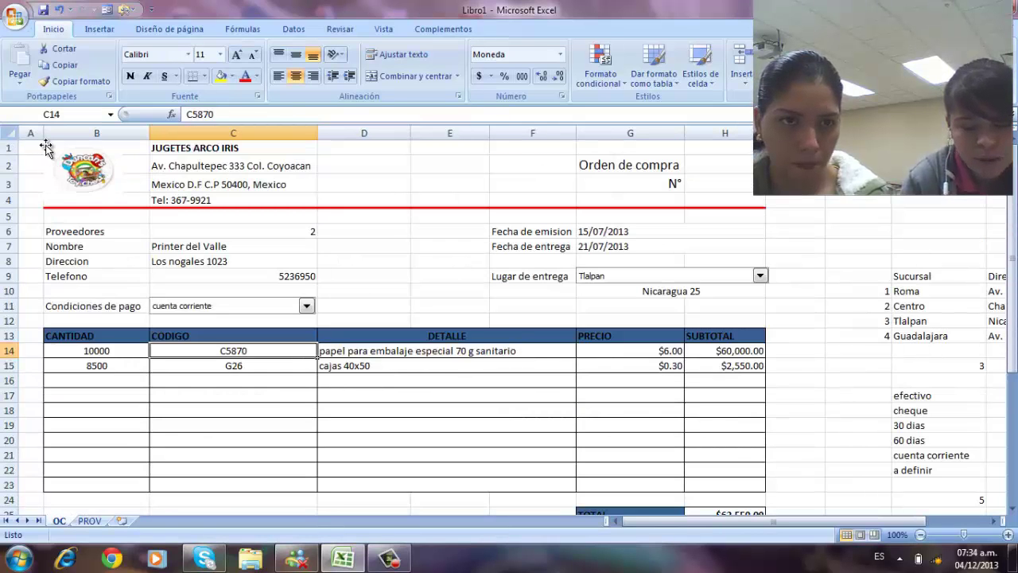
pyautogui.click(48, 144)
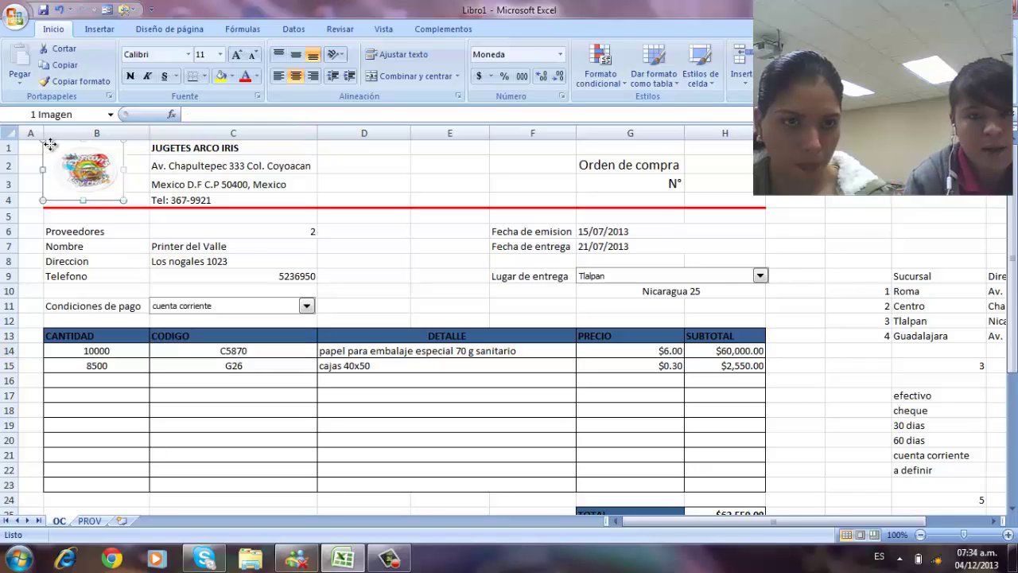
pyautogui.moveTo(49, 143); pyautogui.dragTo(46, 141)
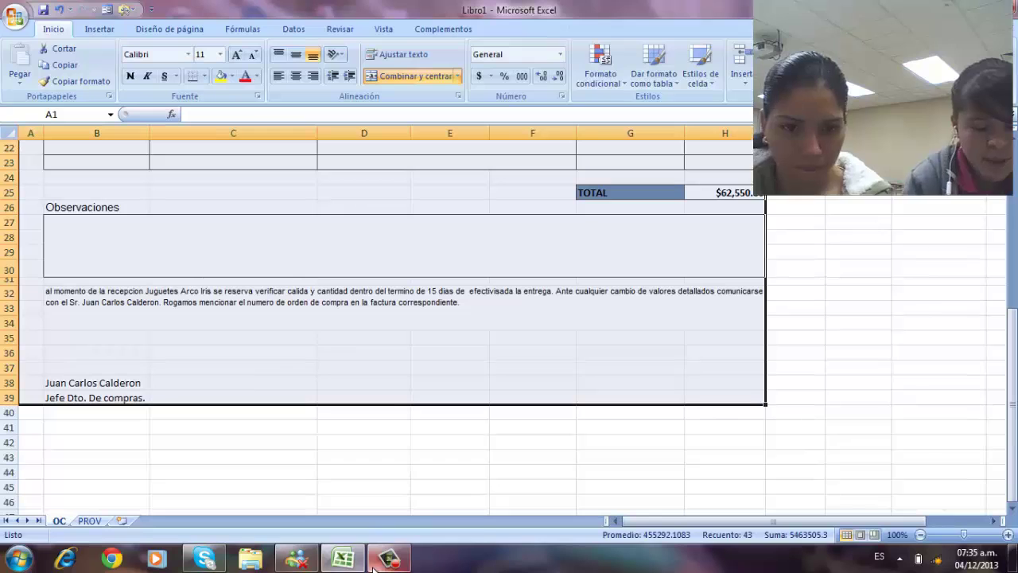
pyautogui.moveTo(376, 567)
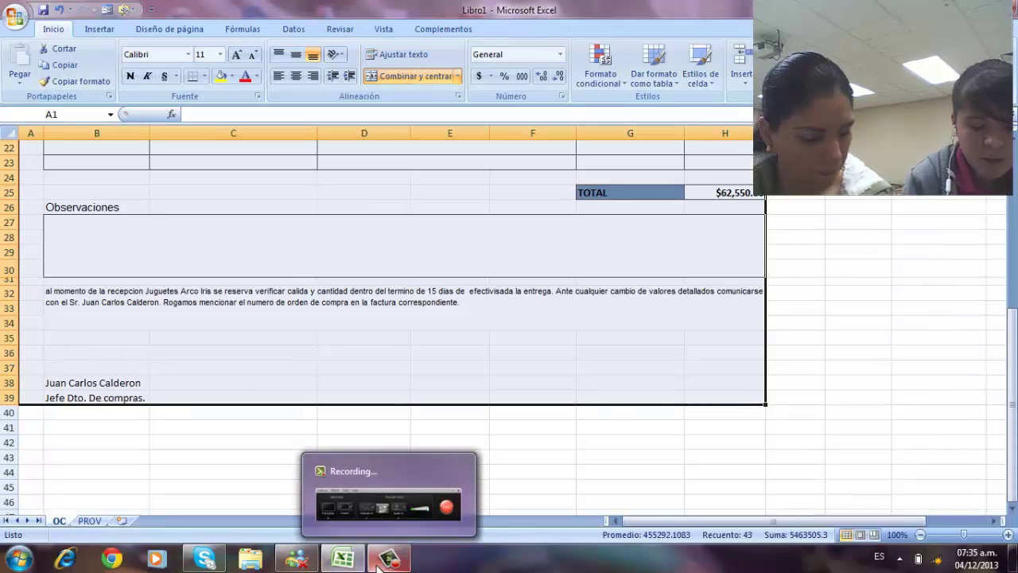
# - Center the order horizontally in Page Setup and print 2 copies on the EPSON TX320F
pyautogui.click(13, 21)
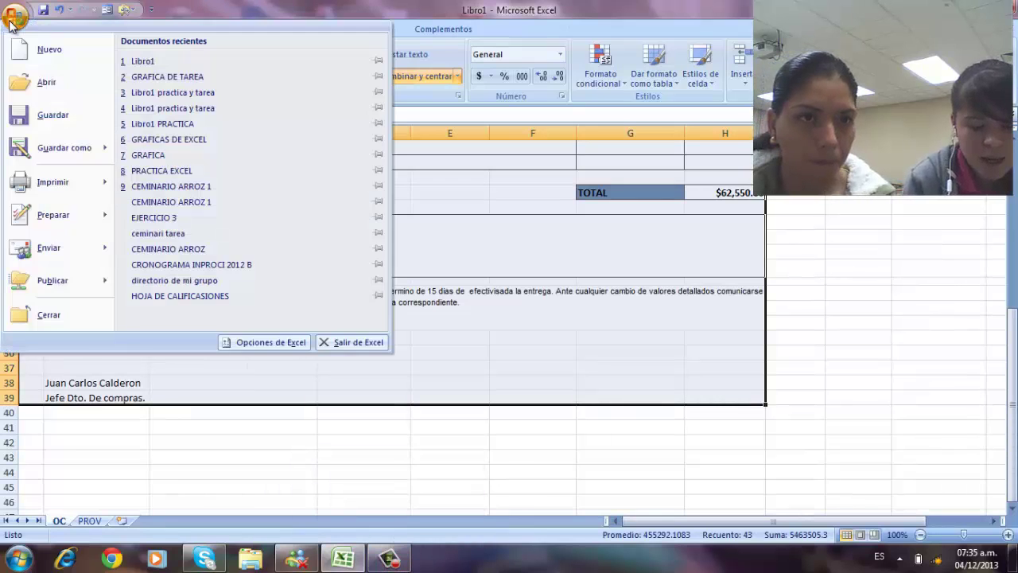
pyautogui.moveTo(70, 183)
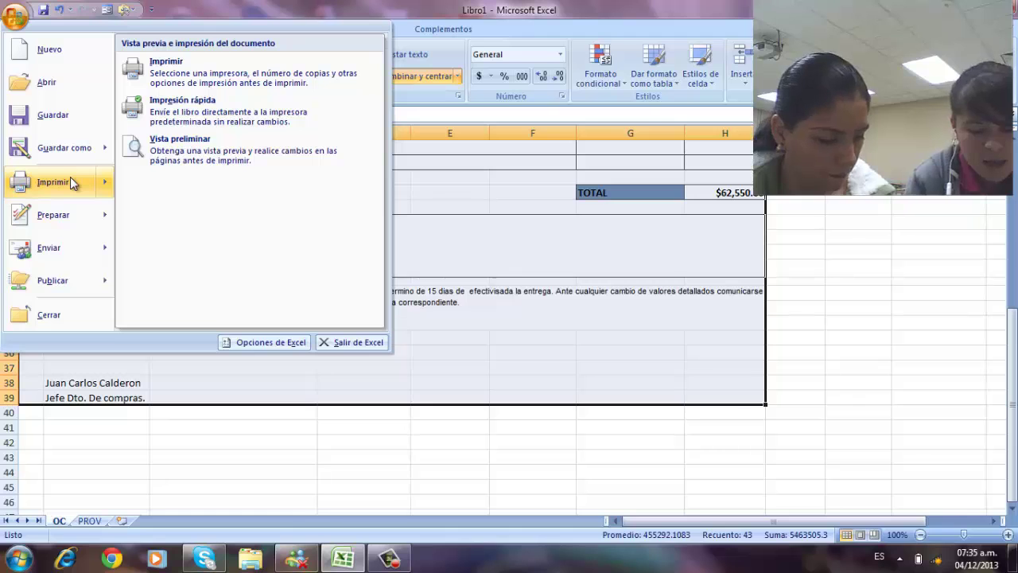
pyautogui.click(70, 182)
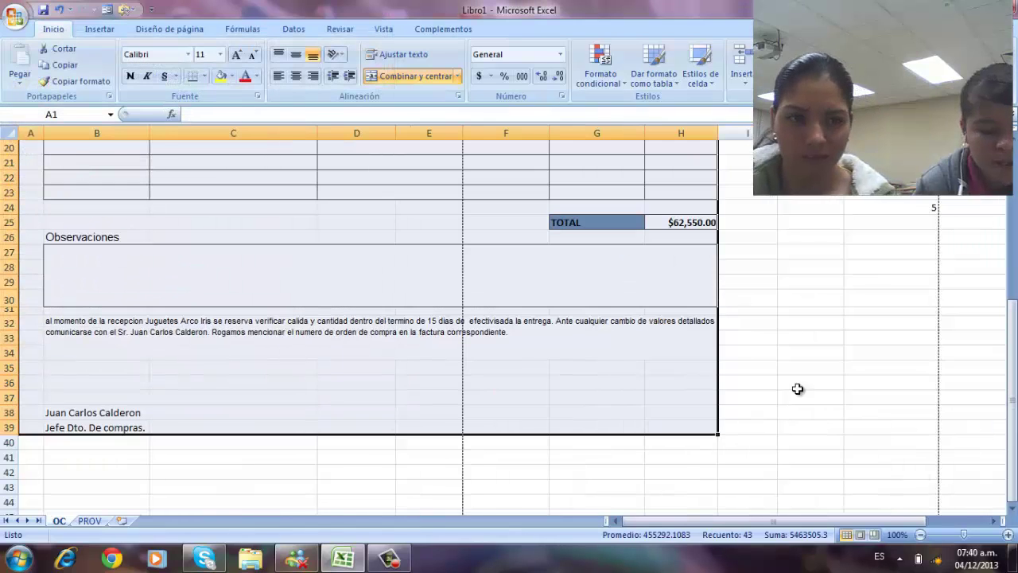
pyautogui.click(15, 21)
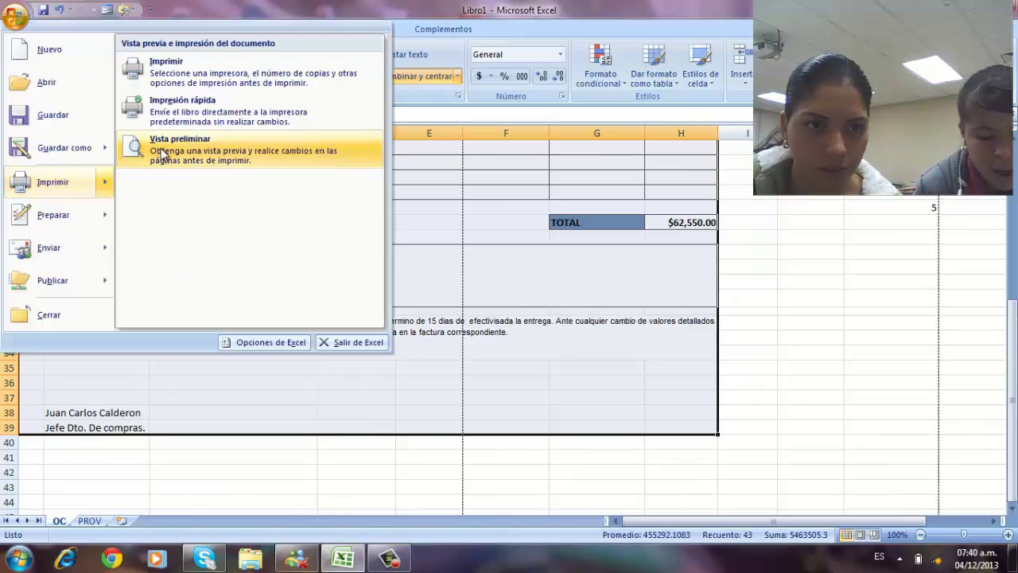
pyautogui.click(162, 145)
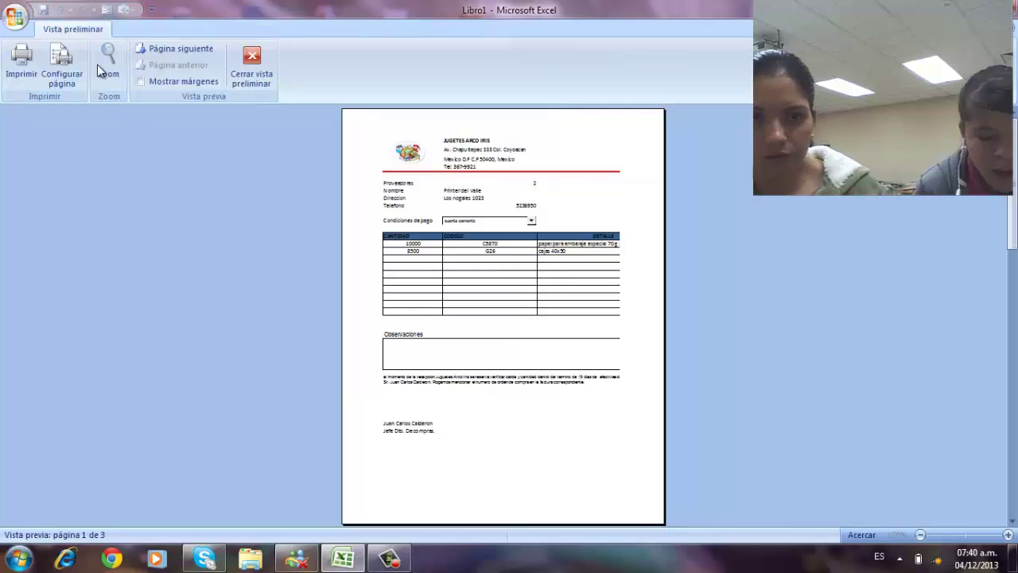
pyautogui.click(66, 67)
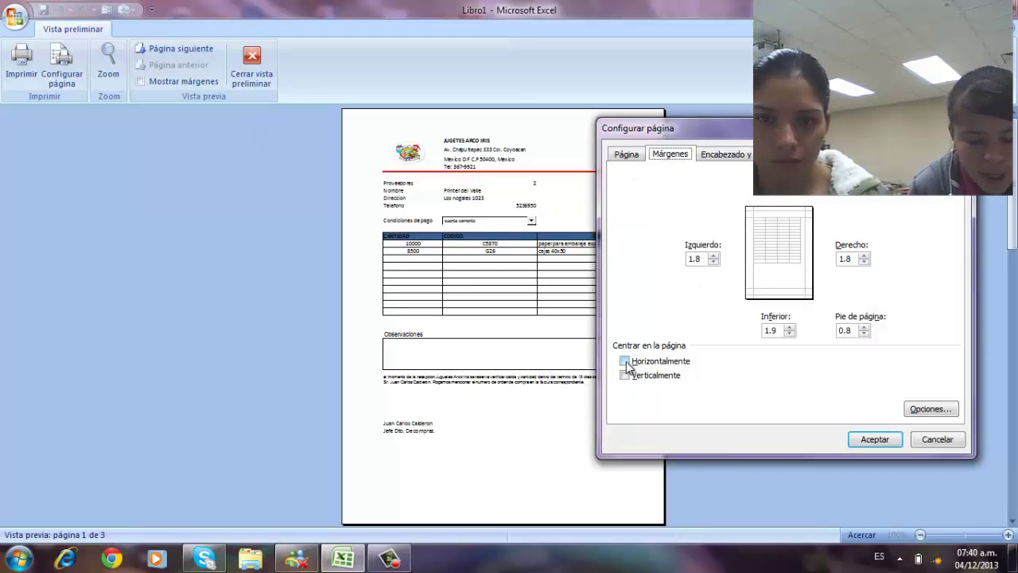
pyautogui.click(626, 362)
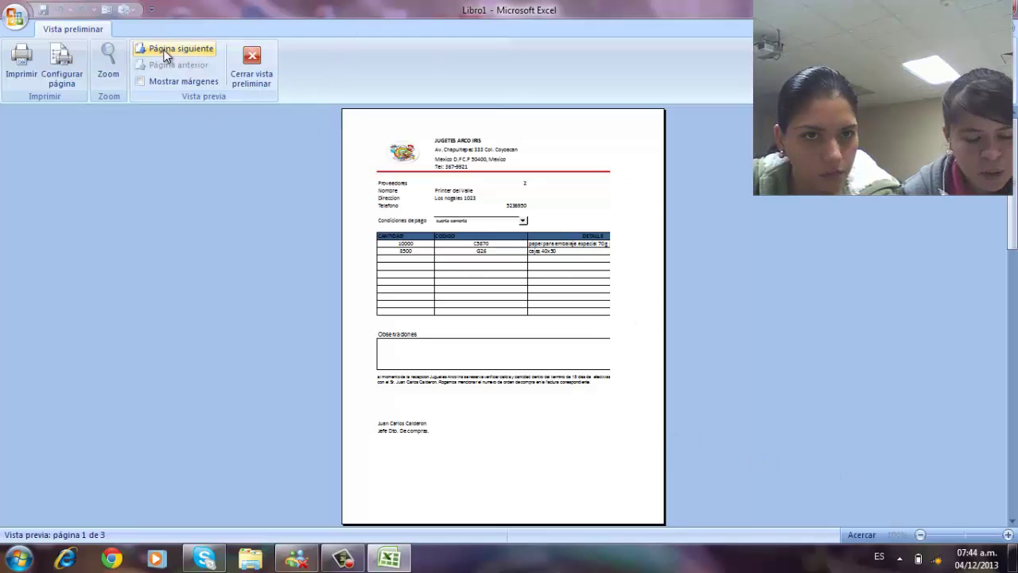
pyautogui.click(21, 60)
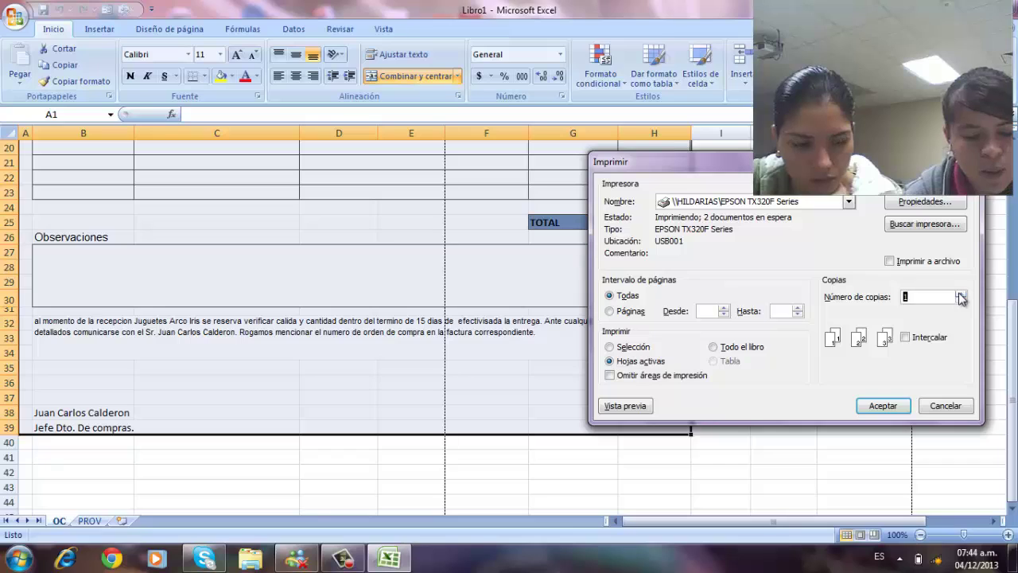
pyautogui.click(960, 294)
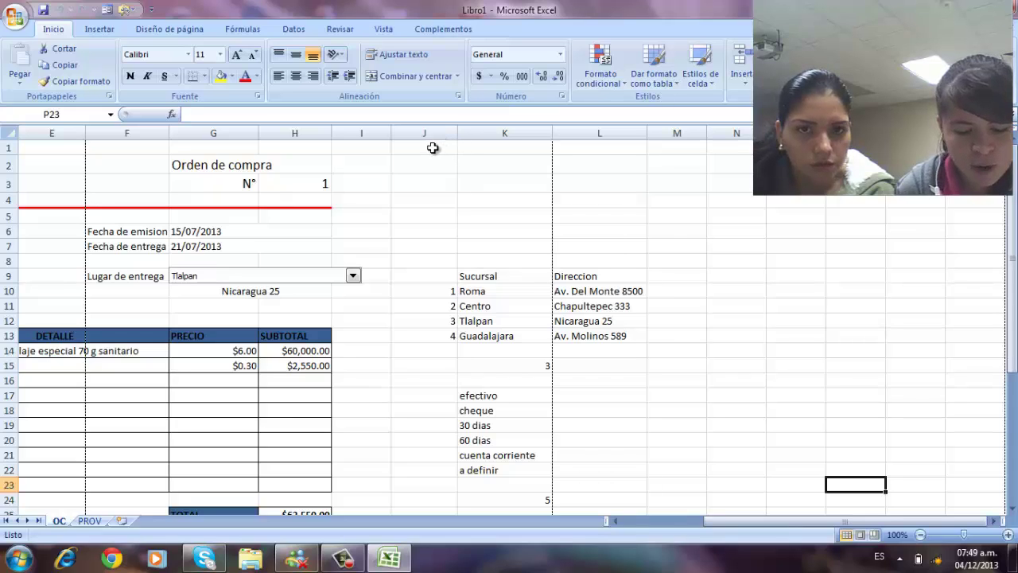
# - Hide columns J–M through Formato > Ocultar y mostrar > Ocultar columnas
pyautogui.click(432, 148)
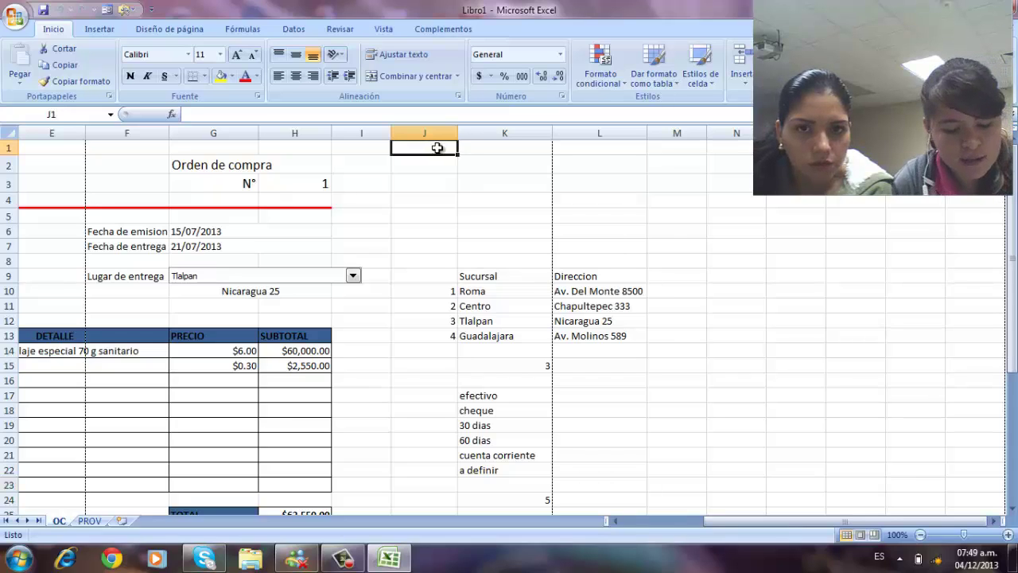
pyautogui.moveTo(436, 147); pyautogui.dragTo(657, 481)
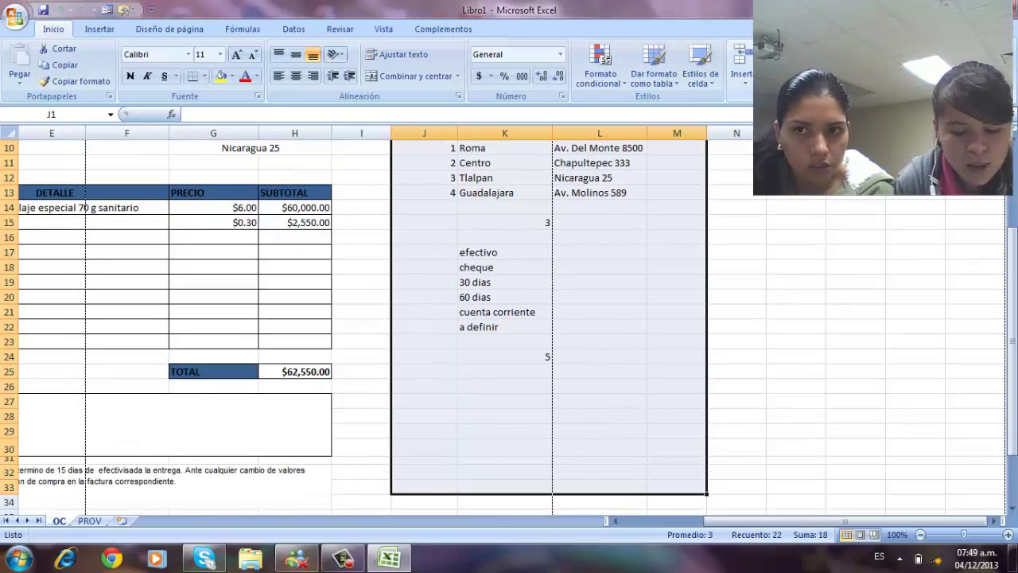
pyautogui.click(815, 69)
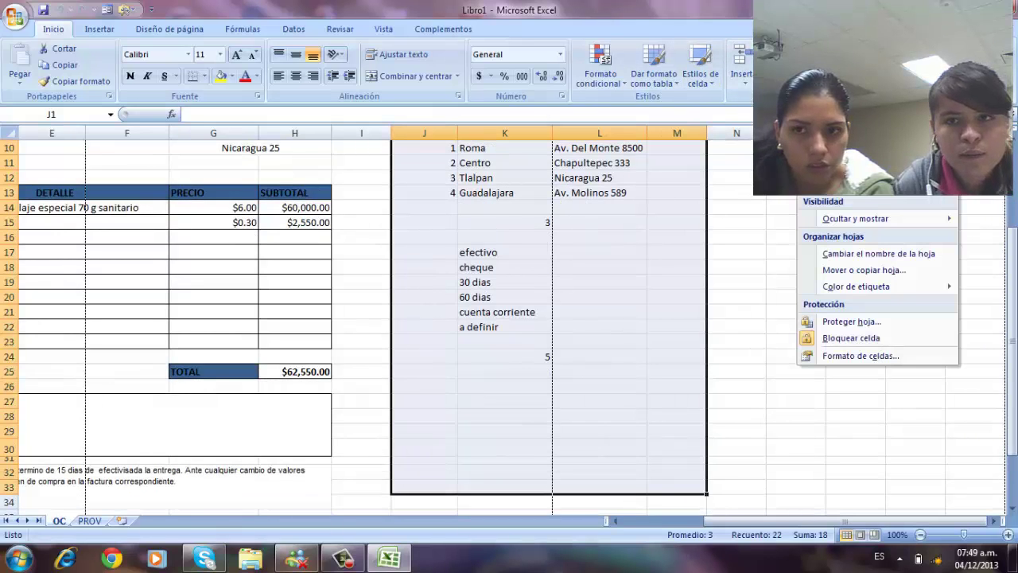
pyautogui.moveTo(883, 220)
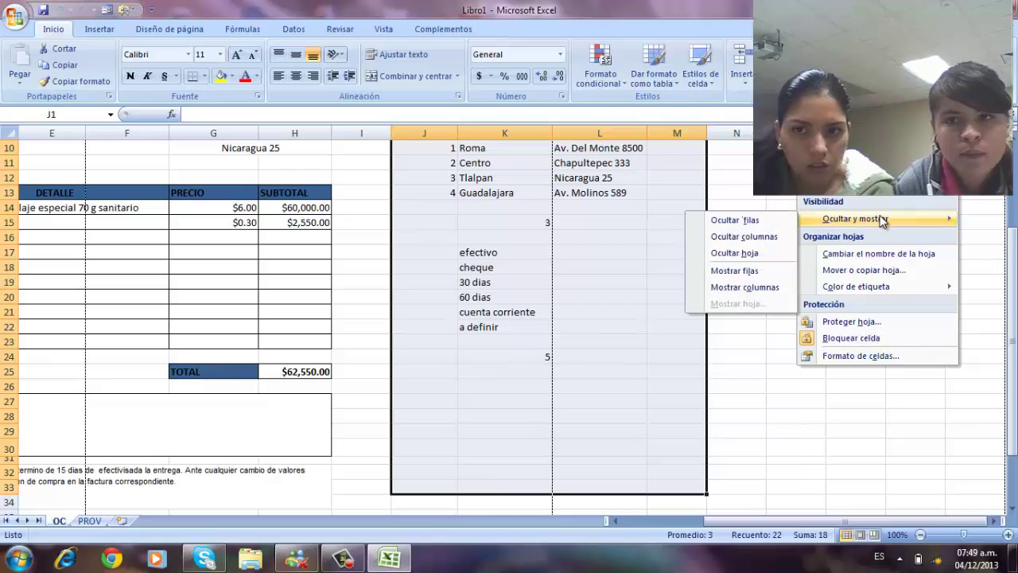
pyautogui.click(768, 239)
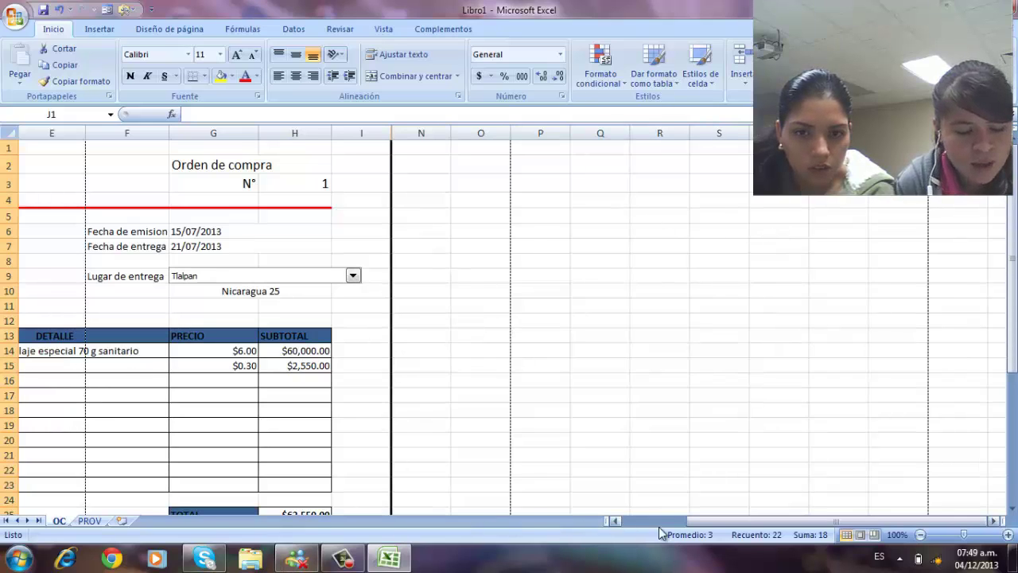
pyautogui.moveTo(688, 521); pyautogui.dragTo(617, 521)
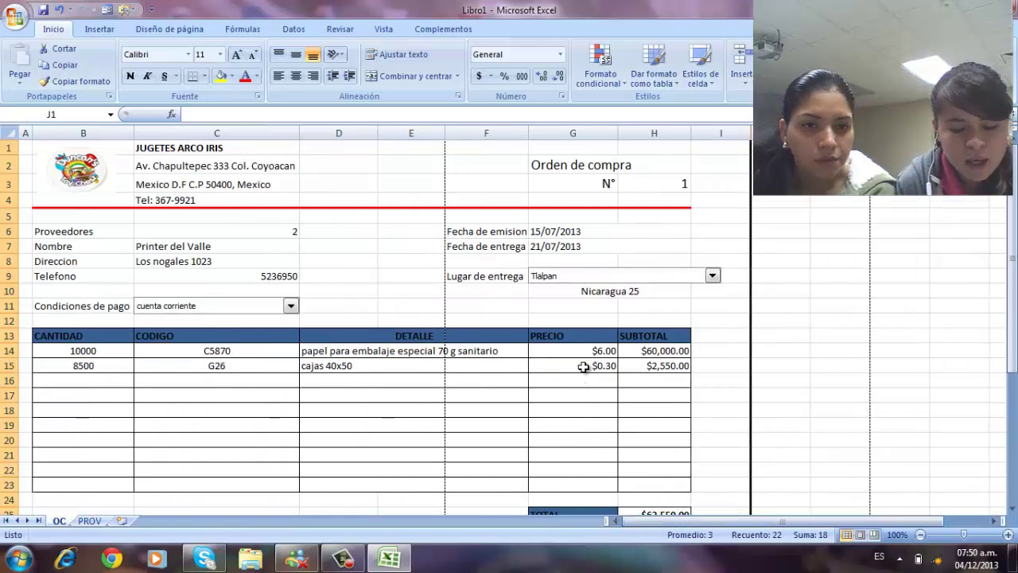
pyautogui.scroll(-8, 583, 374)
pyautogui.scroll(8, 583, 367)
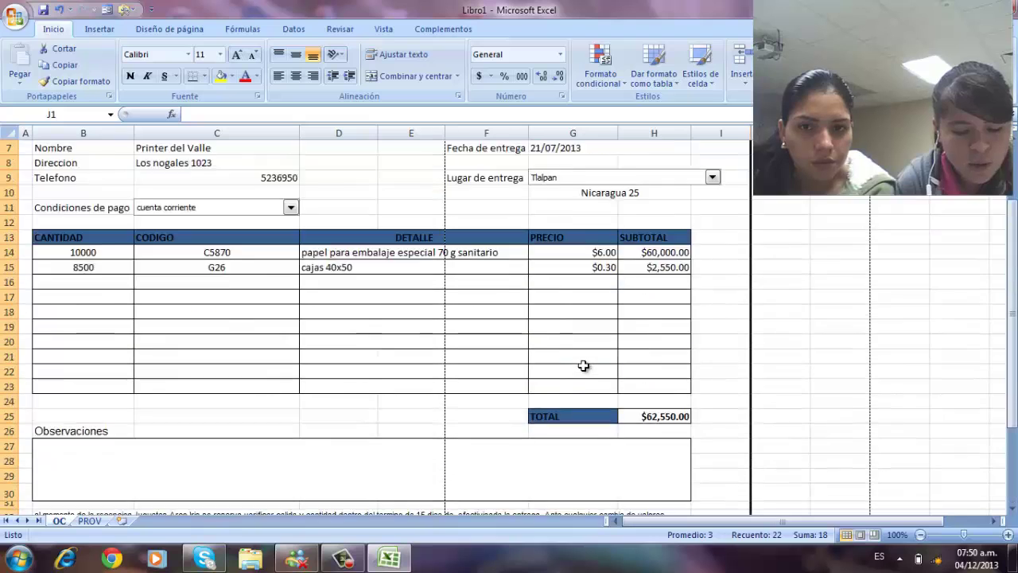
# - Exit Excel 2007 from the Office button menu after browsing its Enviar submenu
pyautogui.click(16, 17)
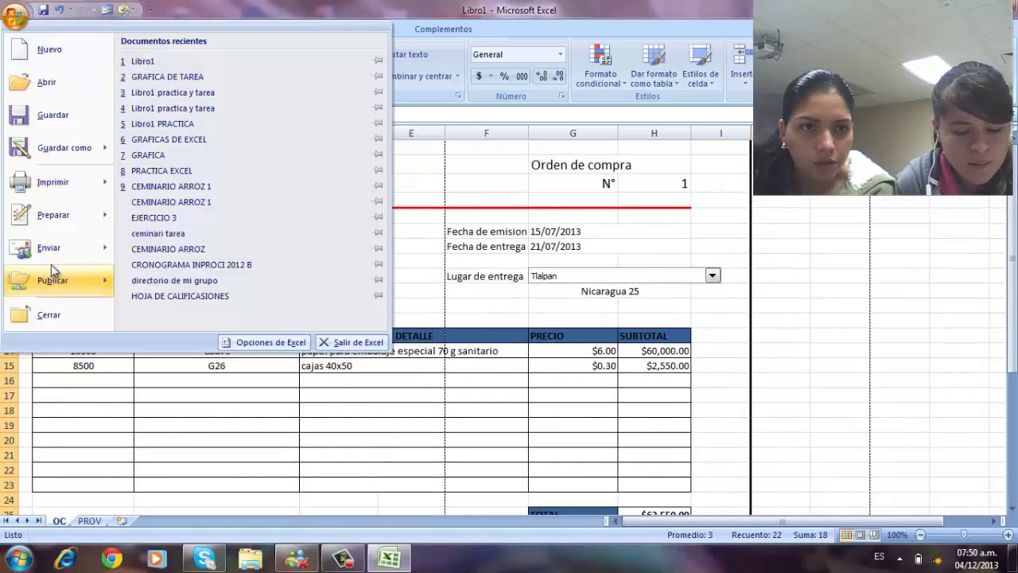
pyautogui.moveTo(60, 251)
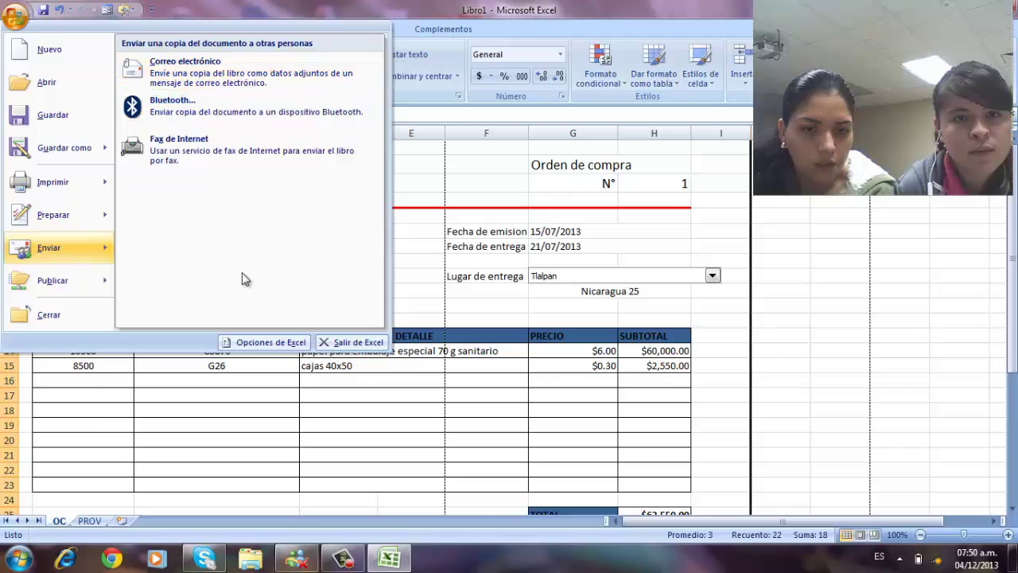
pyautogui.click(329, 562)
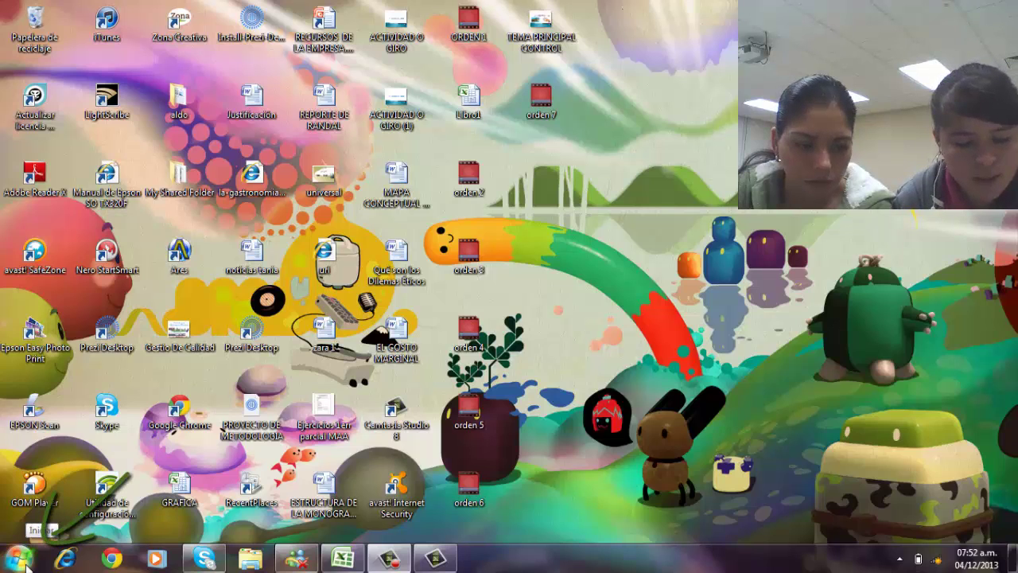
# - Launch Microsoft Office Excel 2007 from the Windows Start menu
pyautogui.click(19, 560)
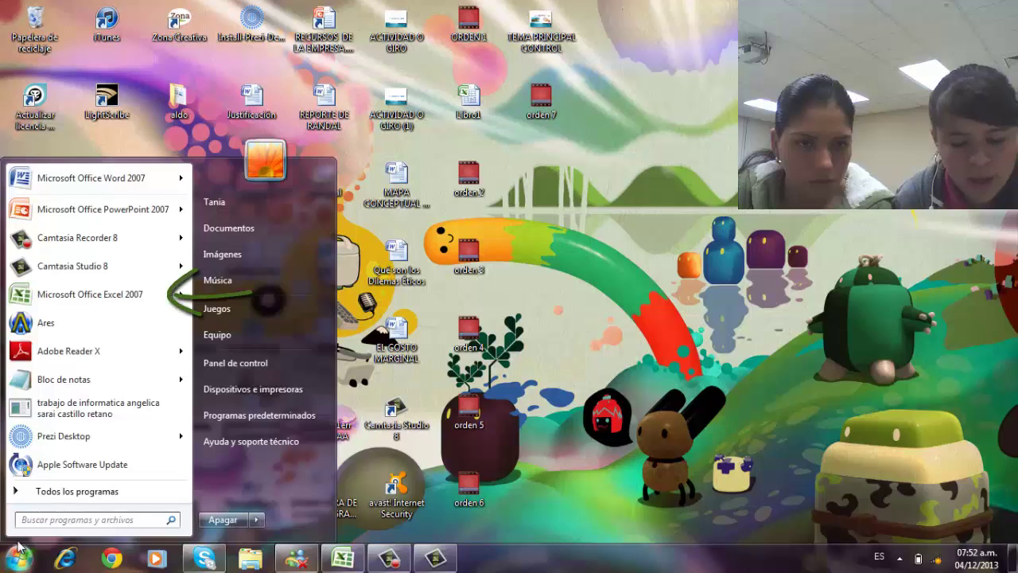
pyautogui.click(86, 295)
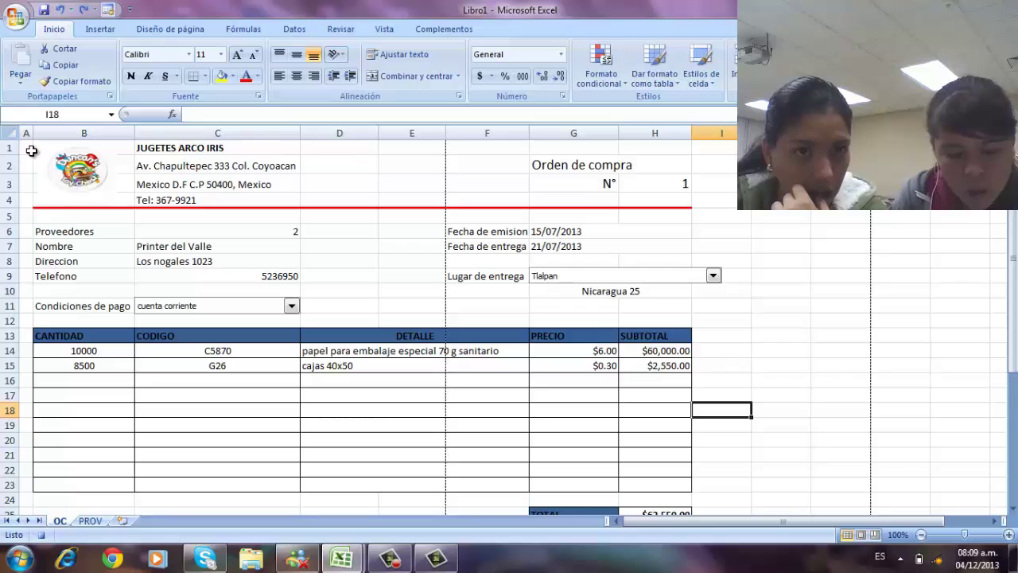
# - Begin recording a macro named 'Nueva' from the Quick Access Toolbar's Macros menu
pyautogui.click(111, 10)
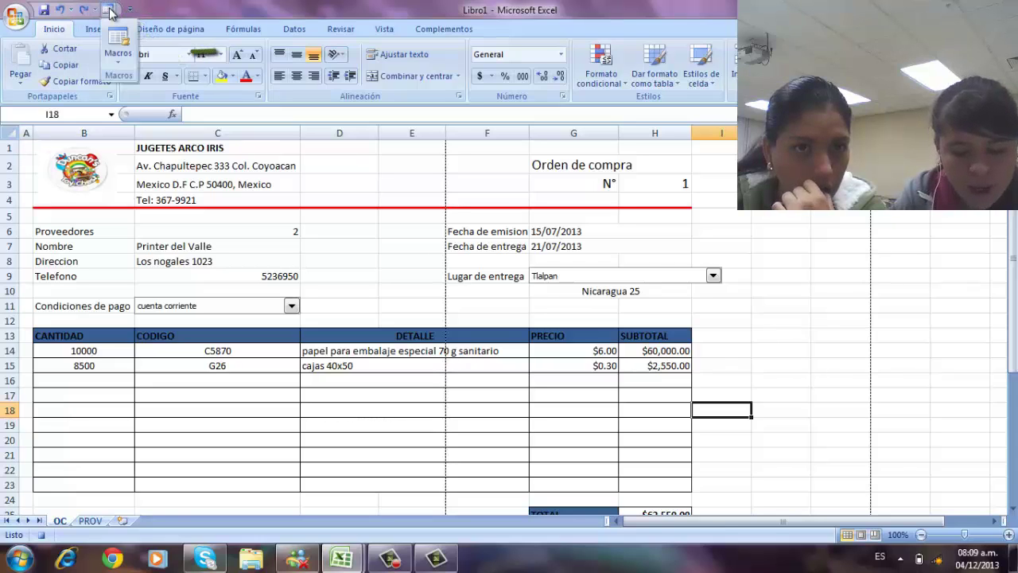
pyautogui.click(119, 59)
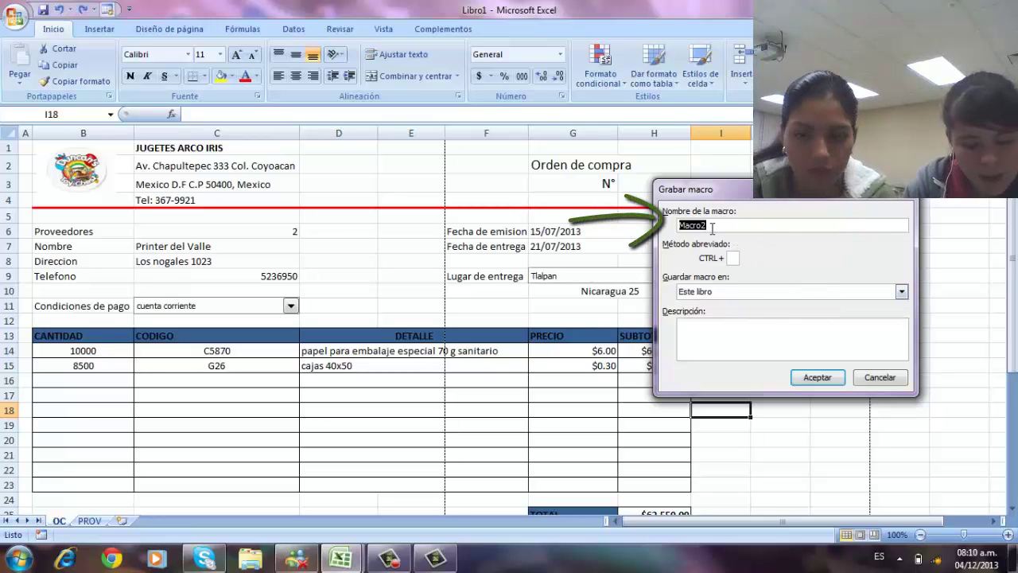
pyautogui.write('Nueva')
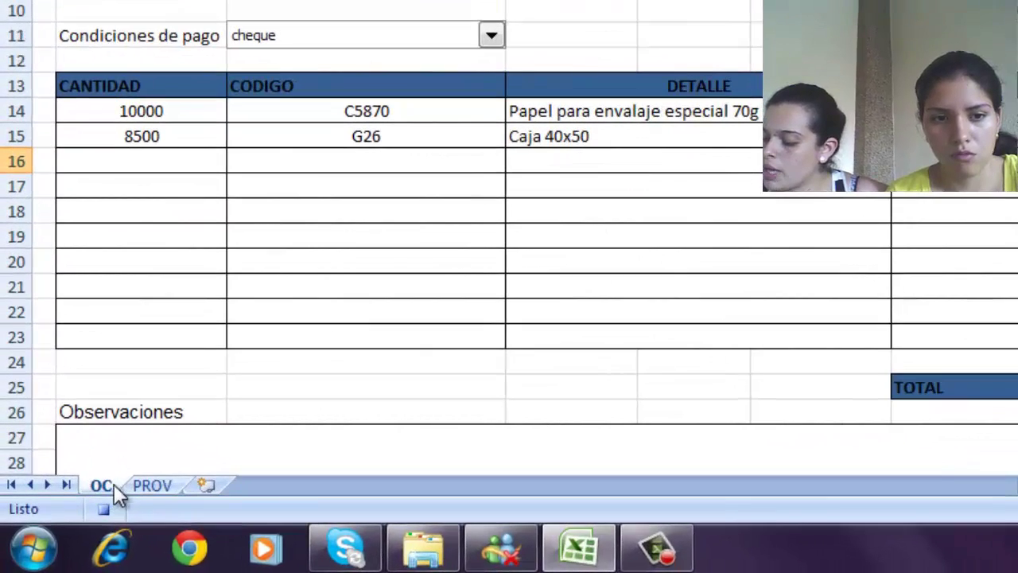
pyautogui.rightClick(108, 482)
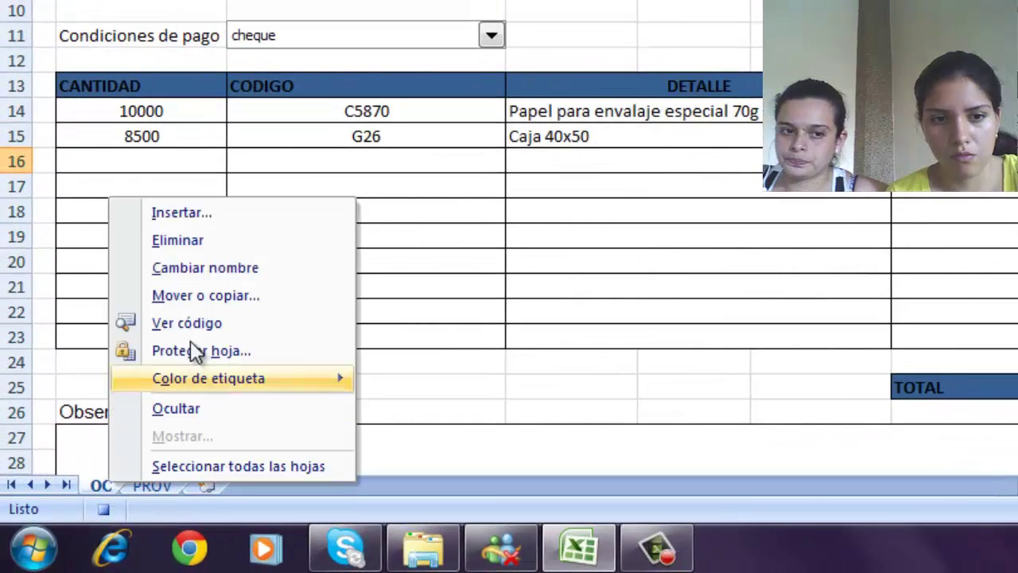
pyautogui.click(206, 296)
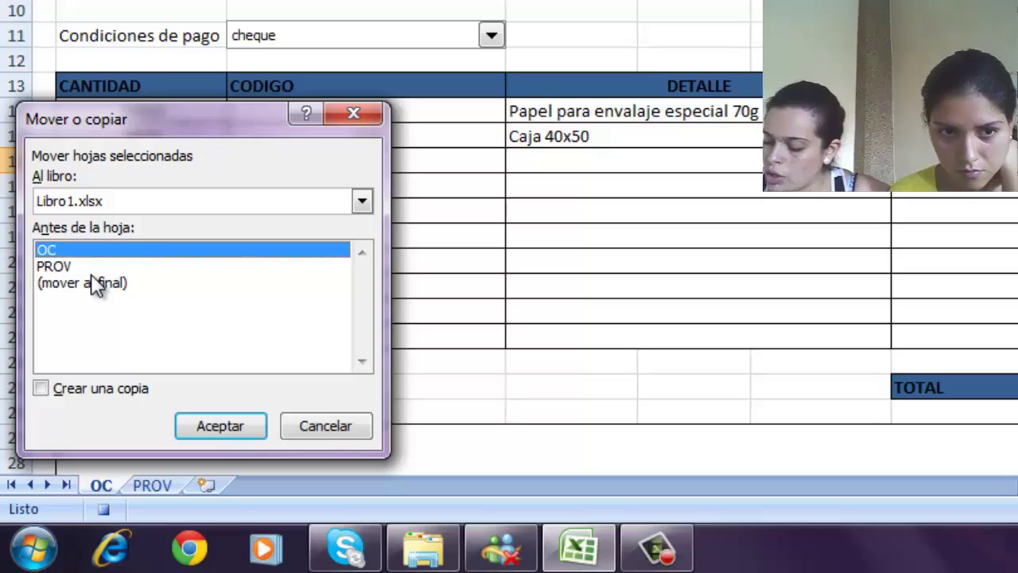
pyautogui.click(94, 283)
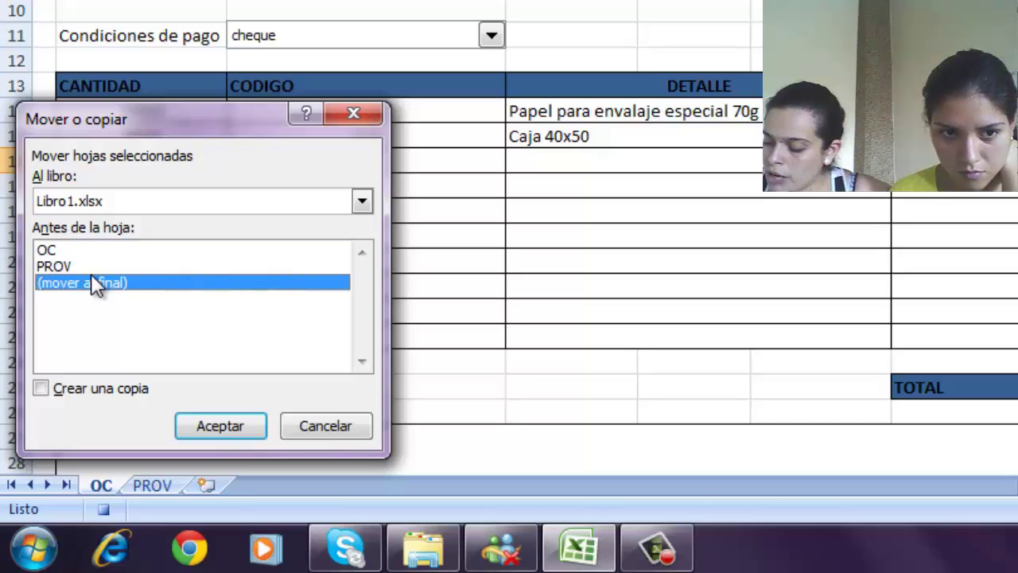
pyautogui.click(41, 388)
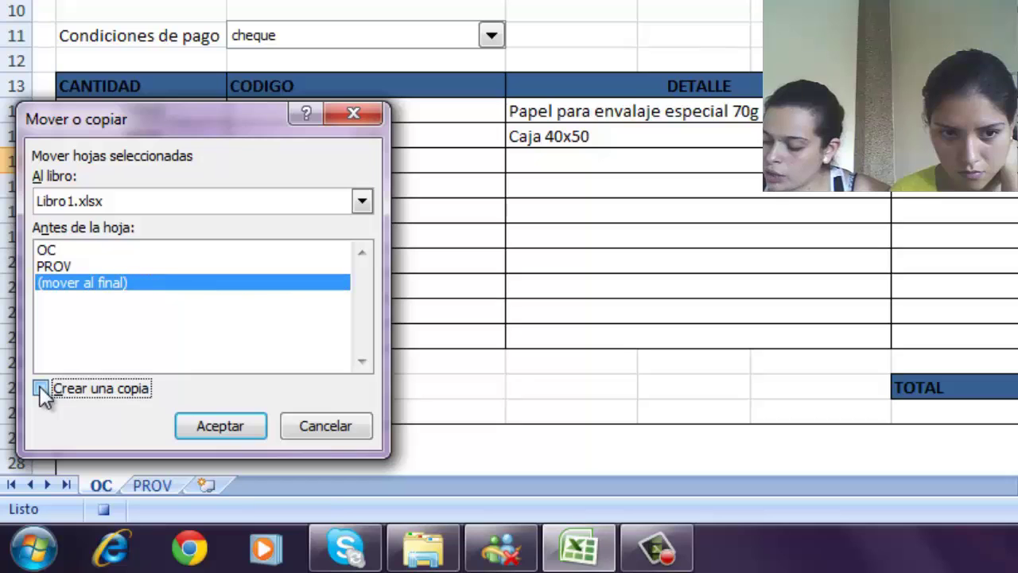
pyautogui.click(219, 426)
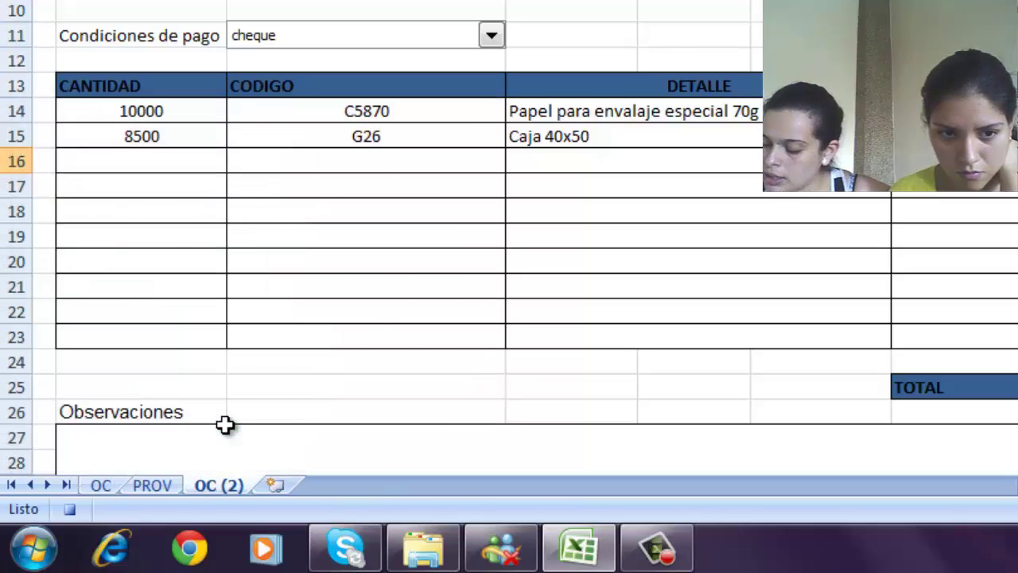
pyautogui.click(111, 486)
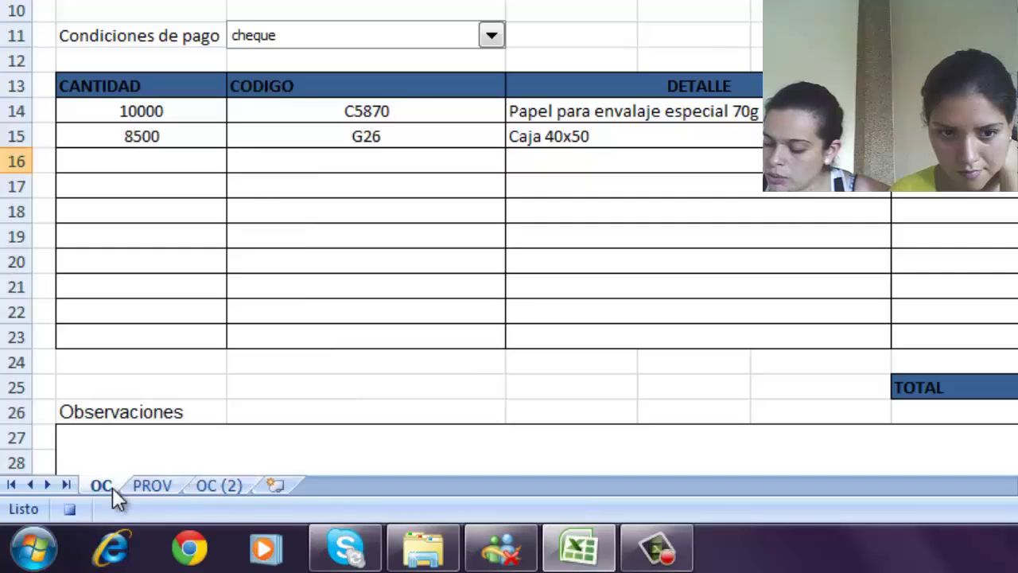
pyautogui.rightClick(209, 487)
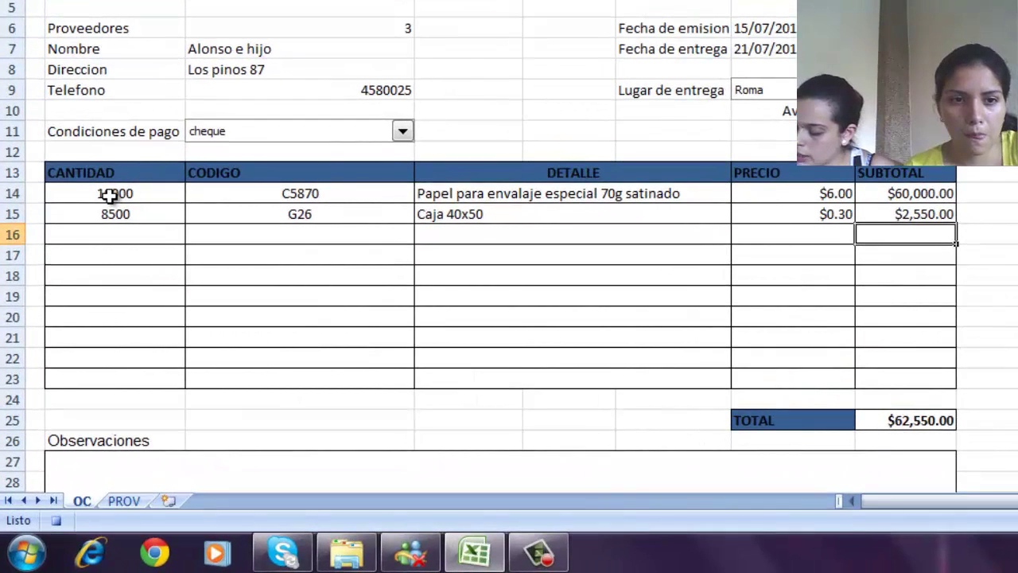
# - Clear the contents of item rows B14:H15 so the TOTAL reads $0.00
pyautogui.moveTo(109, 195); pyautogui.dragTo(912, 205)
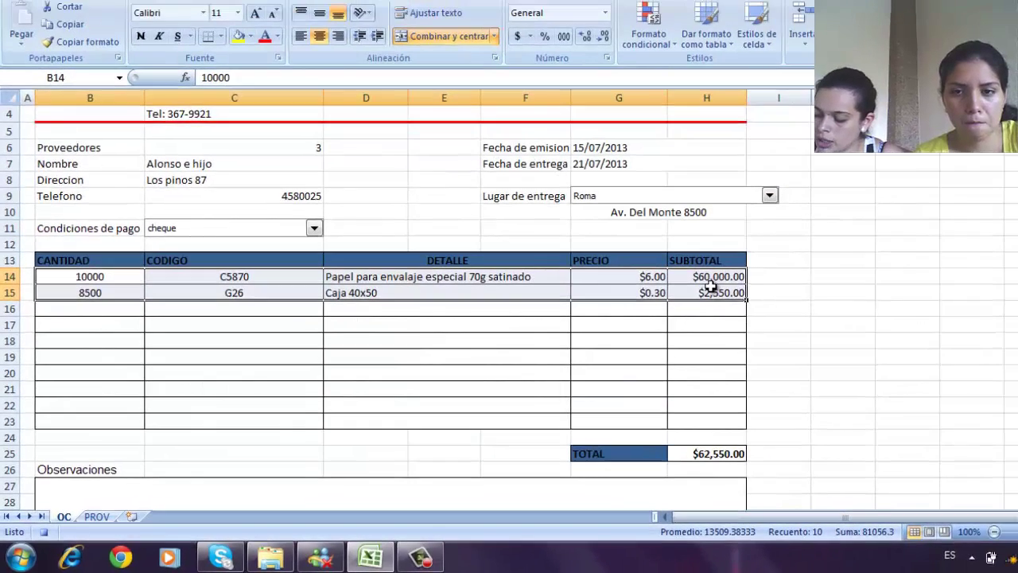
pyautogui.rightClick(724, 281)
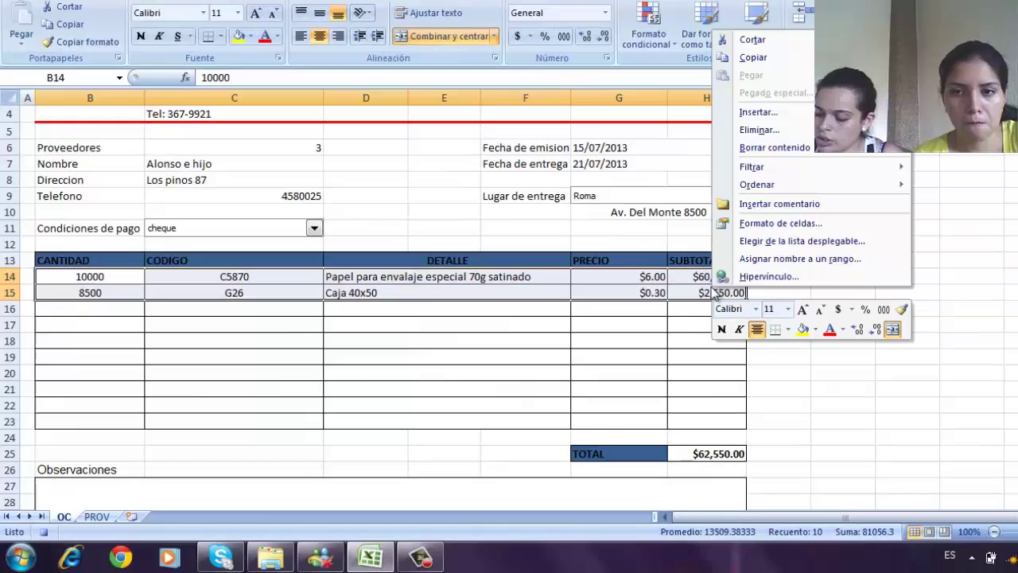
pyautogui.click(745, 148)
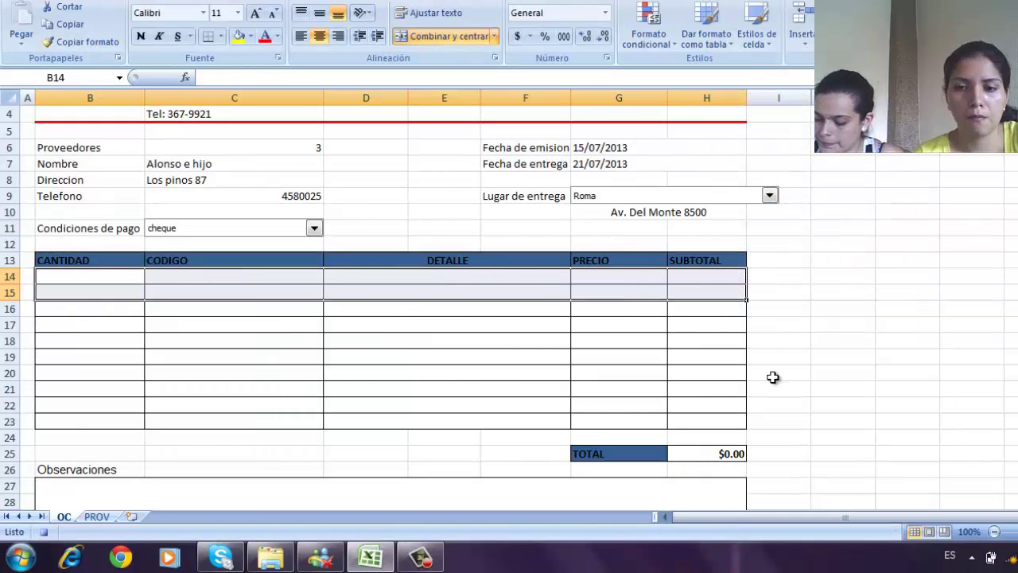
pyautogui.click(813, 366)
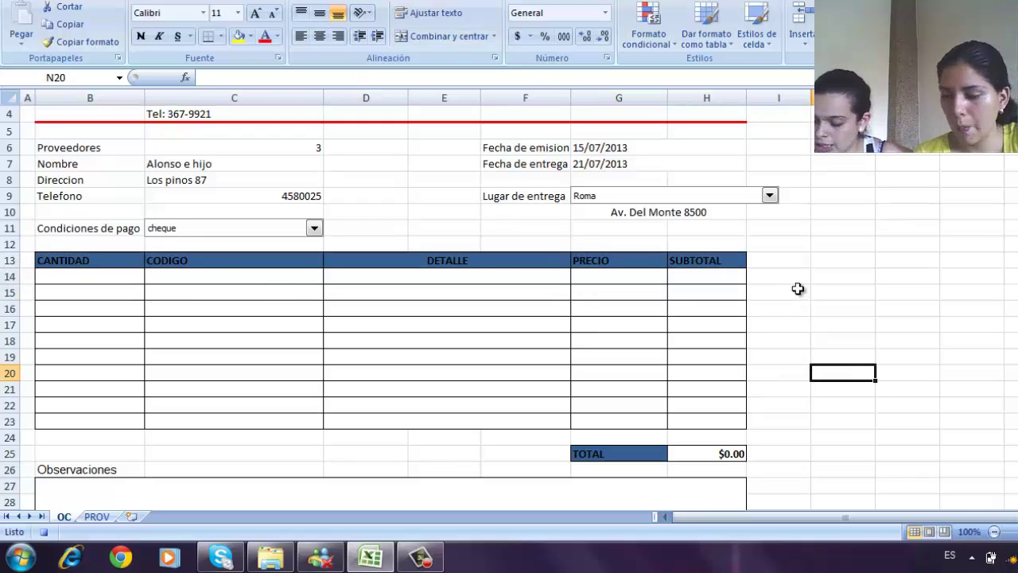
pyautogui.scroll(1, 798, 289)
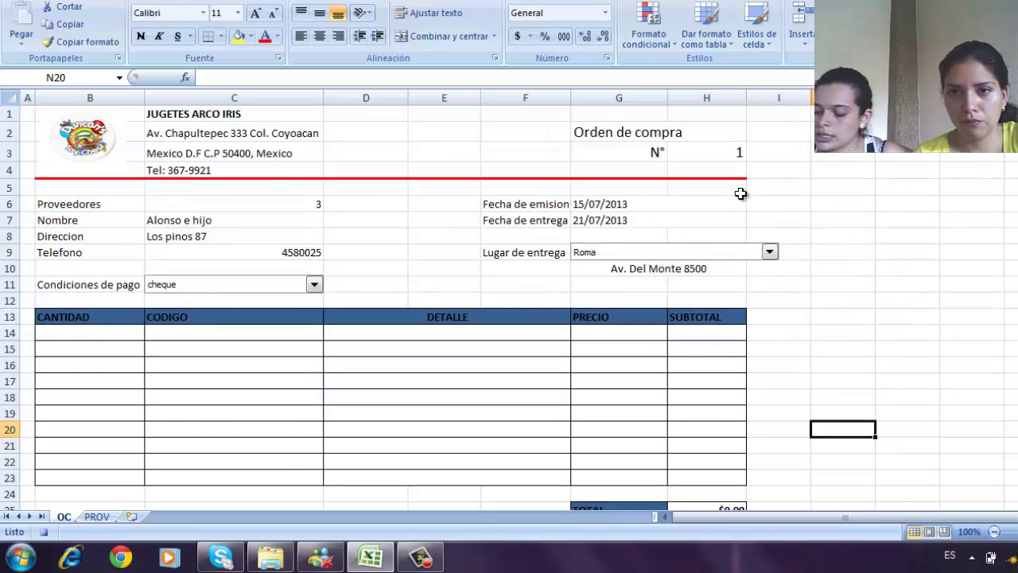
# - Copy order number 1 from H3 and paste it into N3 as values only
pyautogui.click(708, 154)
pyautogui.rightClick(710, 154)
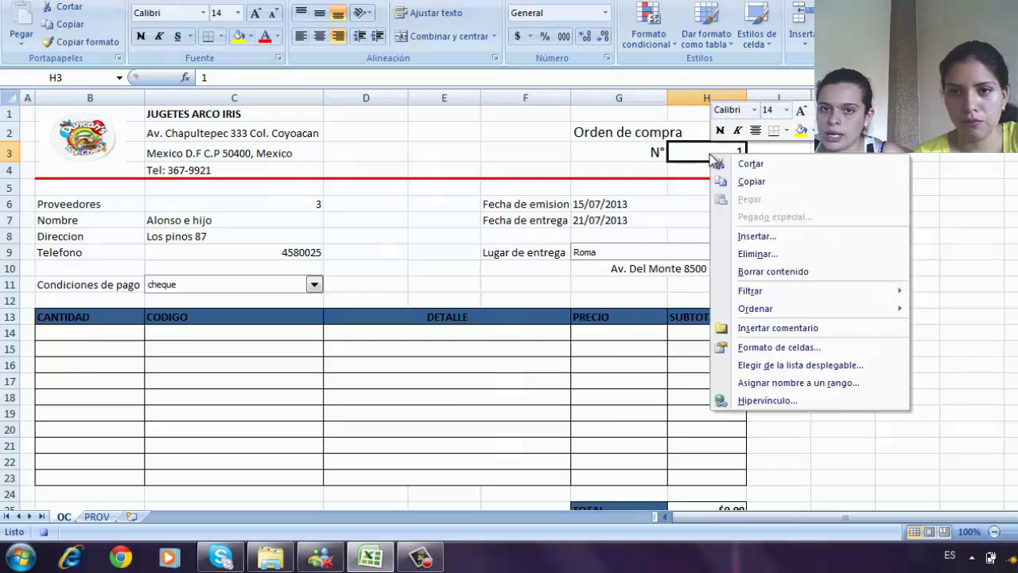
pyautogui.click(751, 182)
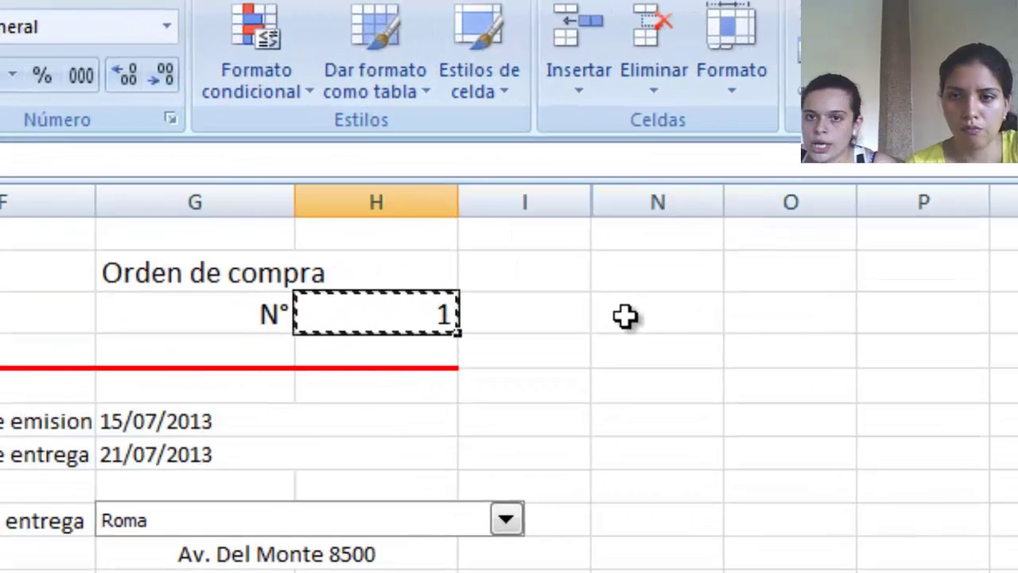
pyautogui.click(625, 316)
pyautogui.rightClick(627, 320)
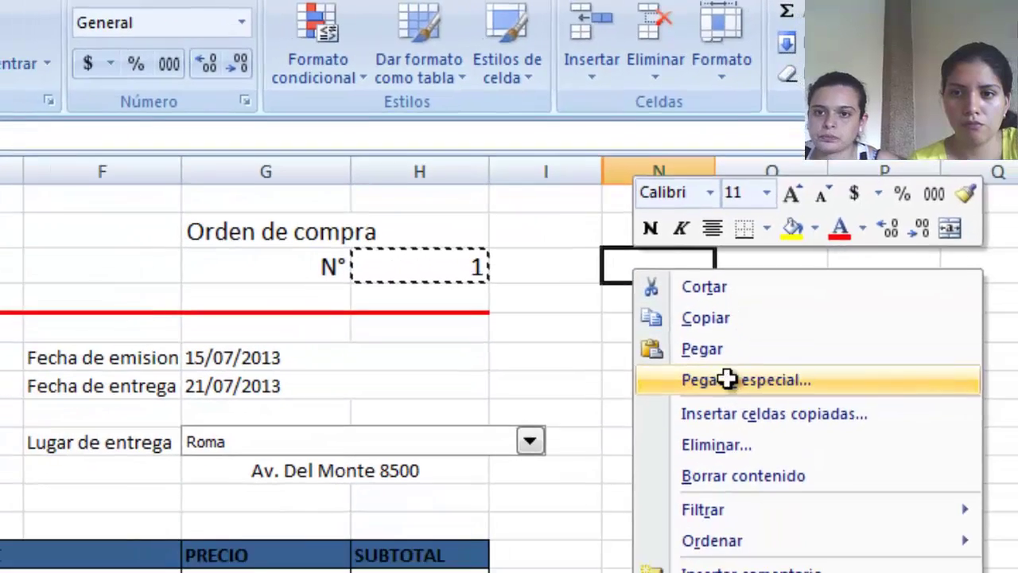
pyautogui.click(738, 446)
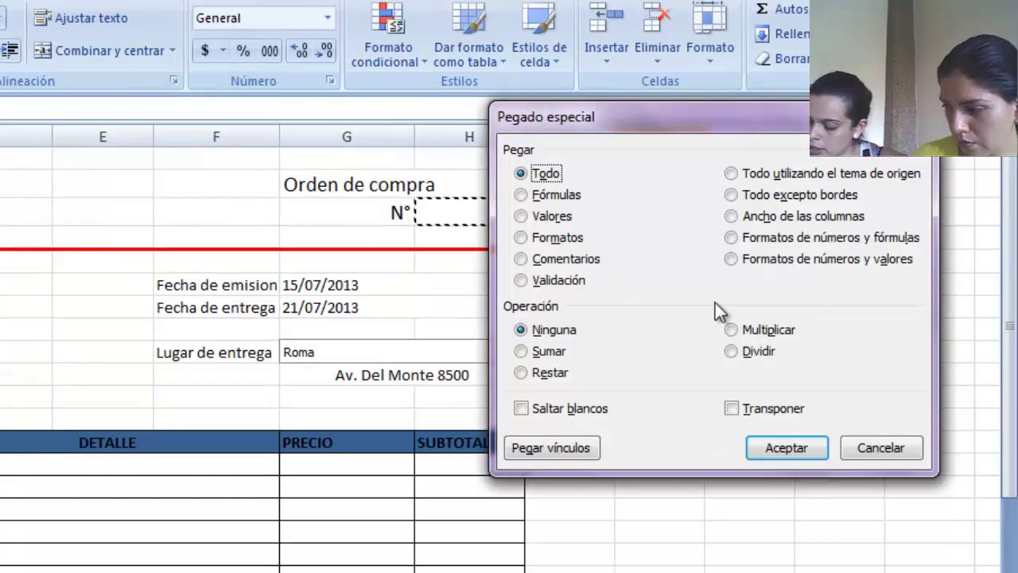
pyautogui.click(521, 217)
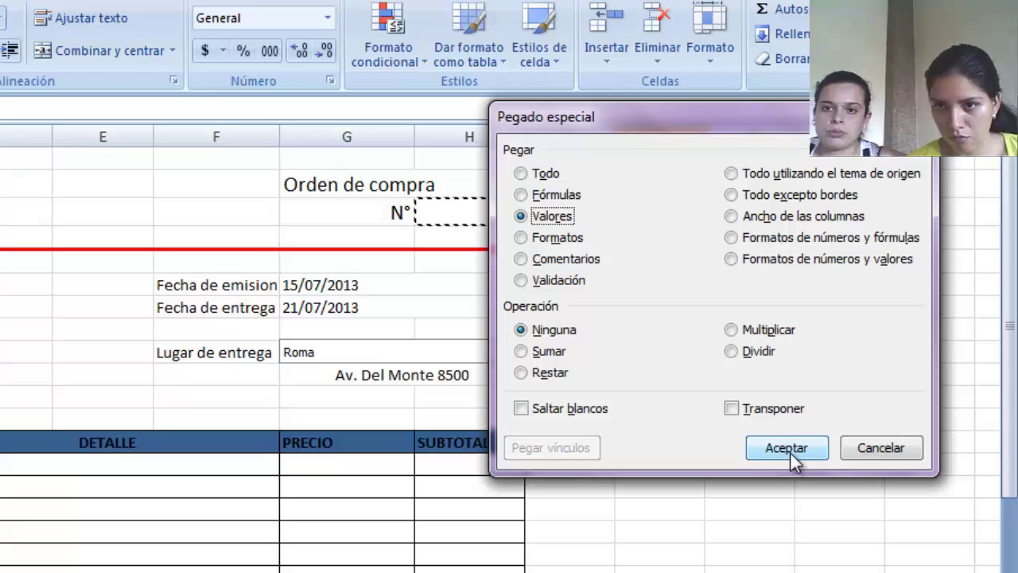
pyautogui.click(787, 448)
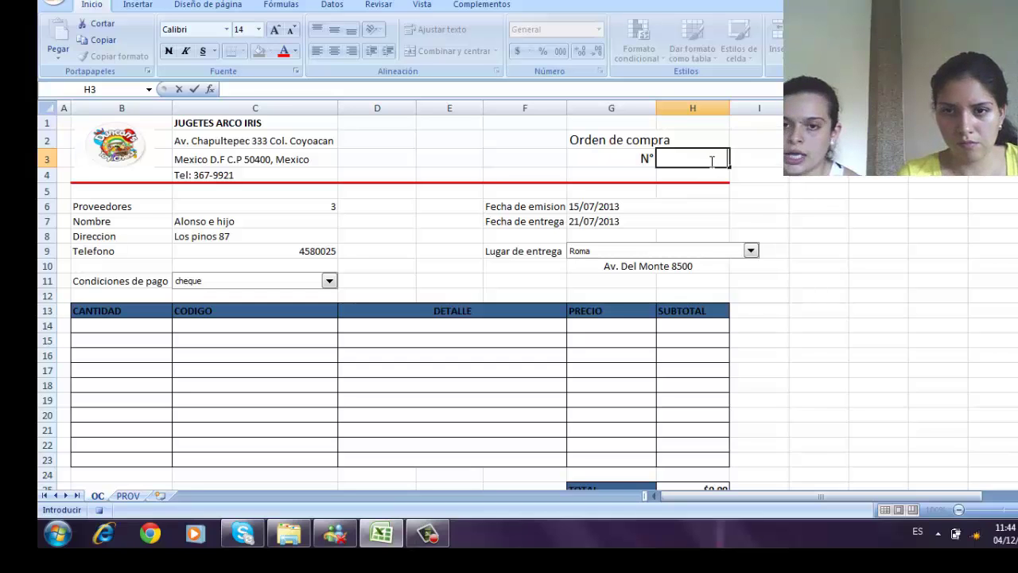
# - Enter =N3+1 in H3 so the order number shows 2, then stop macro recording
pyautogui.write('=')
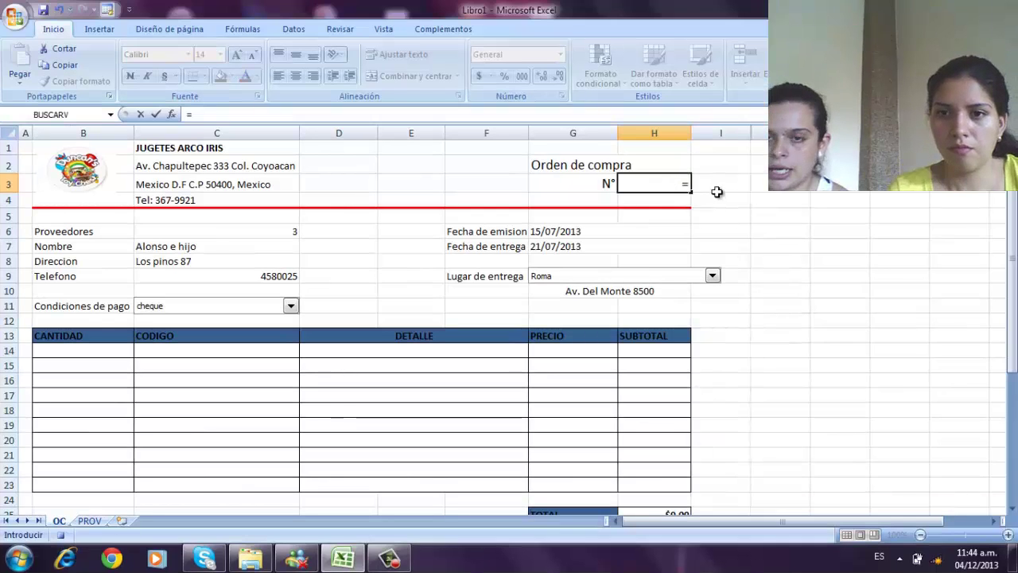
pyautogui.click(802, 160)
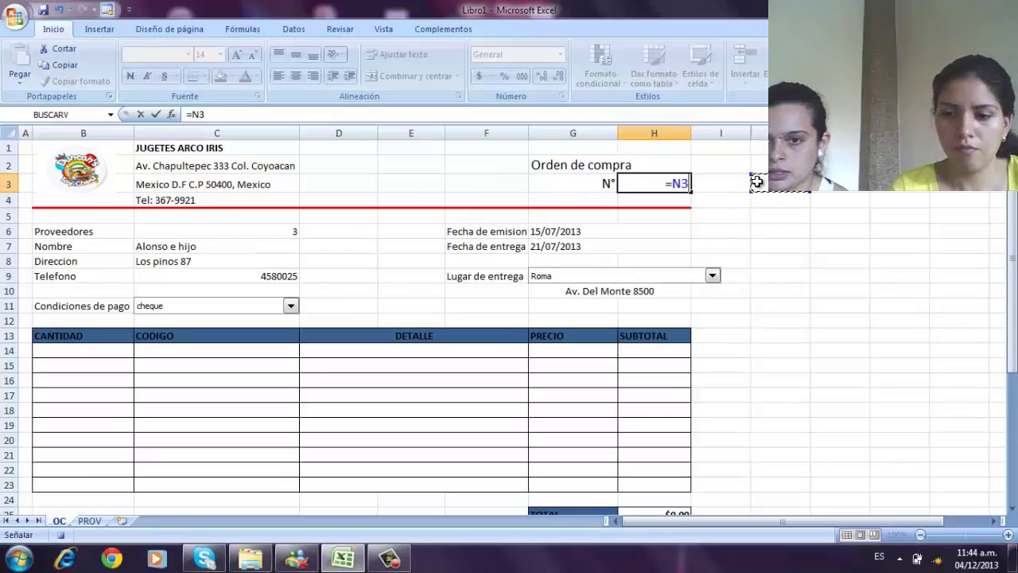
pyautogui.write('+1')
pyautogui.moveTo(390, 556)
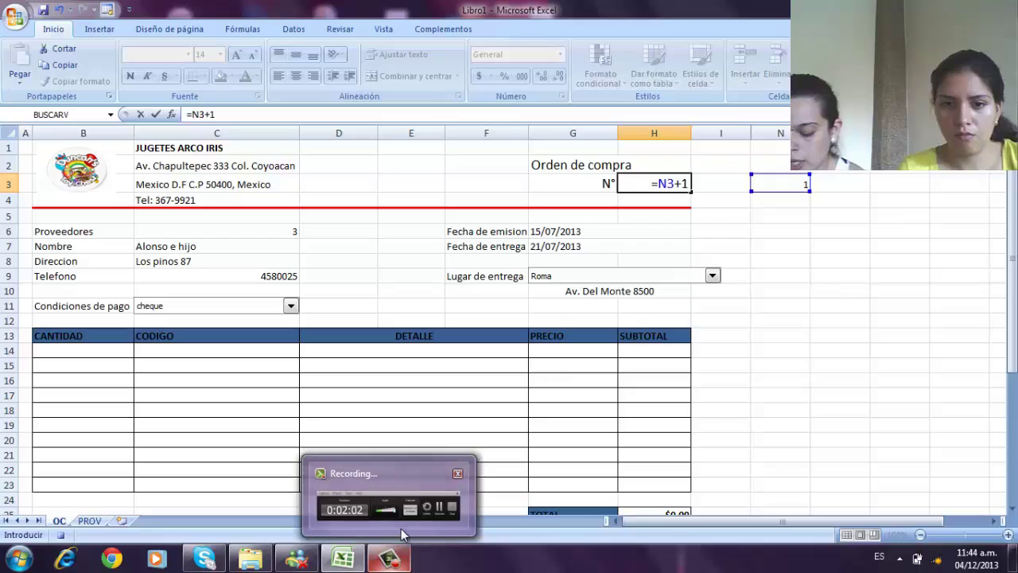
pyautogui.moveTo(401, 528)
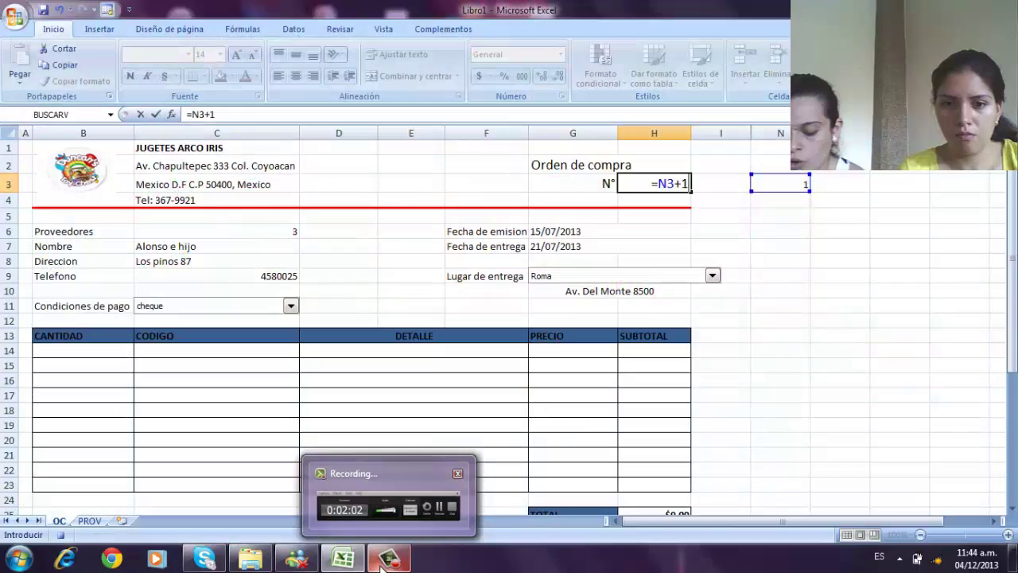
pyautogui.click(391, 559)
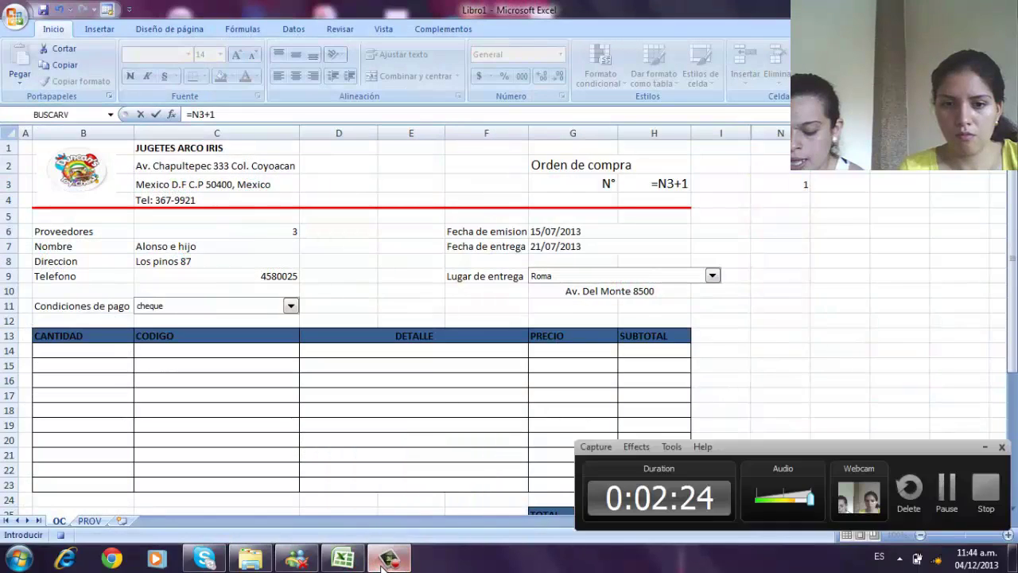
pyautogui.click(944, 490)
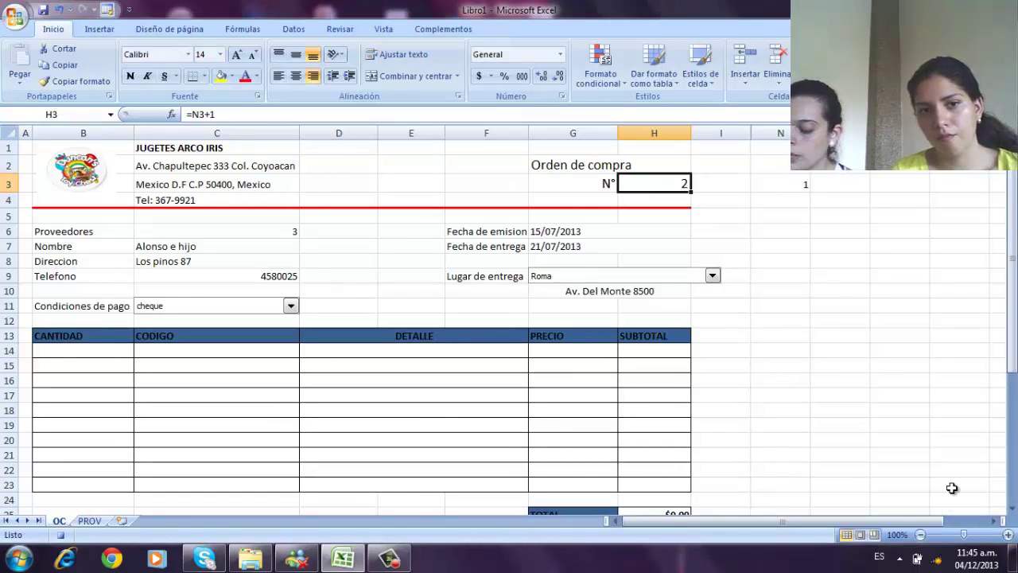
pyautogui.click(180, 234)
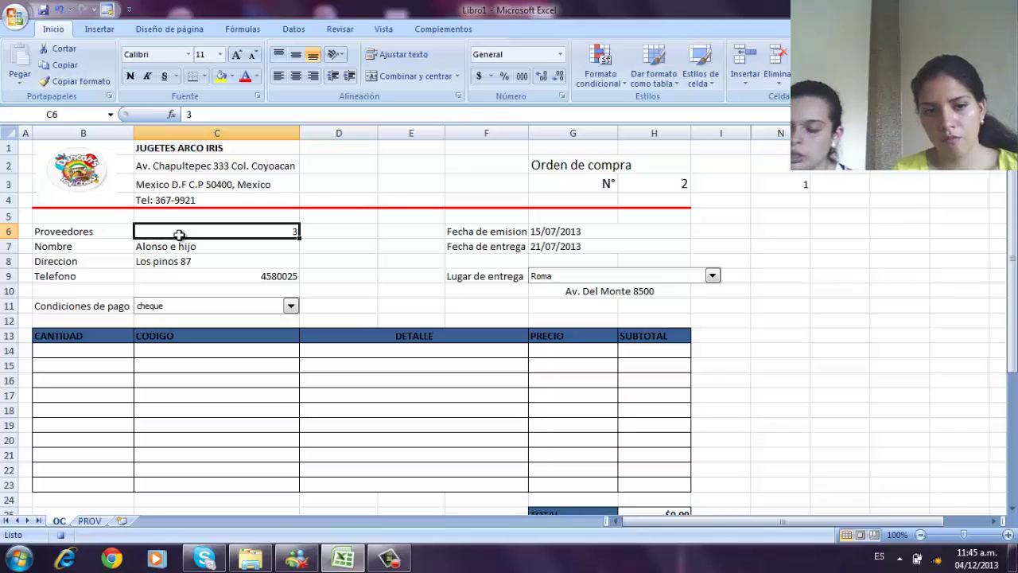
pyautogui.click(62, 536)
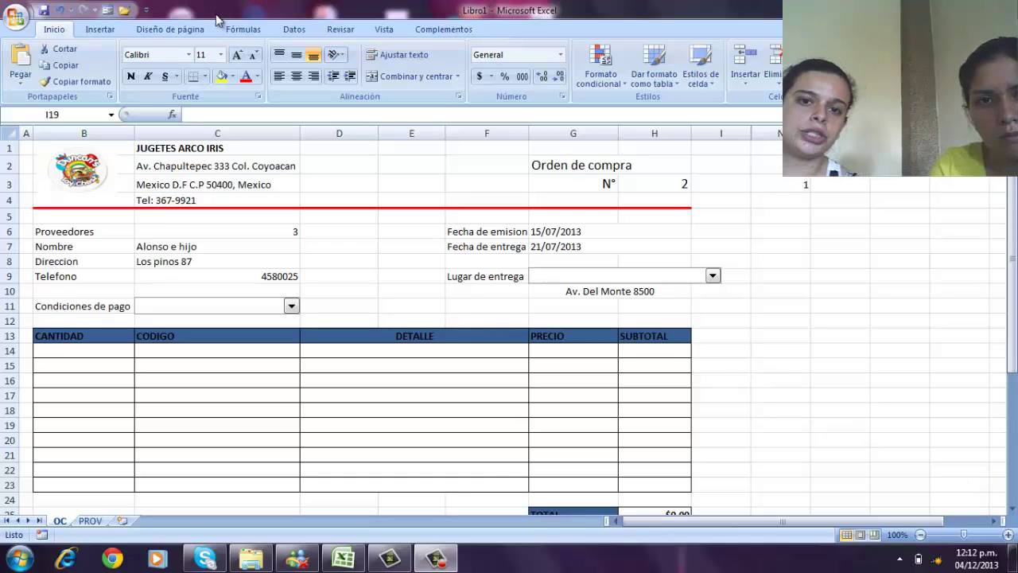
# - Enable Mostrar ficha Programador on the Más frecuentes page of Excel Options
pyautogui.click(146, 12)
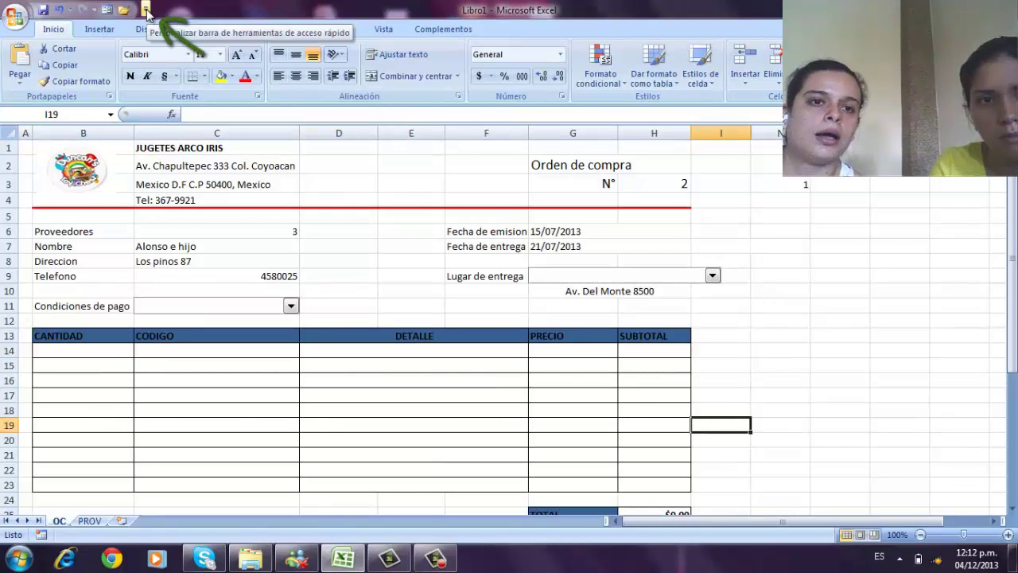
pyautogui.click(146, 11)
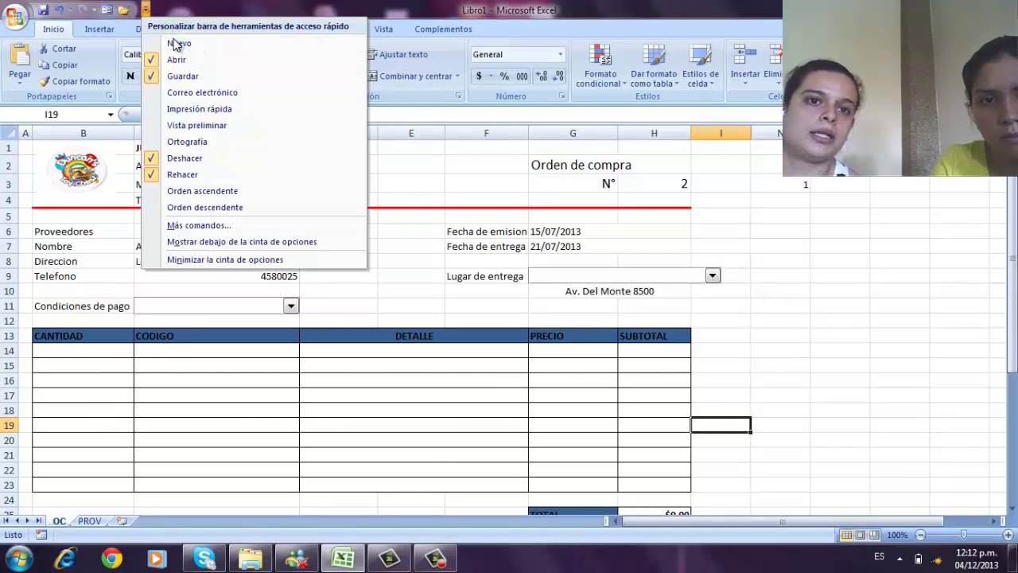
pyautogui.click(176, 225)
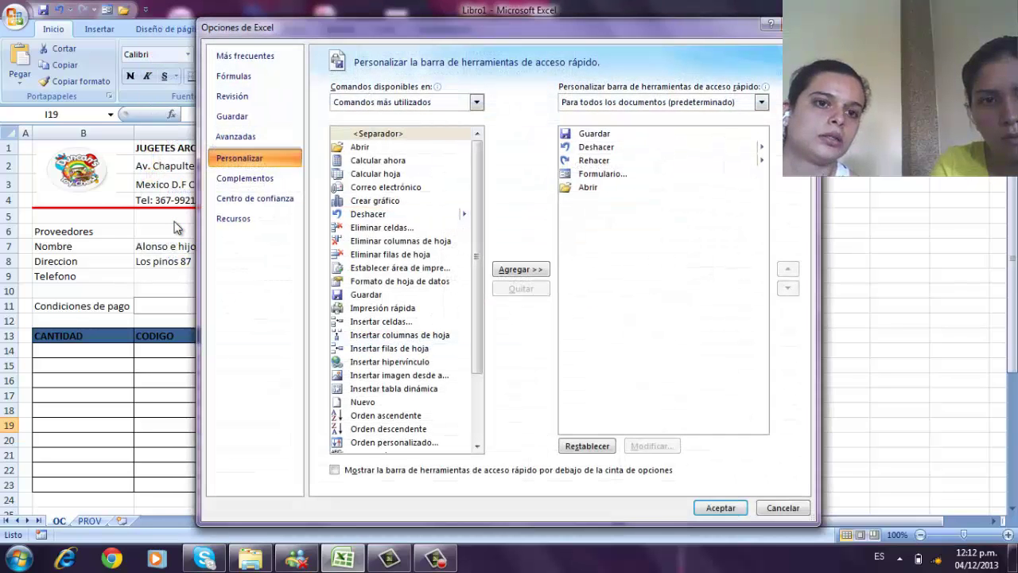
pyautogui.click(264, 58)
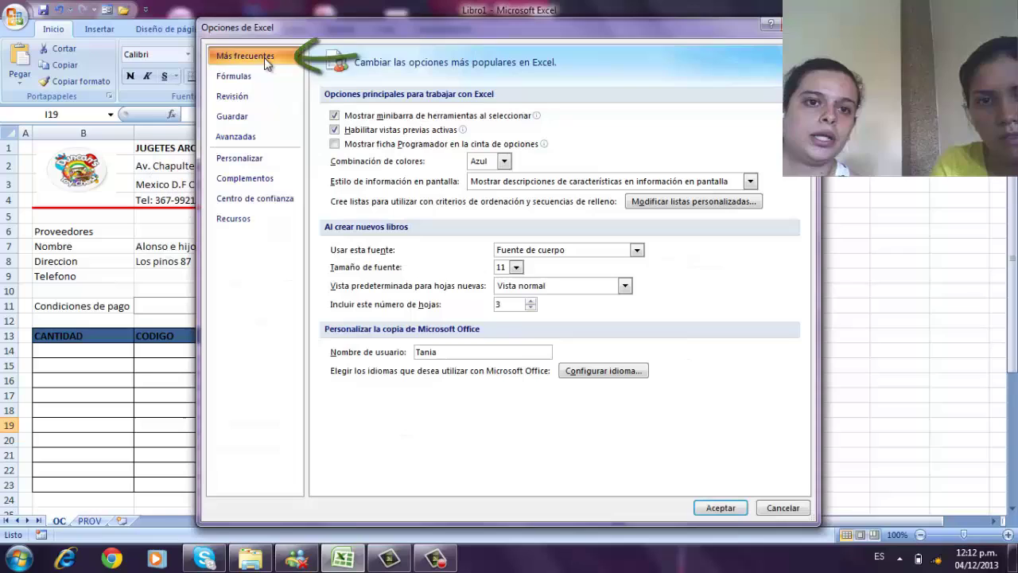
pyautogui.click(335, 143)
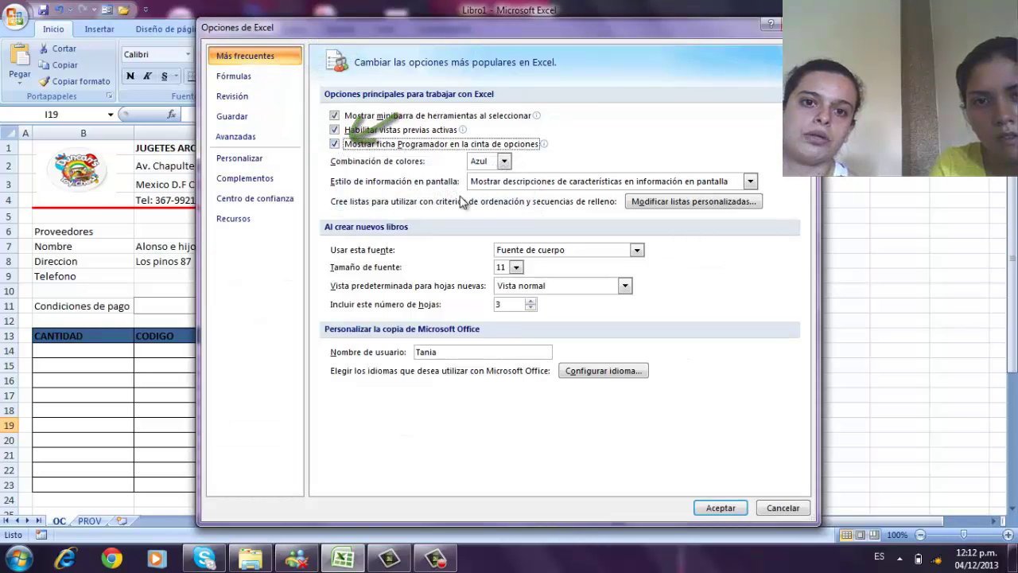
pyautogui.click(719, 509)
pyautogui.click(440, 28)
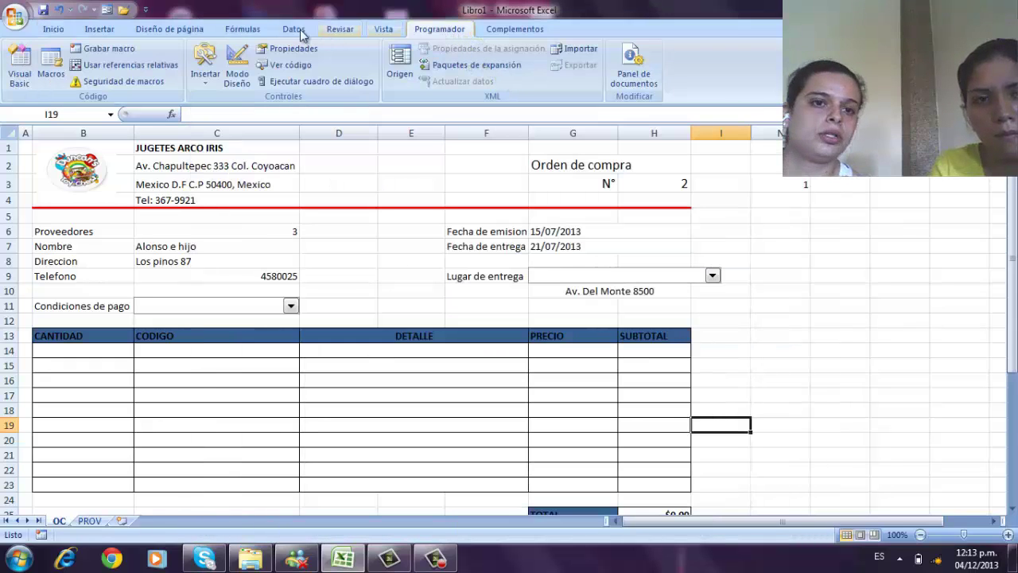
# - Draw a form button from Programador > Insertar beside cell N3
pyautogui.click(204, 70)
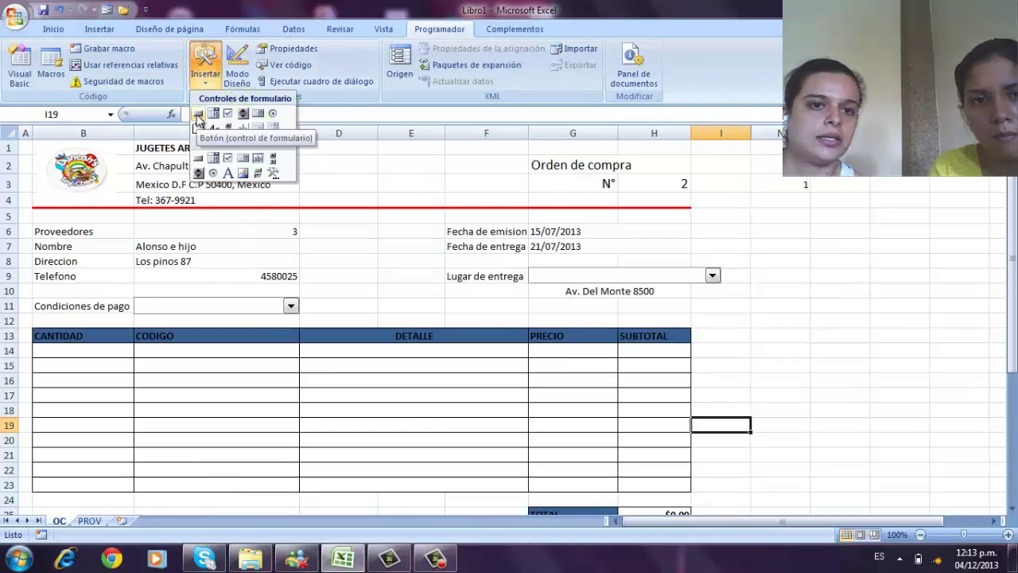
pyautogui.click(199, 117)
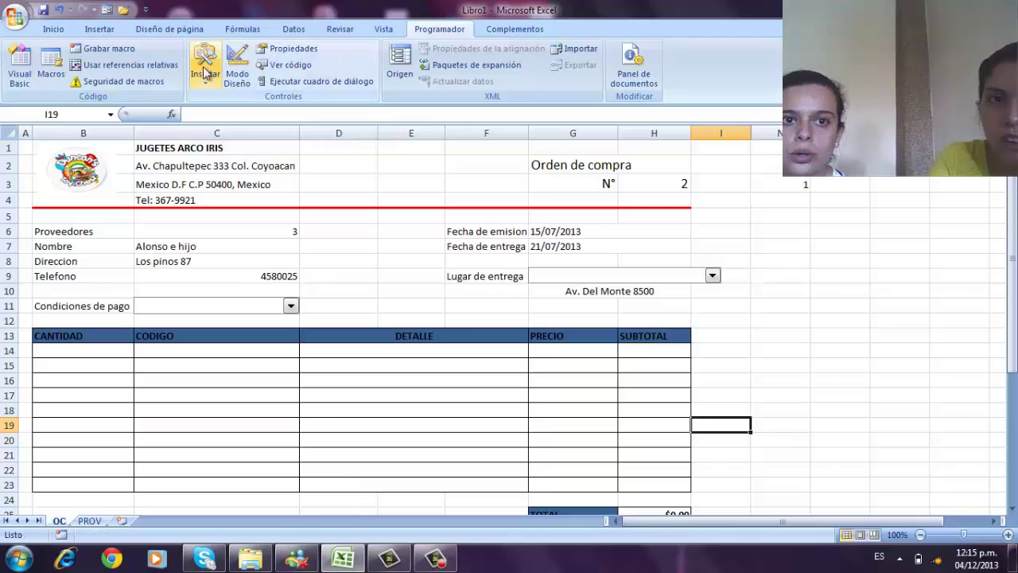
pyautogui.click(205, 67)
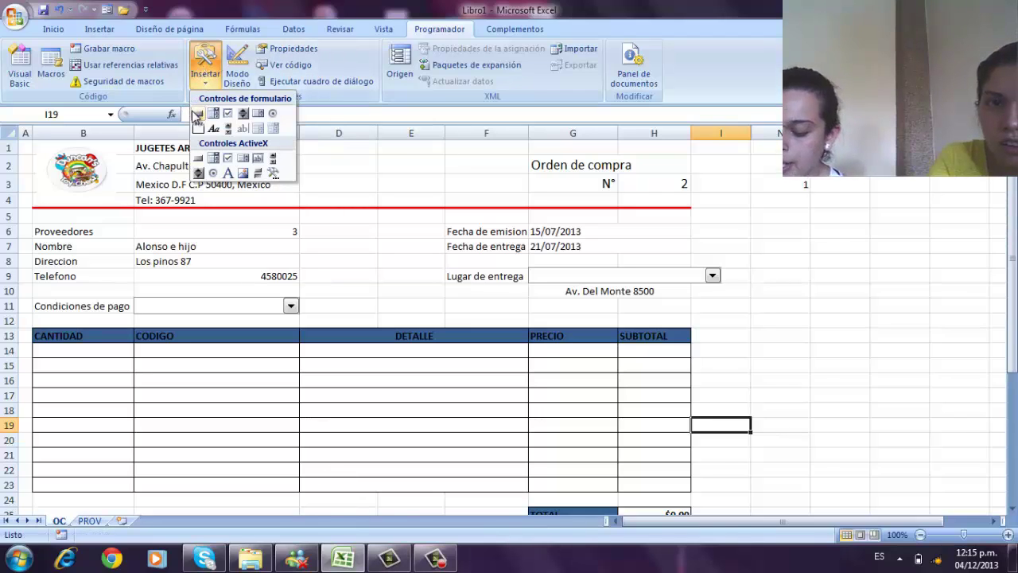
pyautogui.click(199, 118)
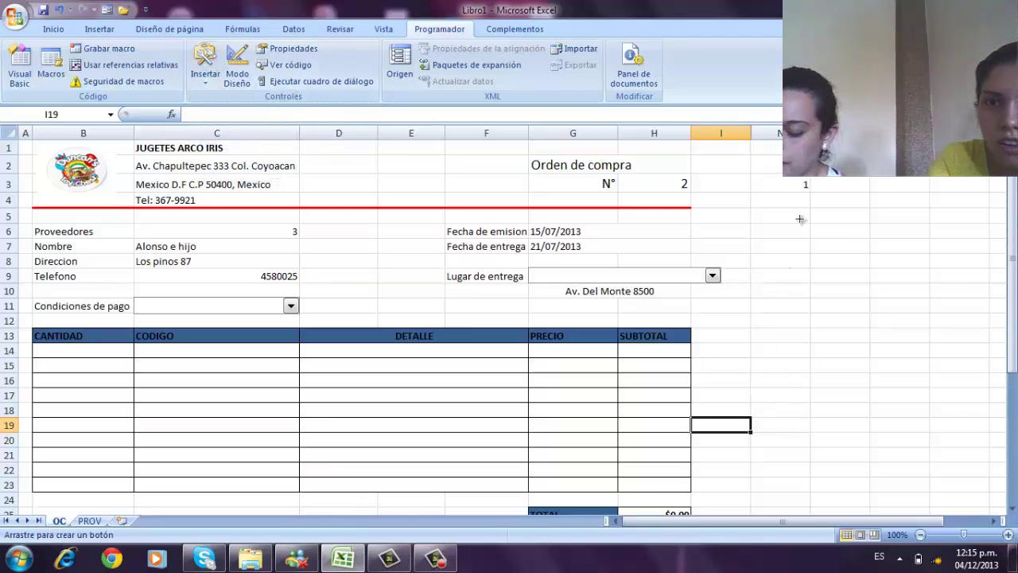
pyautogui.click(797, 186)
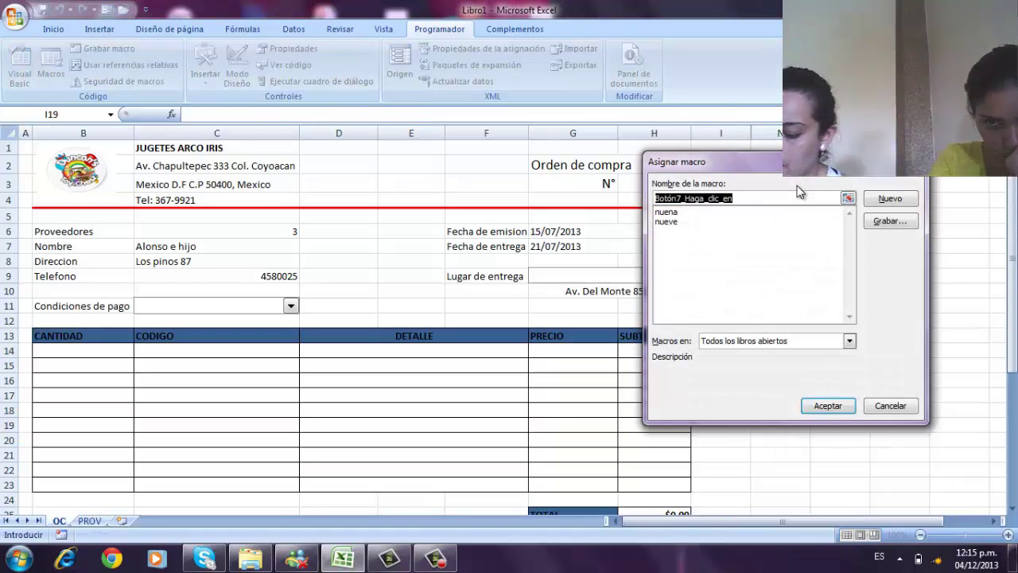
# - Assign the macro 'nuena' to the button and start retyping its caption as 'Nue'
pyautogui.click(738, 200)
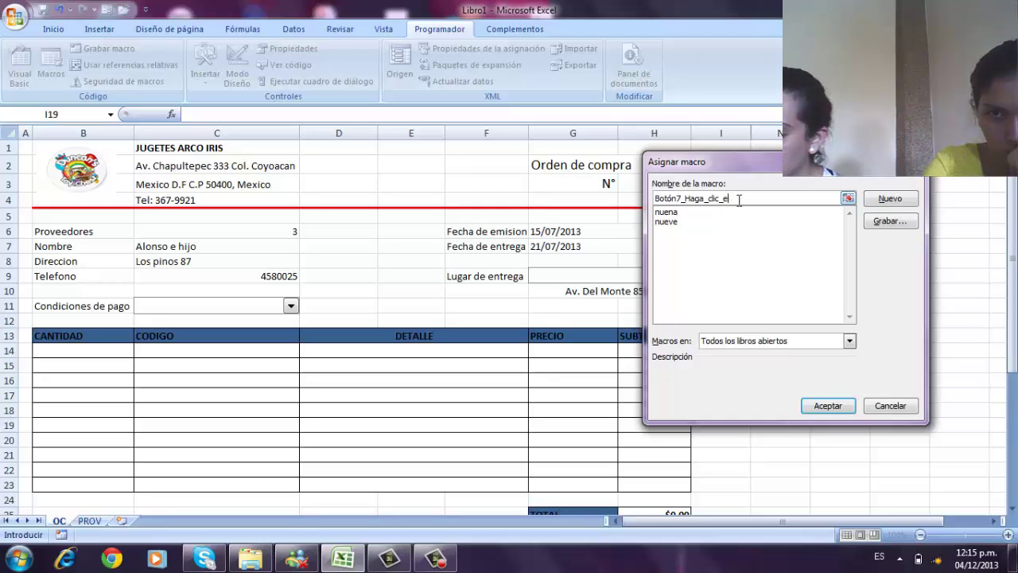
pyautogui.press('BackSpace')
pyautogui.press('BackSpace')
pyautogui.press('BackSpace')
pyautogui.press('BackSpace')
pyautogui.press('BackSpace')
pyautogui.press('BackSpace')
pyautogui.press('BackSpace')
pyautogui.press('BackSpace')
pyautogui.press('BackSpace')
pyautogui.press('BackSpace')
pyautogui.press('BackSpace')
pyautogui.press('BackSpace')
pyautogui.press('BackSpace')
pyautogui.press('BackSpace')
pyautogui.press('BackSpace')
pyautogui.press('BackSpace')
pyautogui.press('BackSpace')
pyautogui.press('BackSpace')
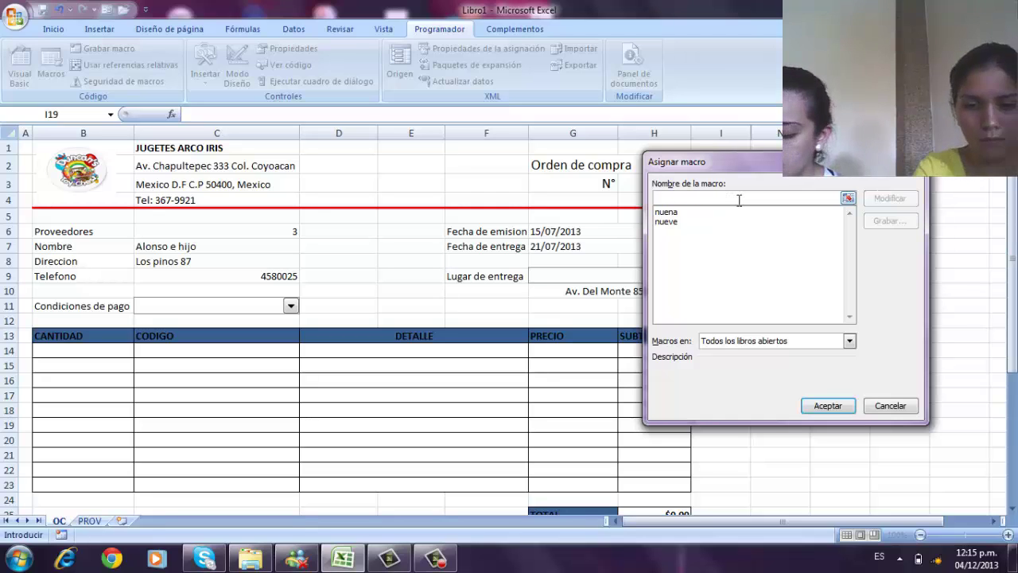
pyautogui.write('nuena')
pyautogui.click(819, 404)
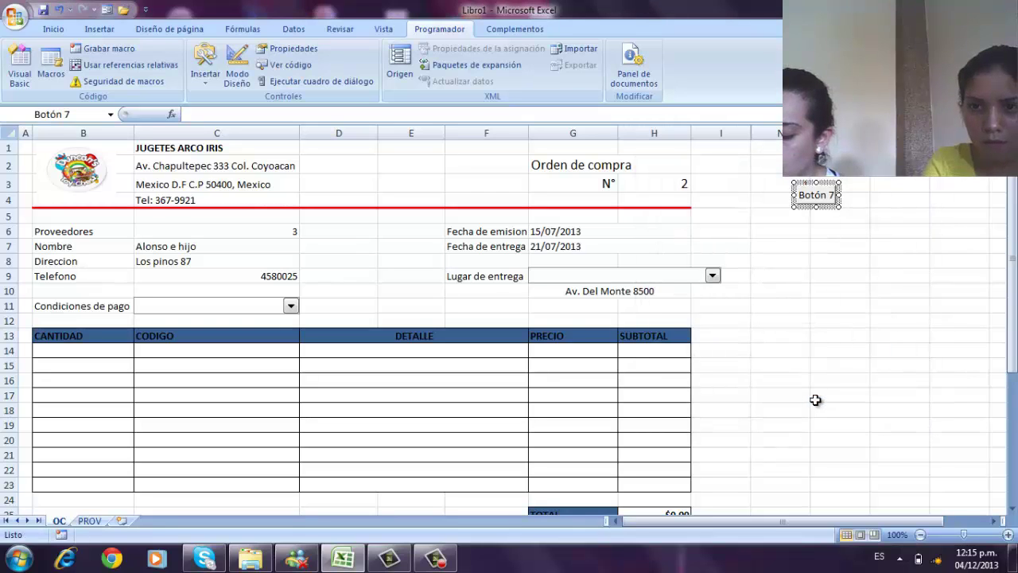
pyautogui.click(828, 194)
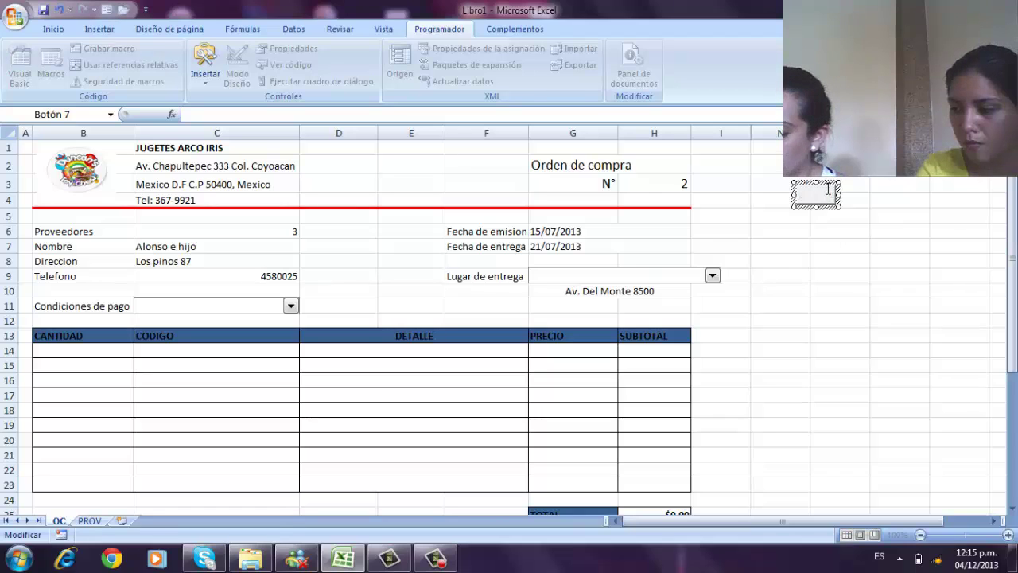
pyautogui.write('Nu')
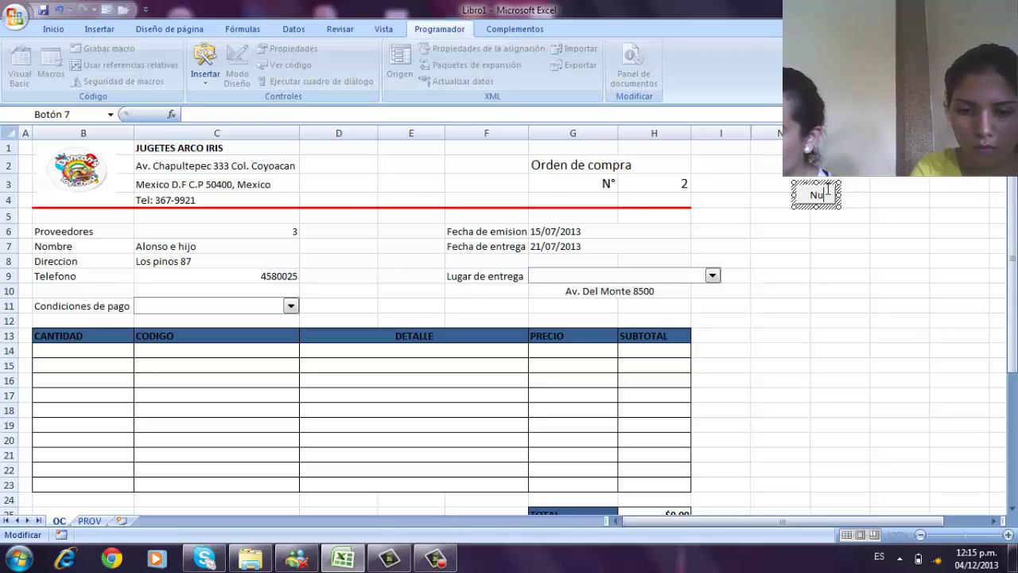
pyautogui.write('e')
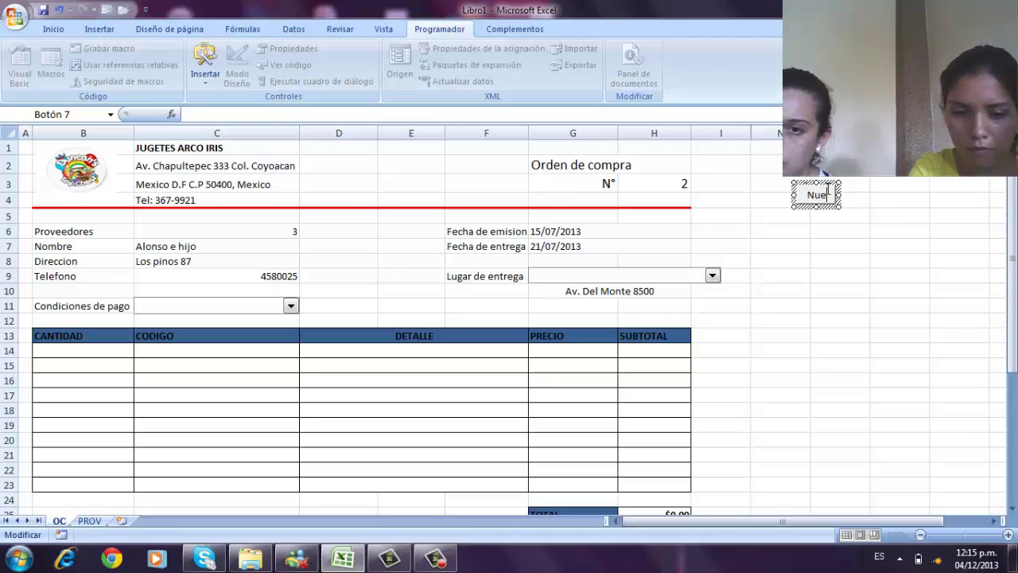